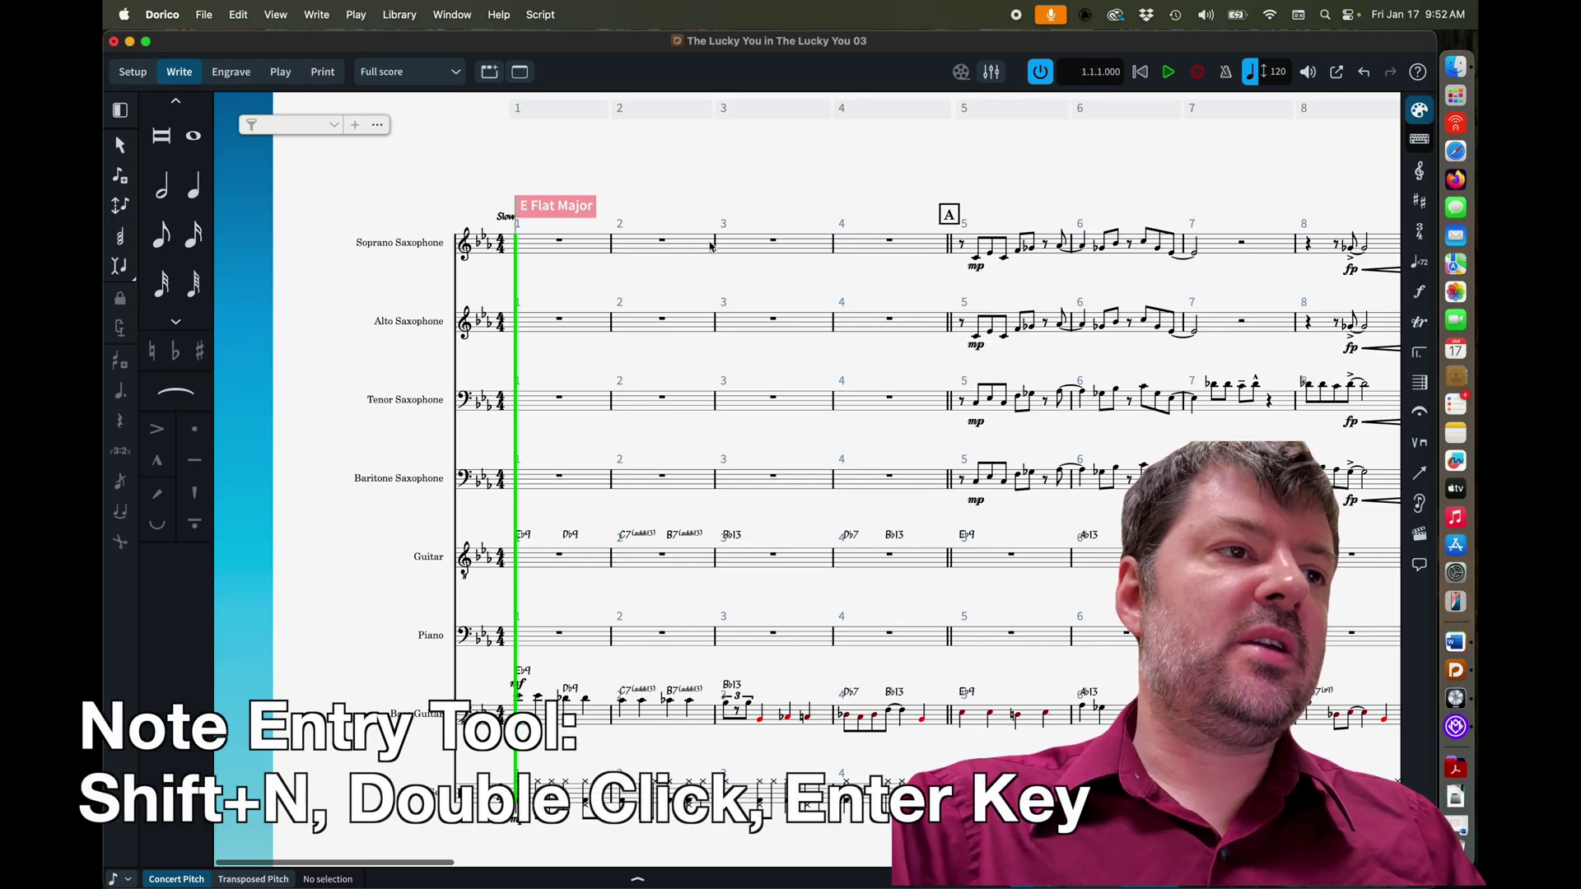
Select the first note of soprano bar 5 and start note input there, restarting it after Esc
{"action": "left_click", "coordinate": [560, 245]}
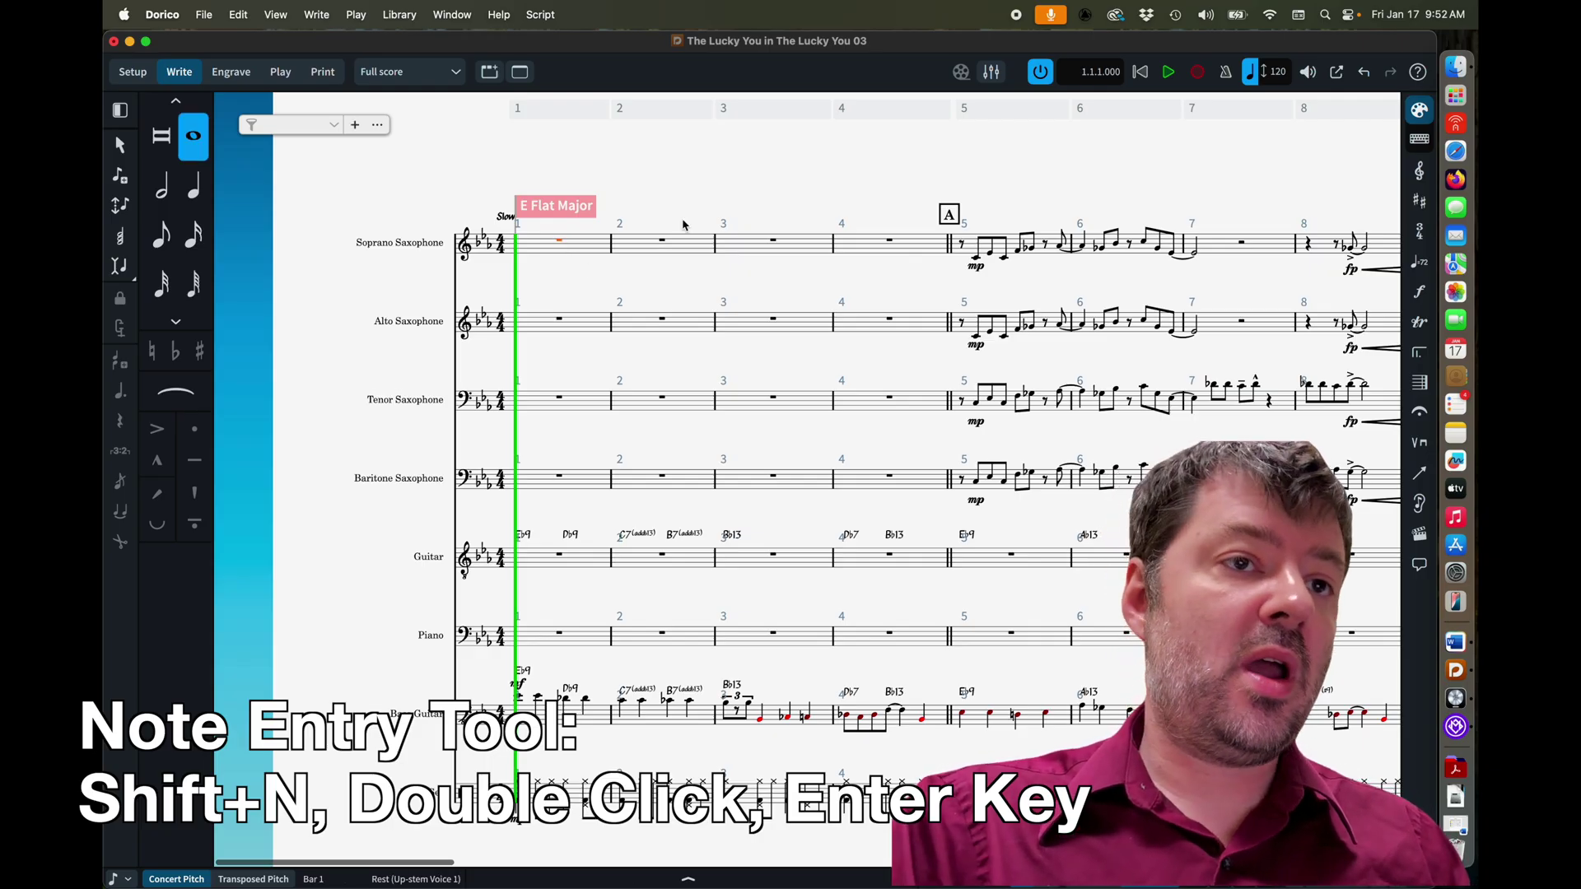
{"action": "left_click", "coordinate": [978, 262]}
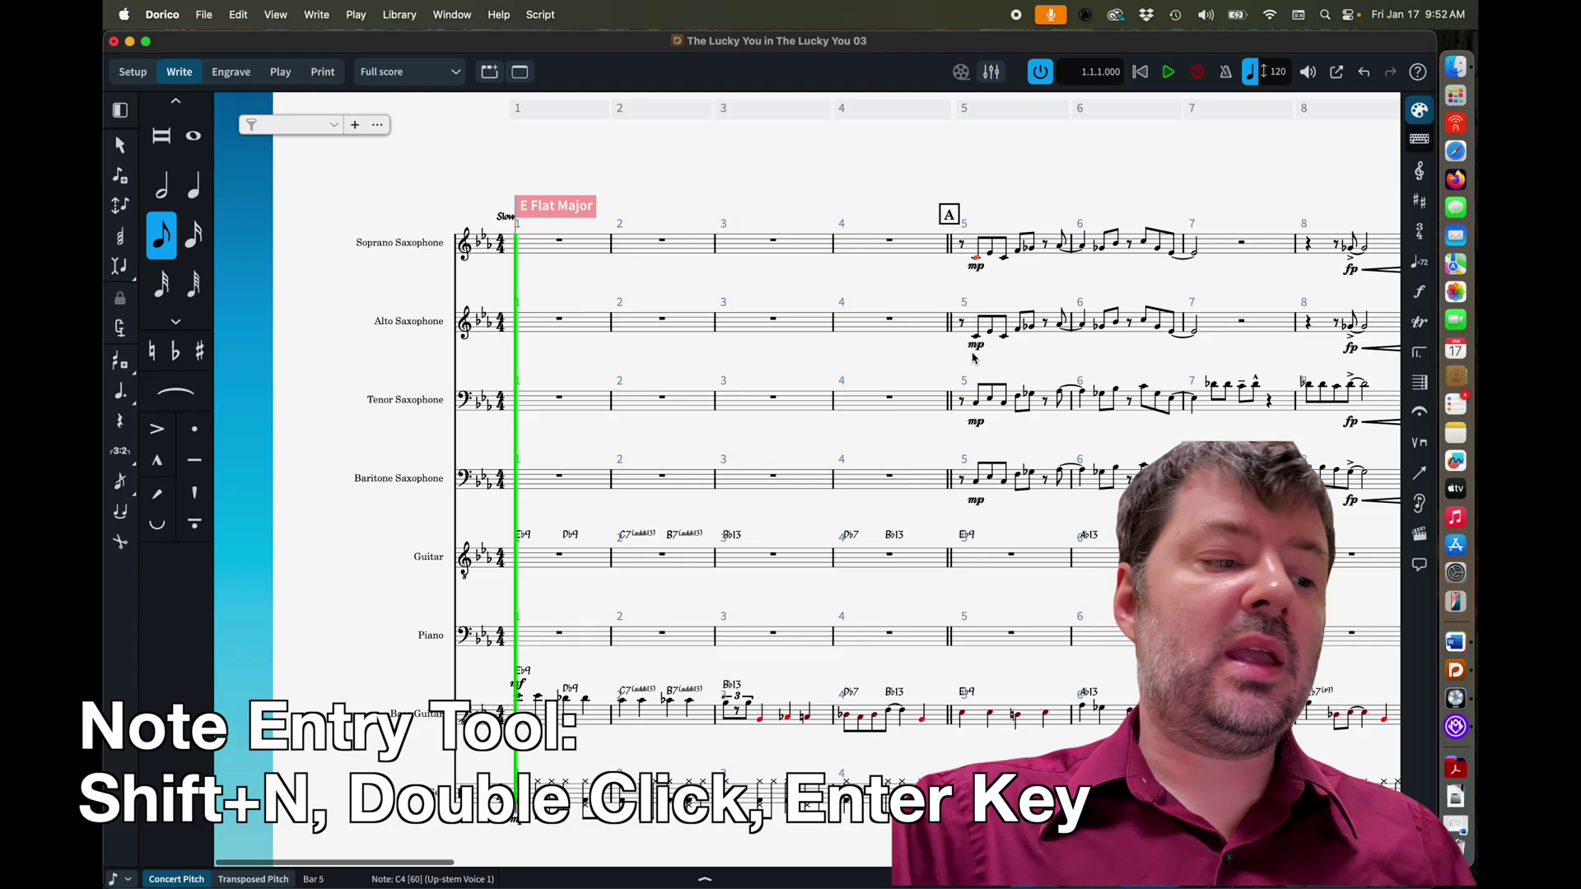
{"action": "key", "text": "shift+n"}
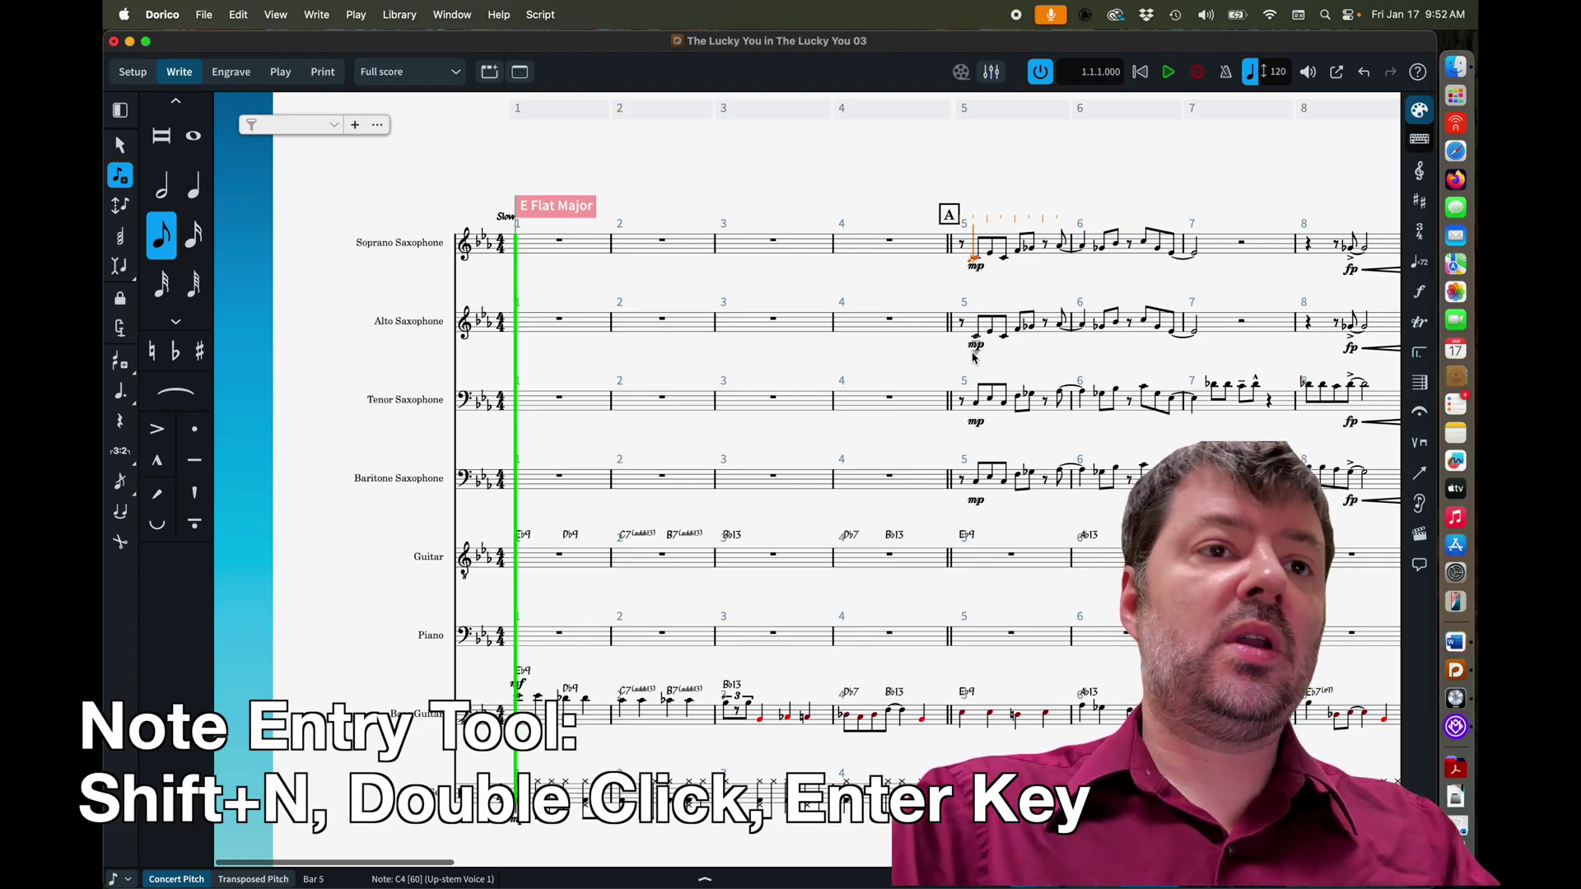
{"action": "key", "text": "Escape"}
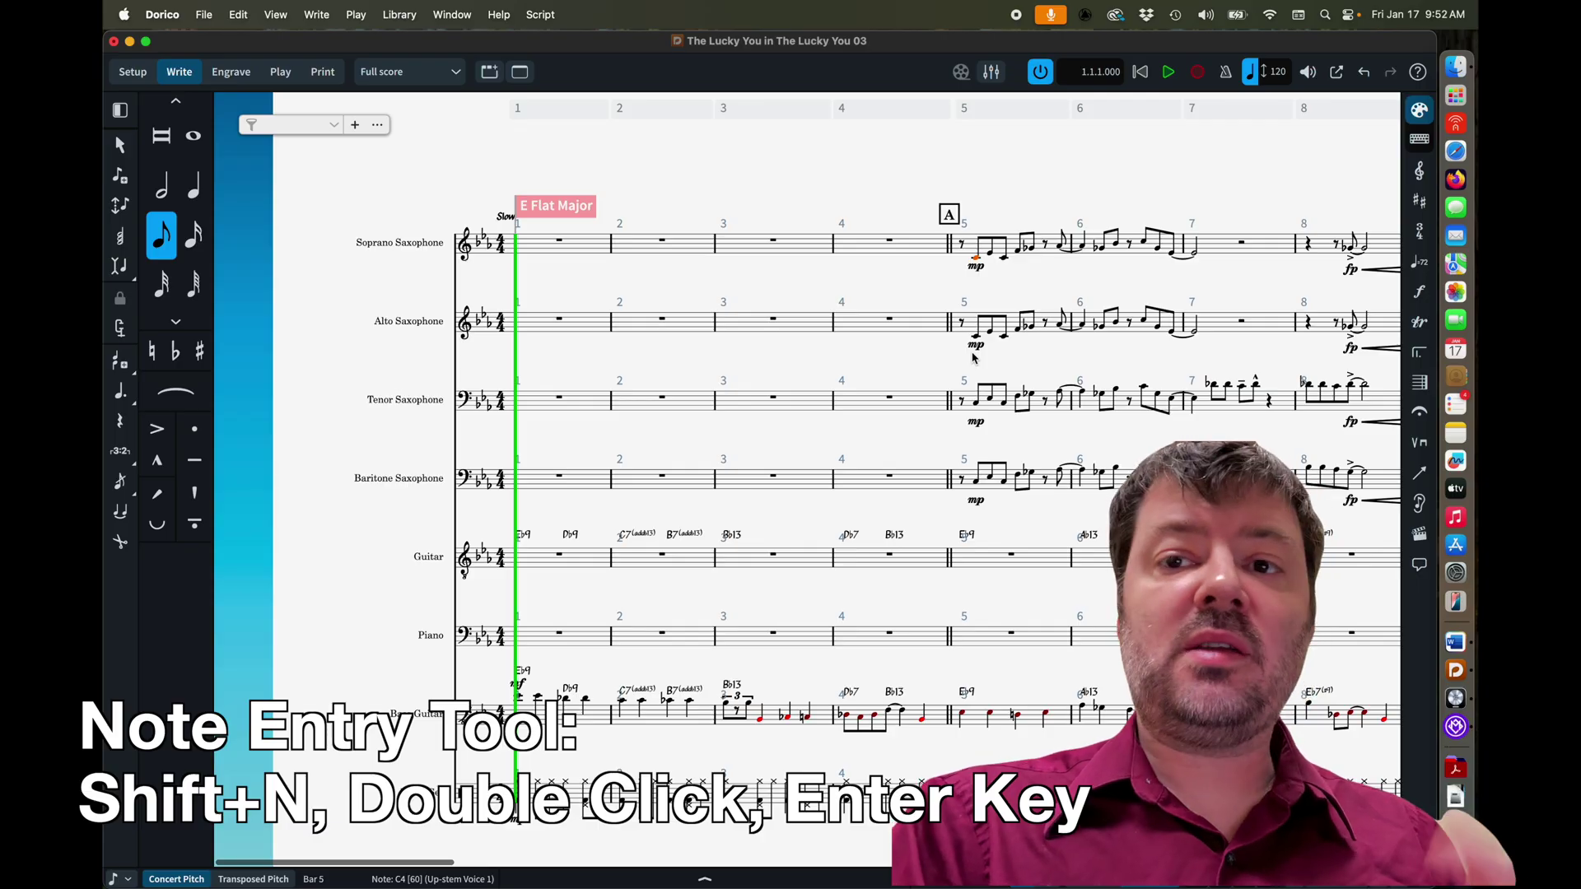
{"action": "key", "text": "Return"}
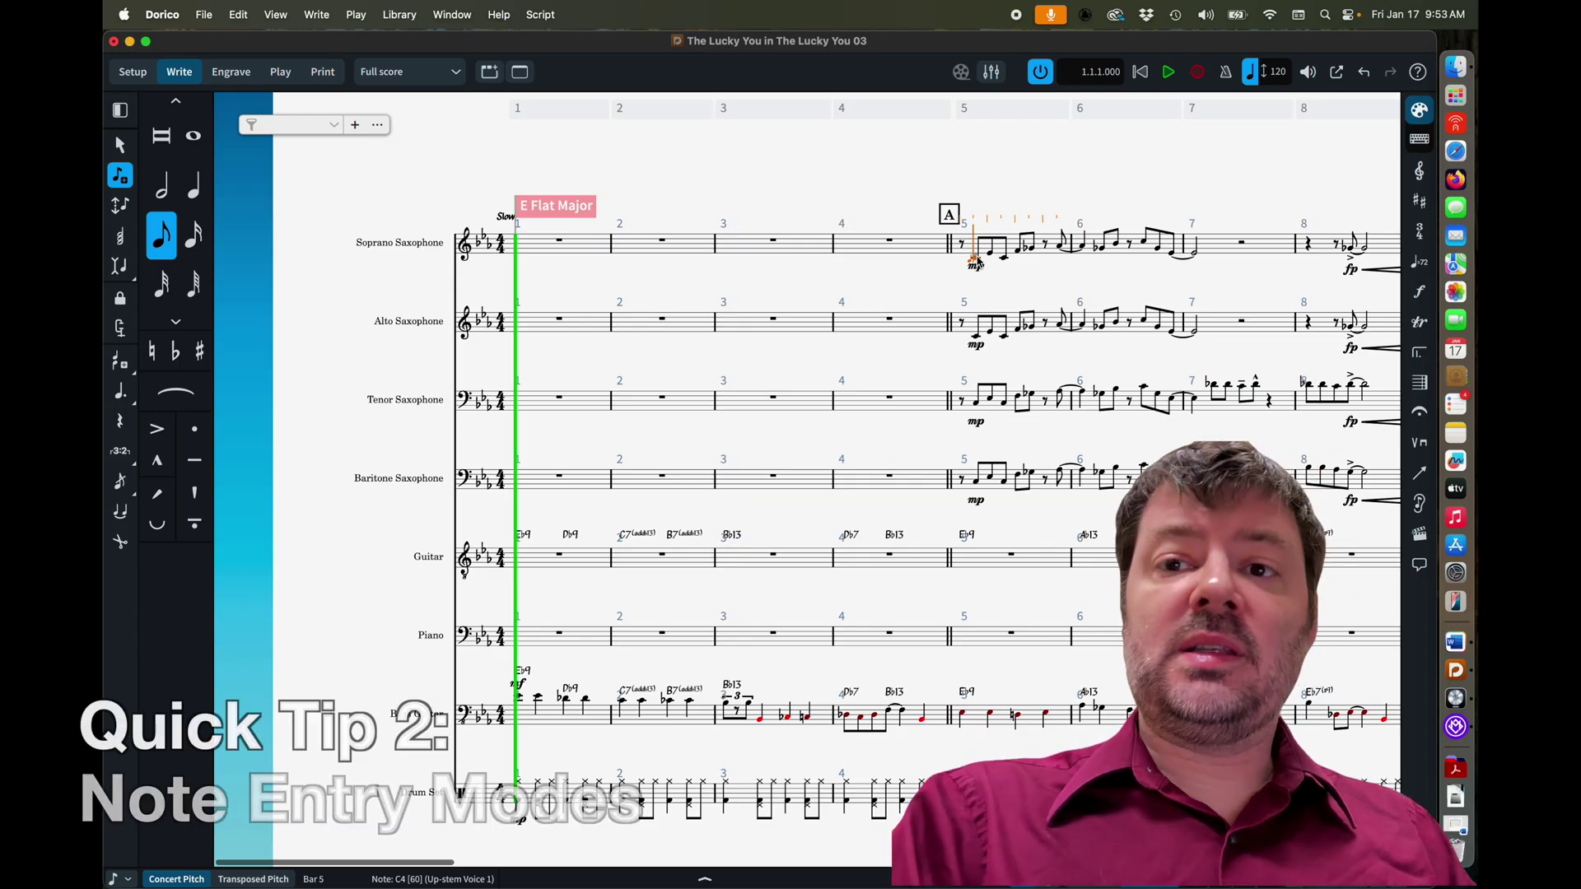
Move the caret back into soprano bar 4 and set quarter-note duration
{"action": "key", "text": "Left"}
{"action": "key", "text": "Left"}
{"action": "key", "text": "Left"}
{"action": "key", "text": "Left"}
{"action": "key", "text": "Left"}
{"action": "key", "text": "Left"}
{"action": "key", "text": "Left"}
{"action": "key", "text": "Left"}
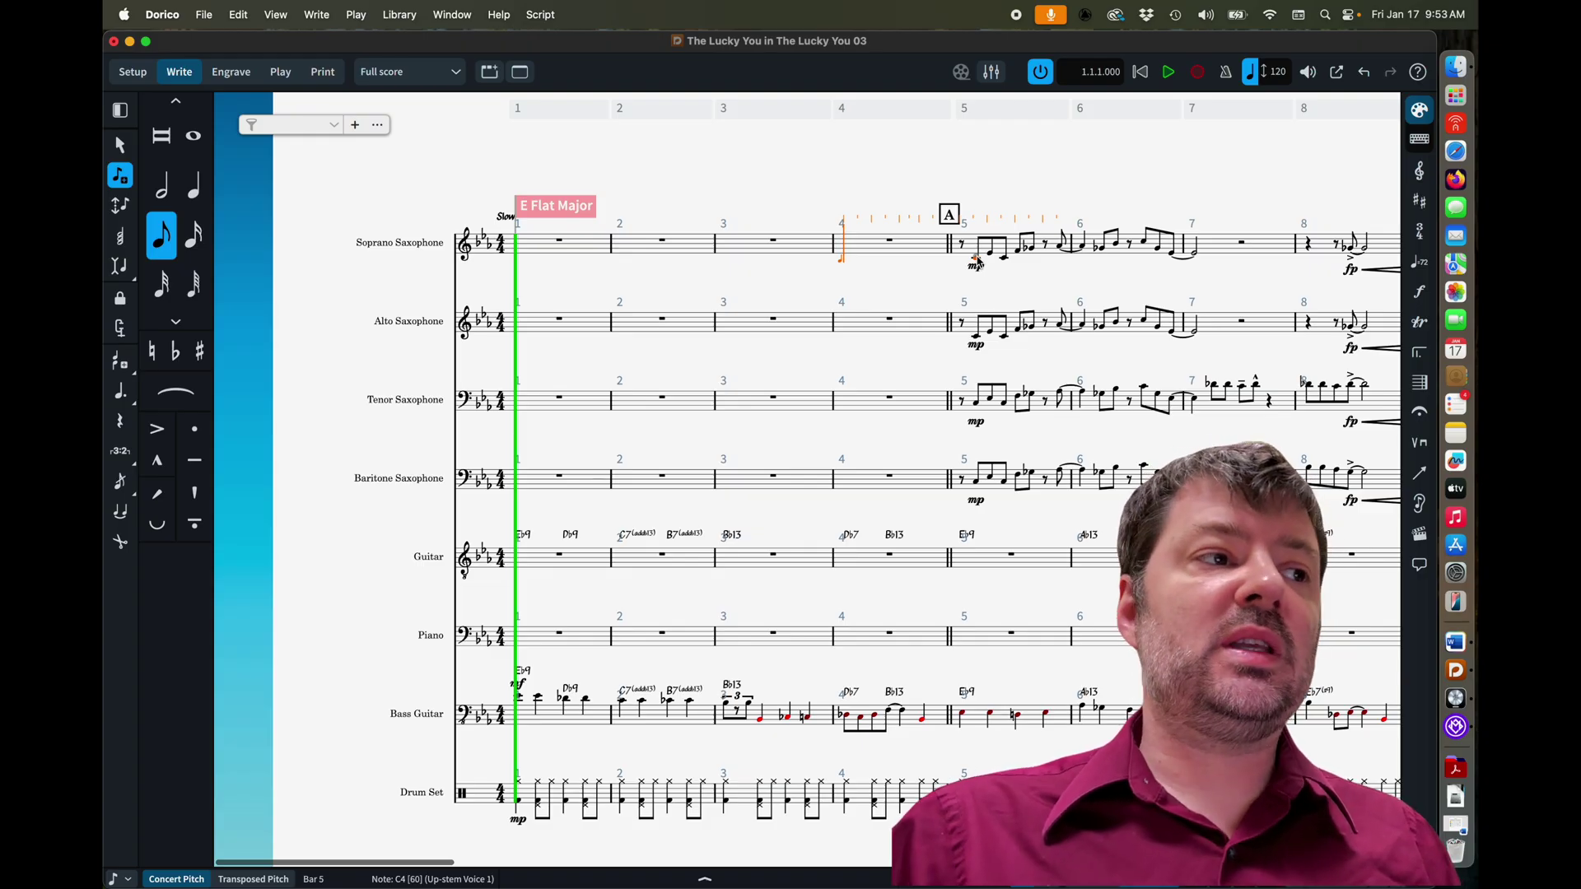
{"action": "left_click", "coordinate": [192, 200]}
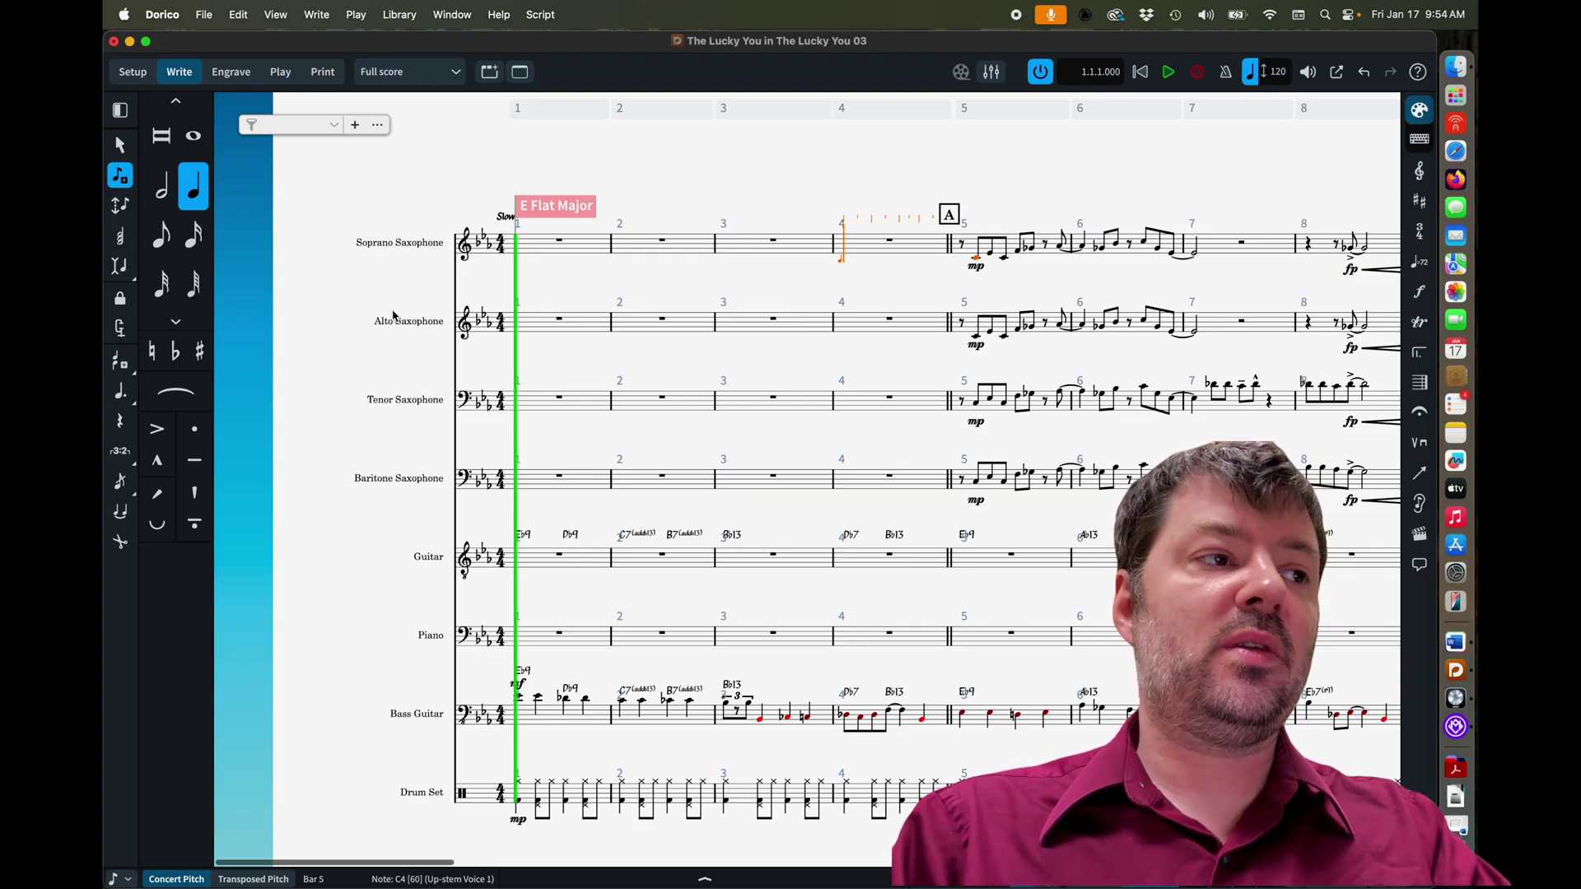
Choose half-note duration and enter C7 then A6 in soprano saxophone bar 4
{"action": "key", "text": "7"}
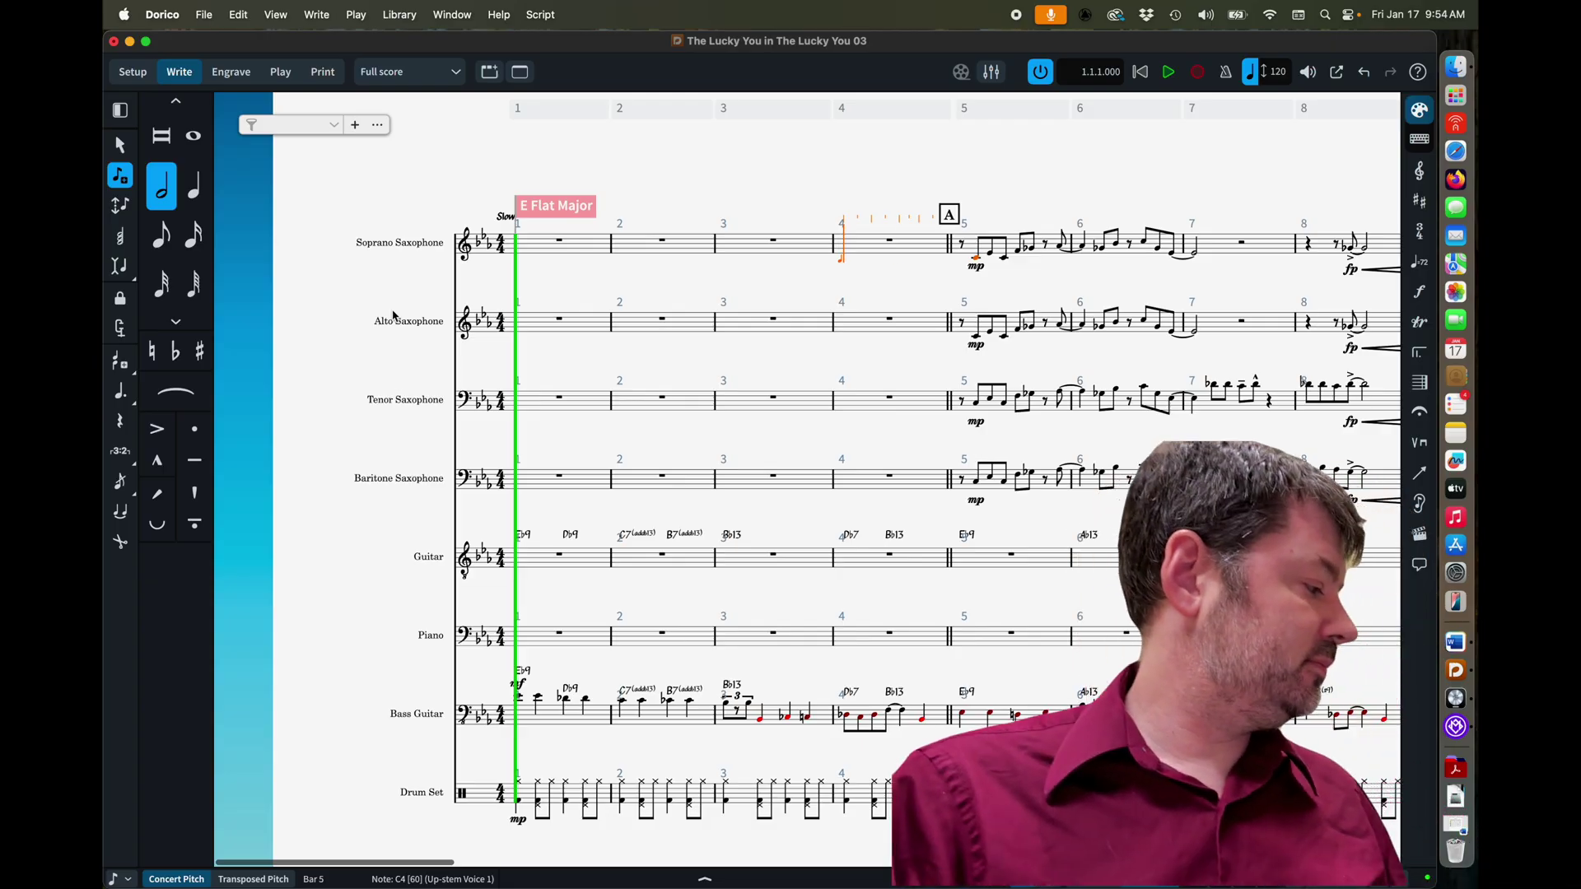
{"action": "key", "text": "c"}
{"action": "key", "text": "a"}
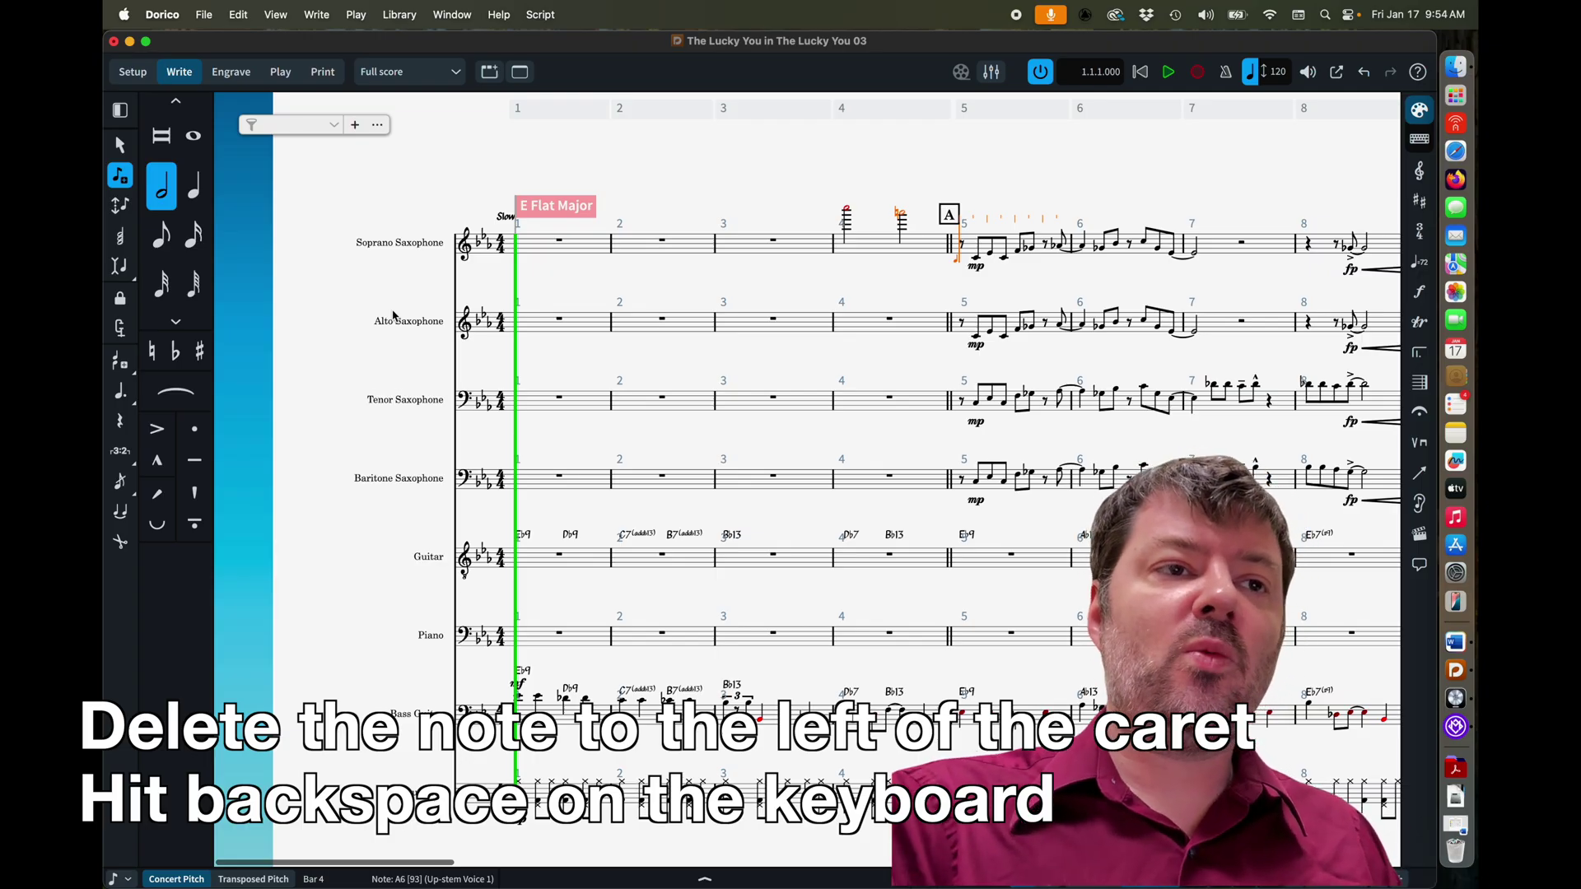
Step the caret through bar 4, delete the A6 note, and return to bar 4's start
{"action": "key", "text": "Left"}
{"action": "key", "text": "Left"}
{"action": "key", "text": "Left"}
{"action": "key", "text": "Left"}
{"action": "key", "text": "Left"}
{"action": "key", "text": "Left"}
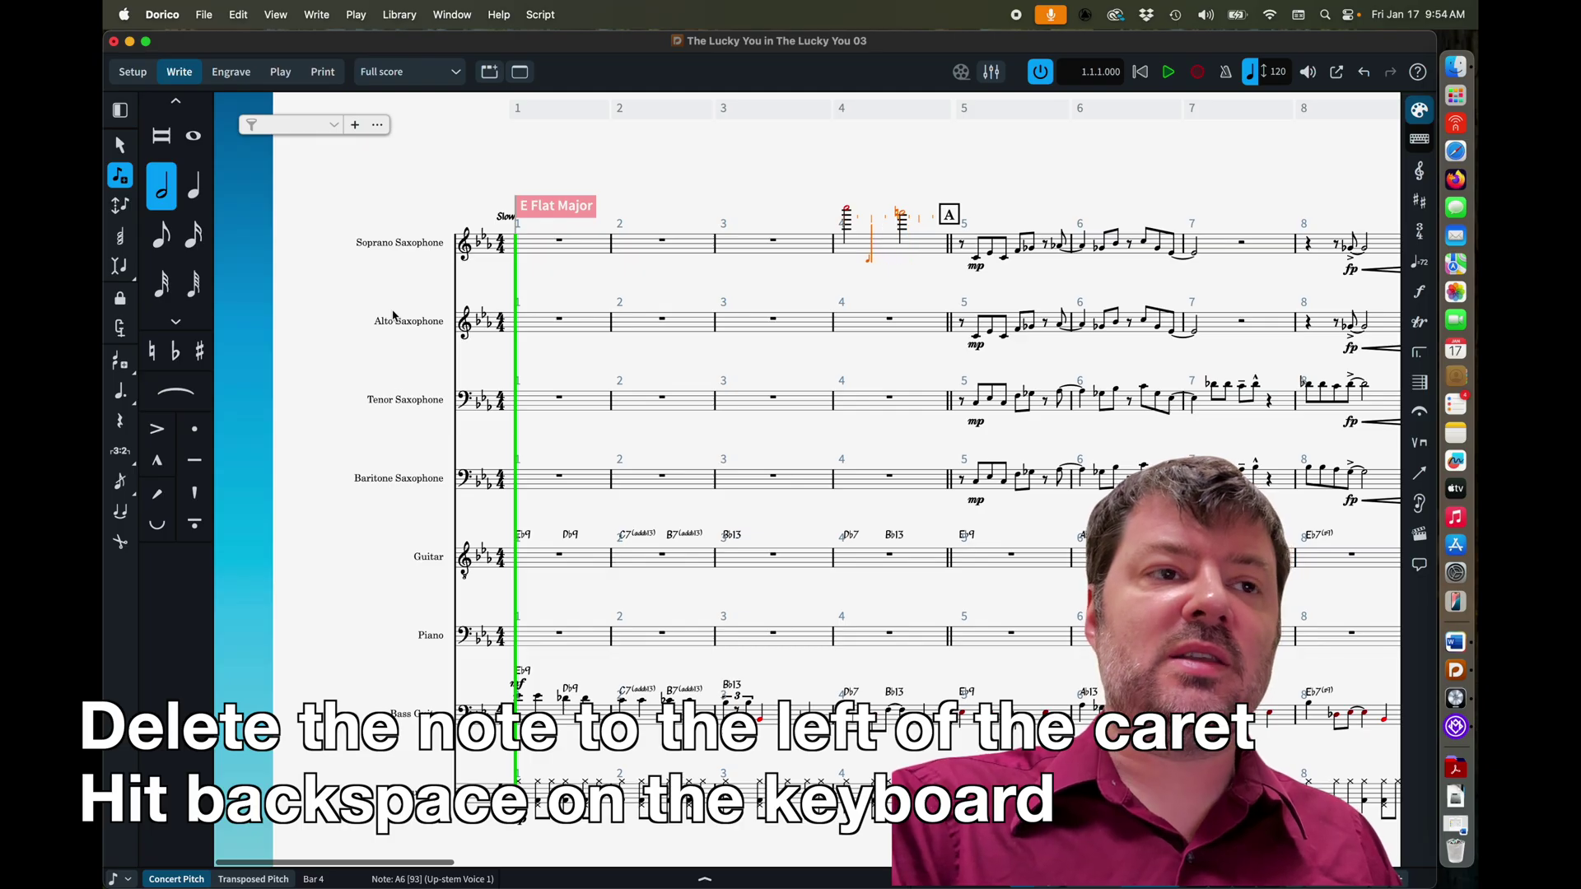
{"action": "key", "text": "Left"}
{"action": "key", "text": "Left"}
{"action": "key", "text": "Right"}
{"action": "key", "text": "Right"}
{"action": "key", "text": "Right"}
{"action": "key", "text": "Right"}
{"action": "key", "text": "Right"}
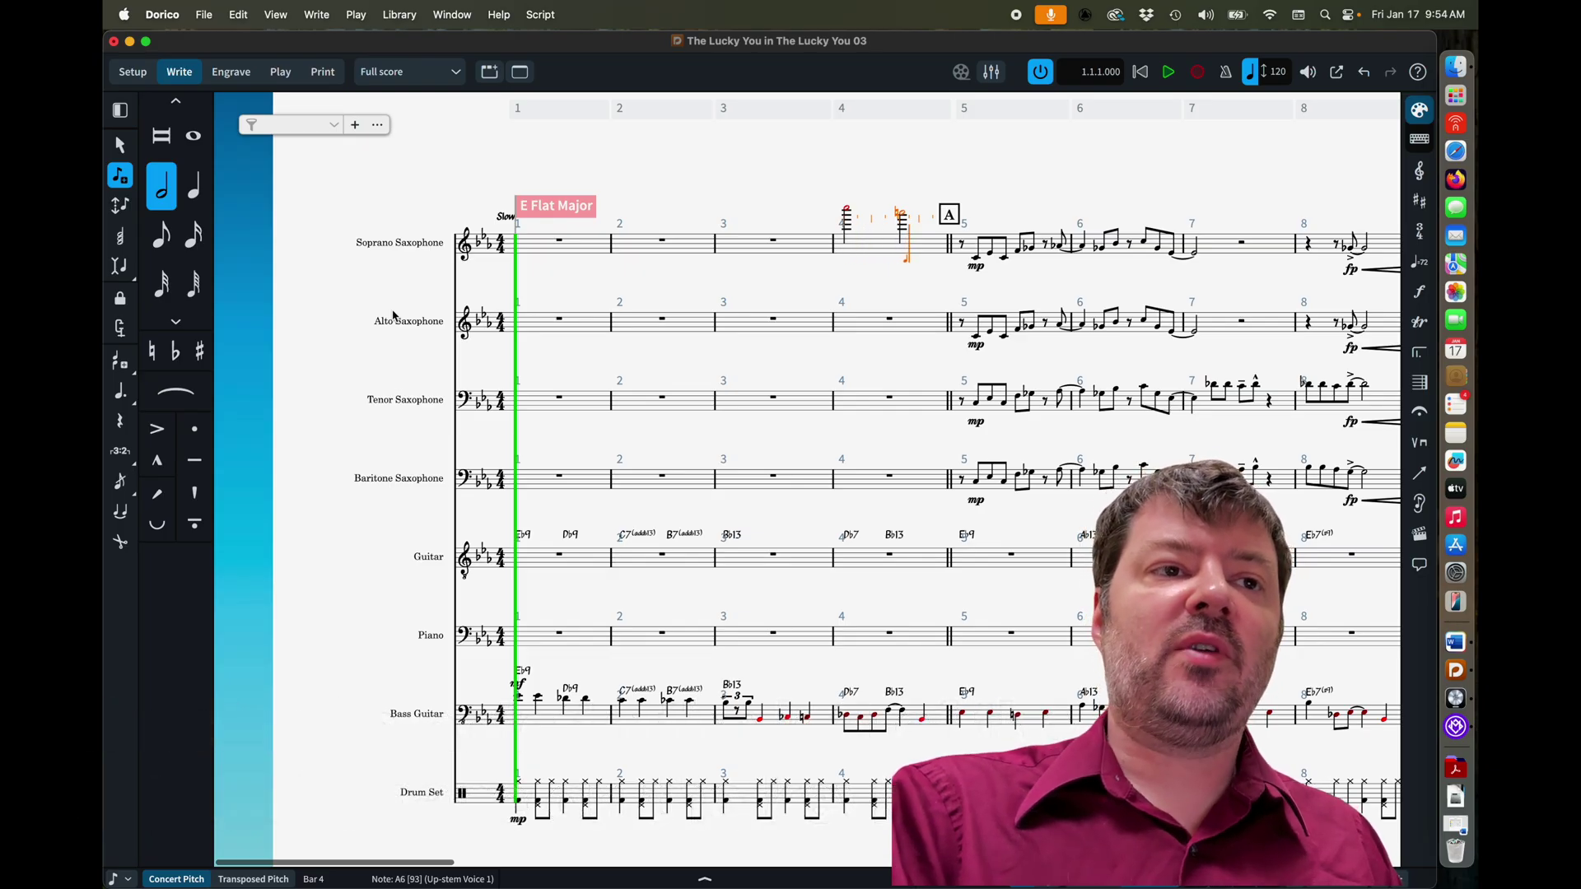
{"action": "key", "text": "Right"}
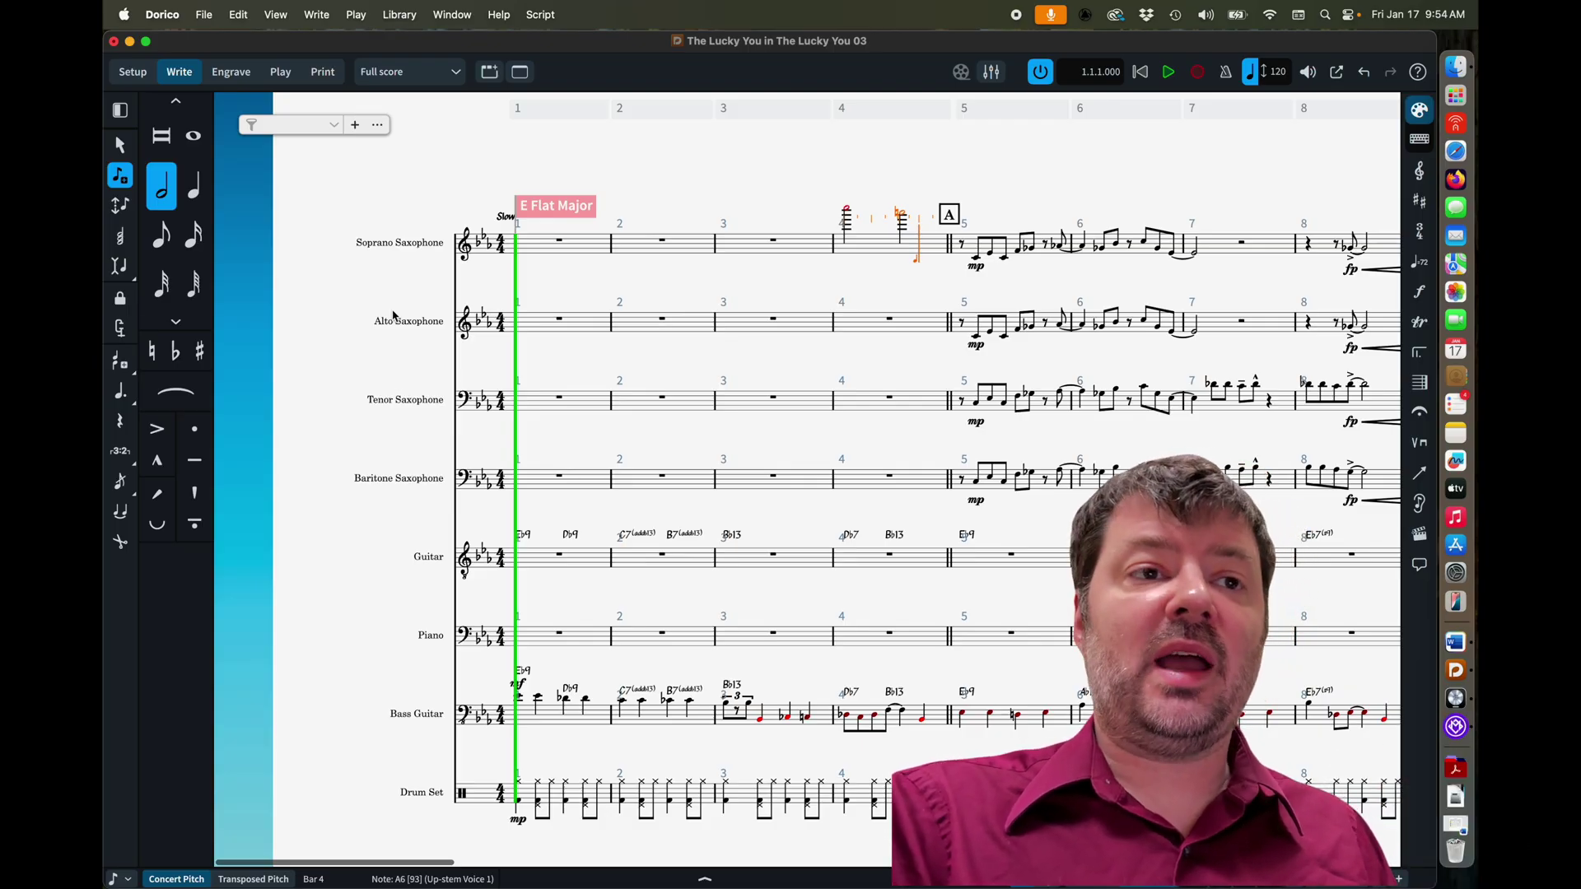
{"action": "key", "text": "Right"}
{"action": "key", "text": "Right"}
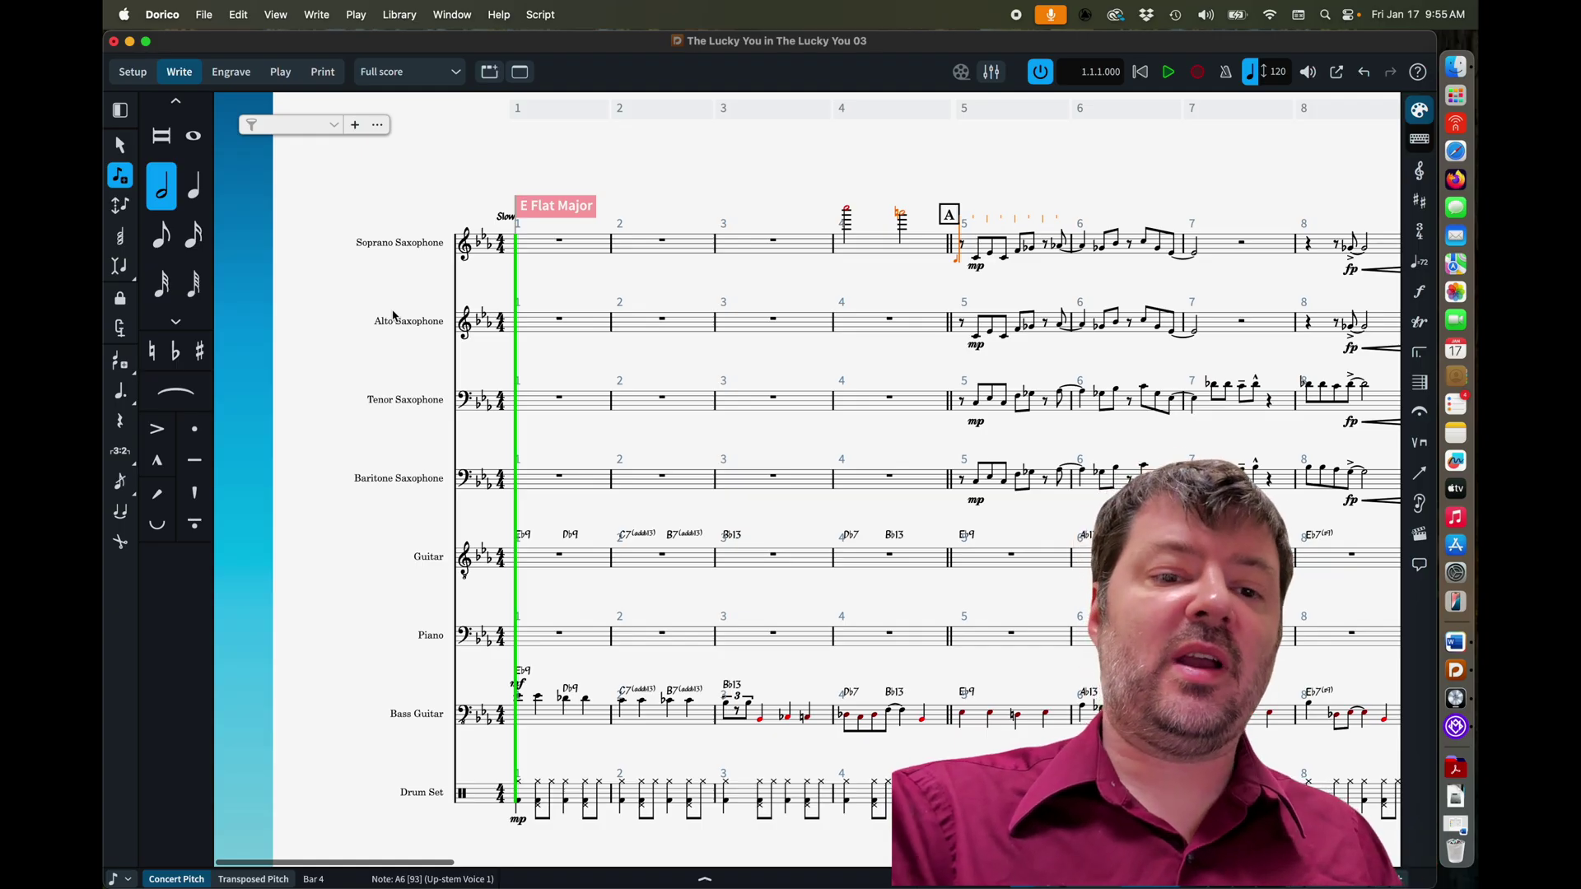
{"action": "key", "text": "BackSpace"}
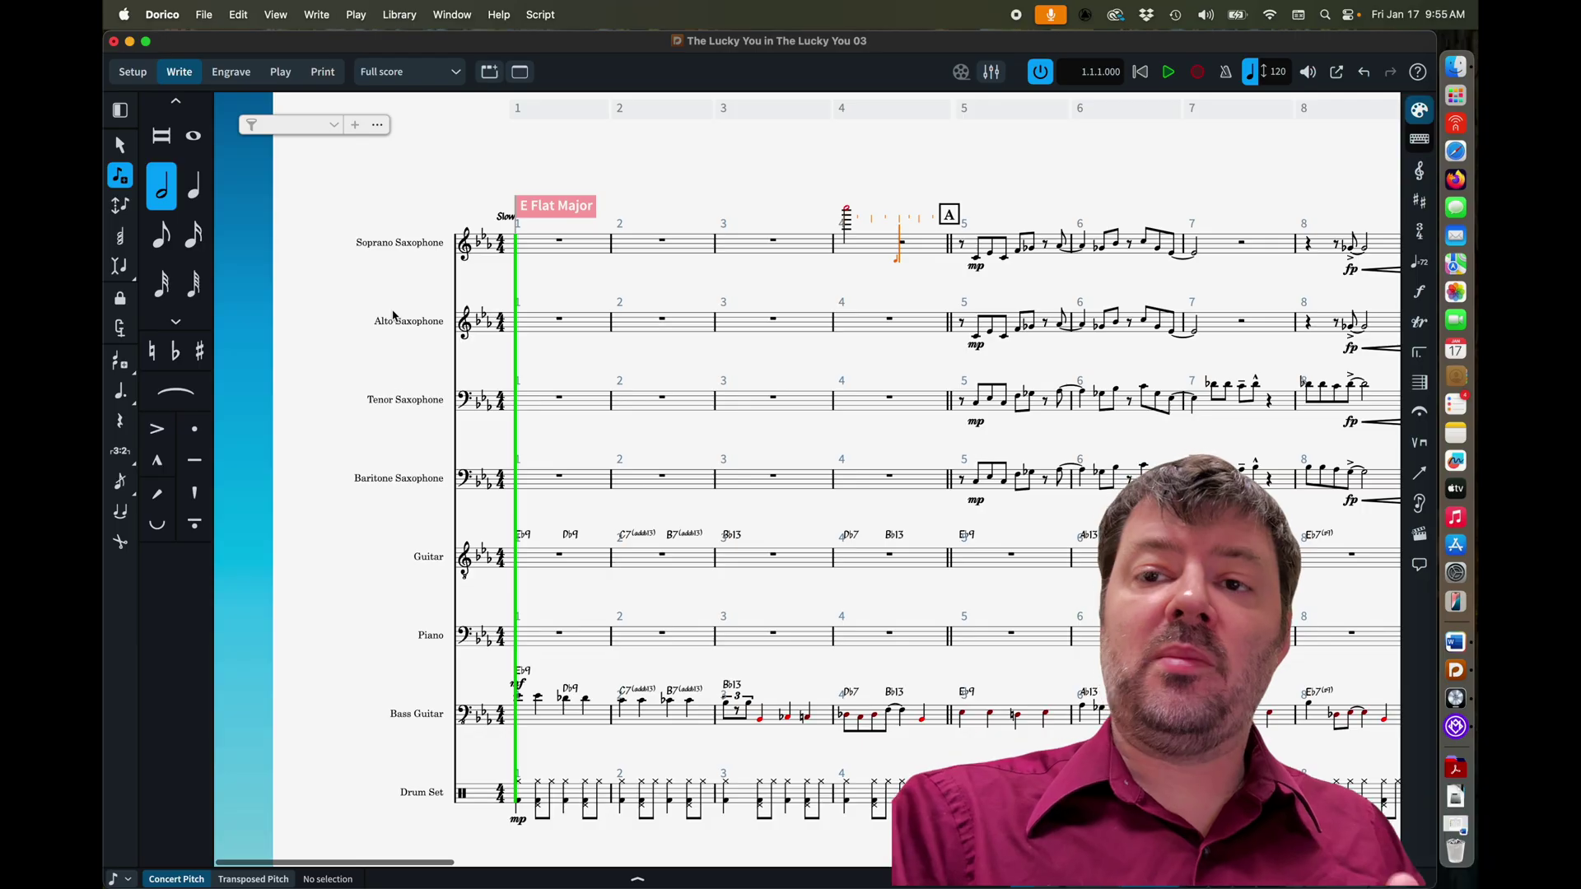
{"action": "key", "text": "Left"}
{"action": "key", "text": "Left"}
{"action": "key", "text": "Left"}
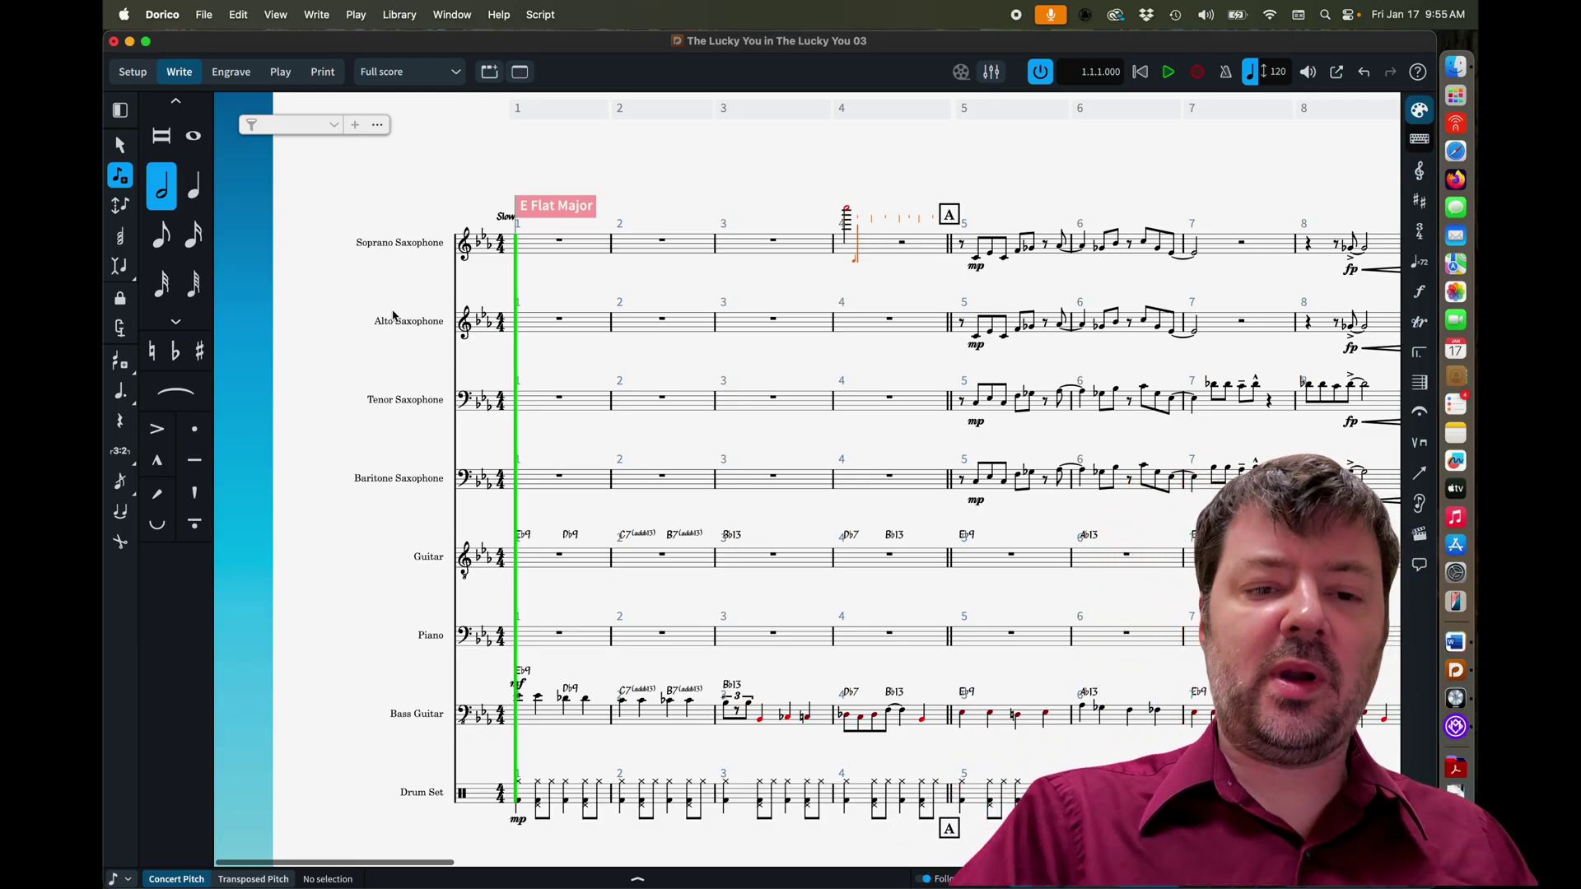
{"action": "key", "text": "Left"}
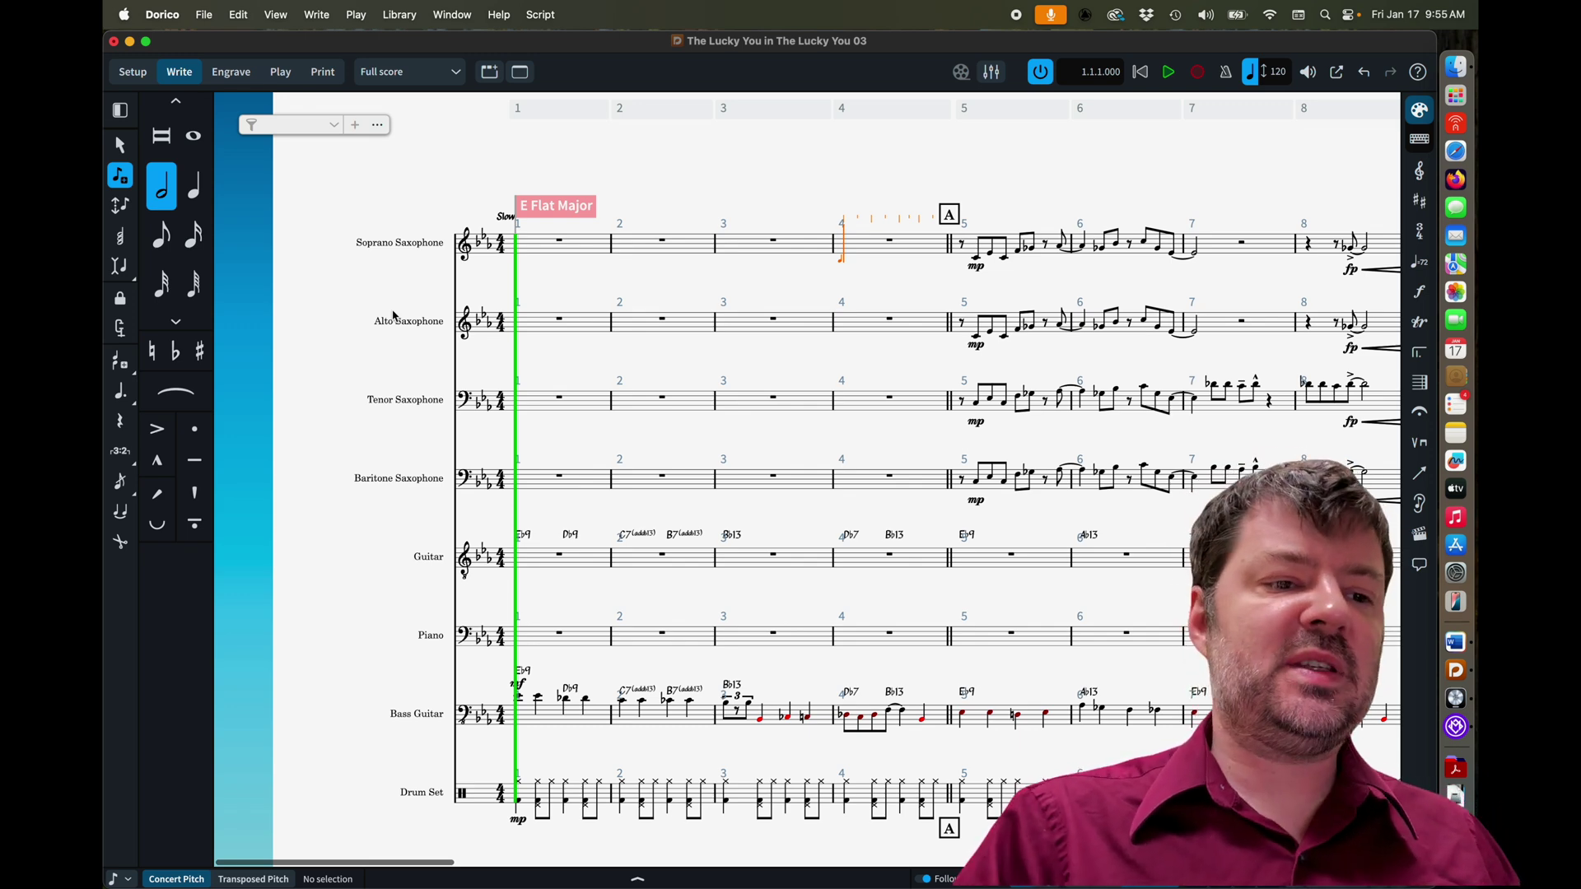
Enter an eighth-note run G, A, B, C, D, E, F in soprano bar 4, then delete notes
{"action": "key", "text": "5"}
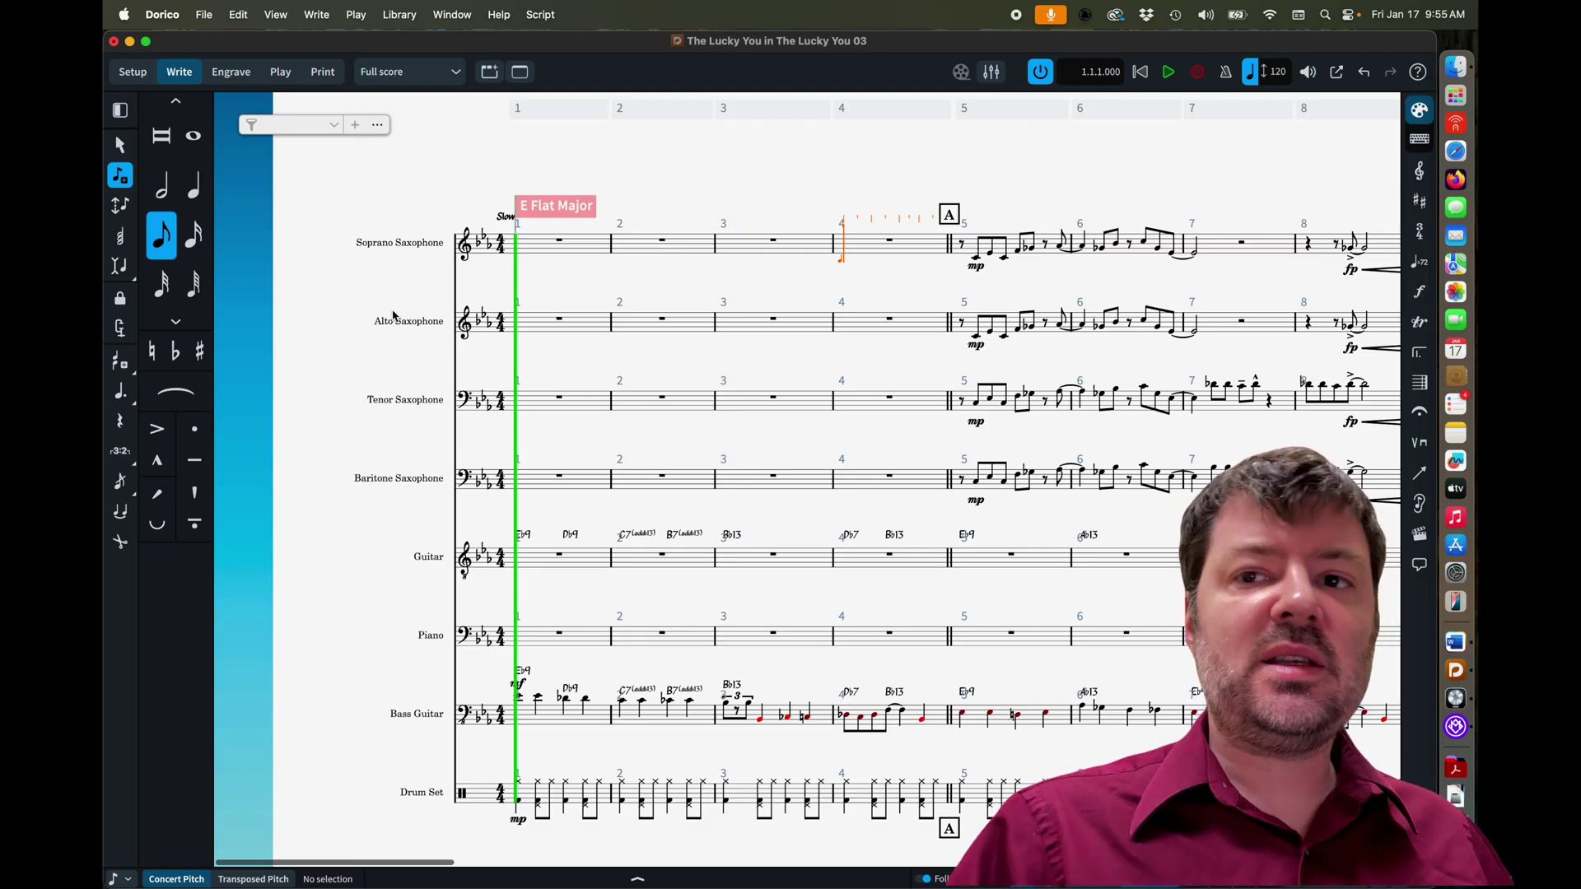
{"action": "key", "text": "g"}
{"action": "key", "text": "a"}
{"action": "key", "text": "b"}
{"action": "key", "text": "c"}
{"action": "key", "text": "d"}
{"action": "key", "text": "e"}
{"action": "key", "text": "f"}
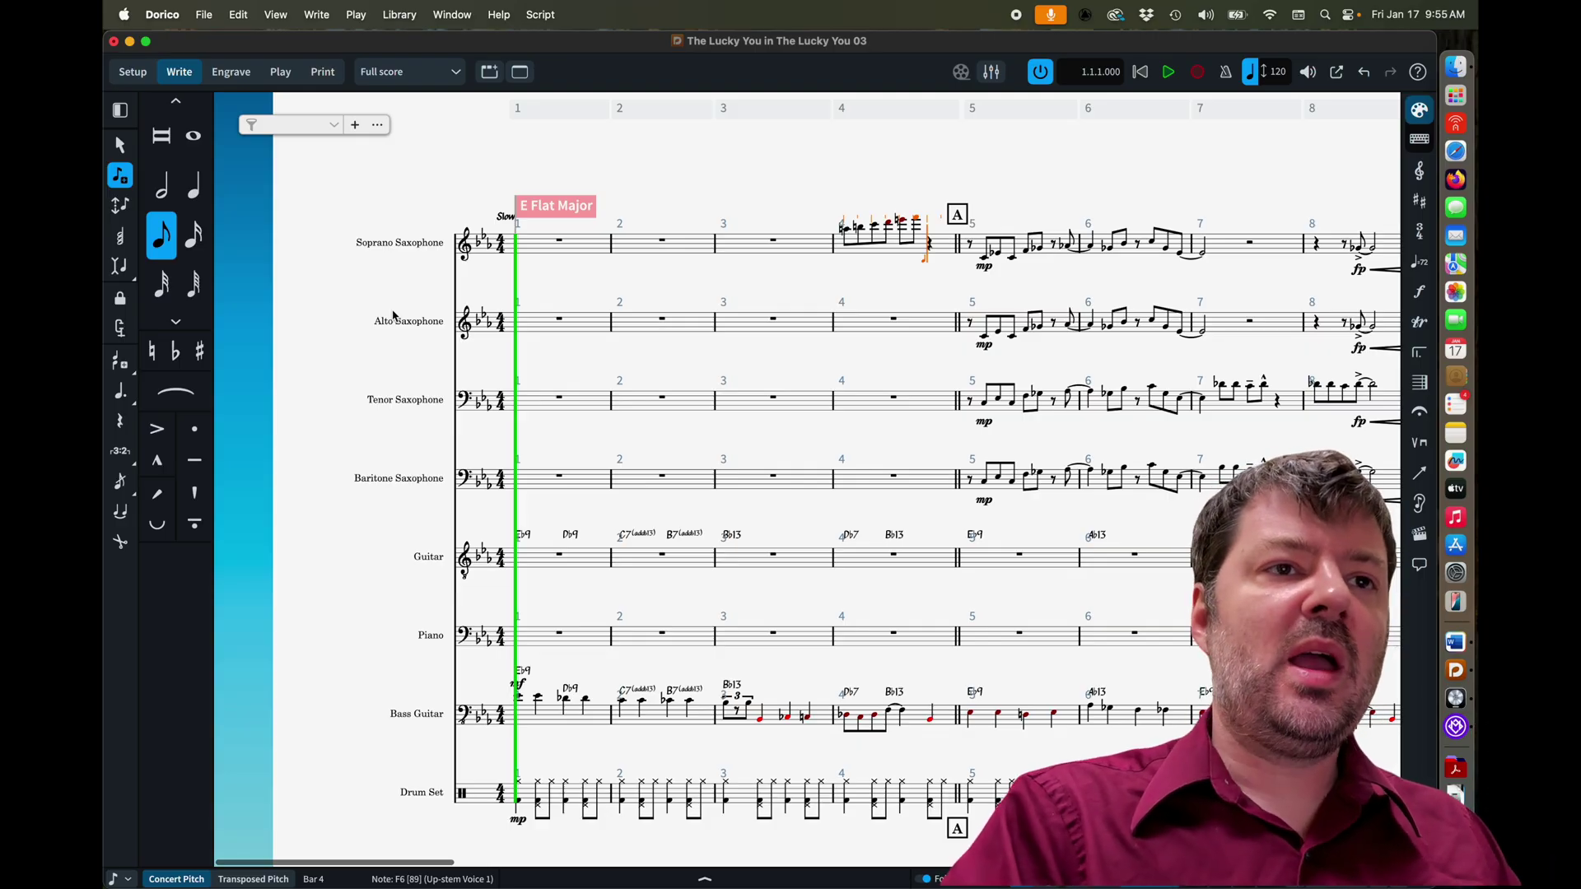
{"action": "key", "text": "Left"}
{"action": "key", "text": "Left"}
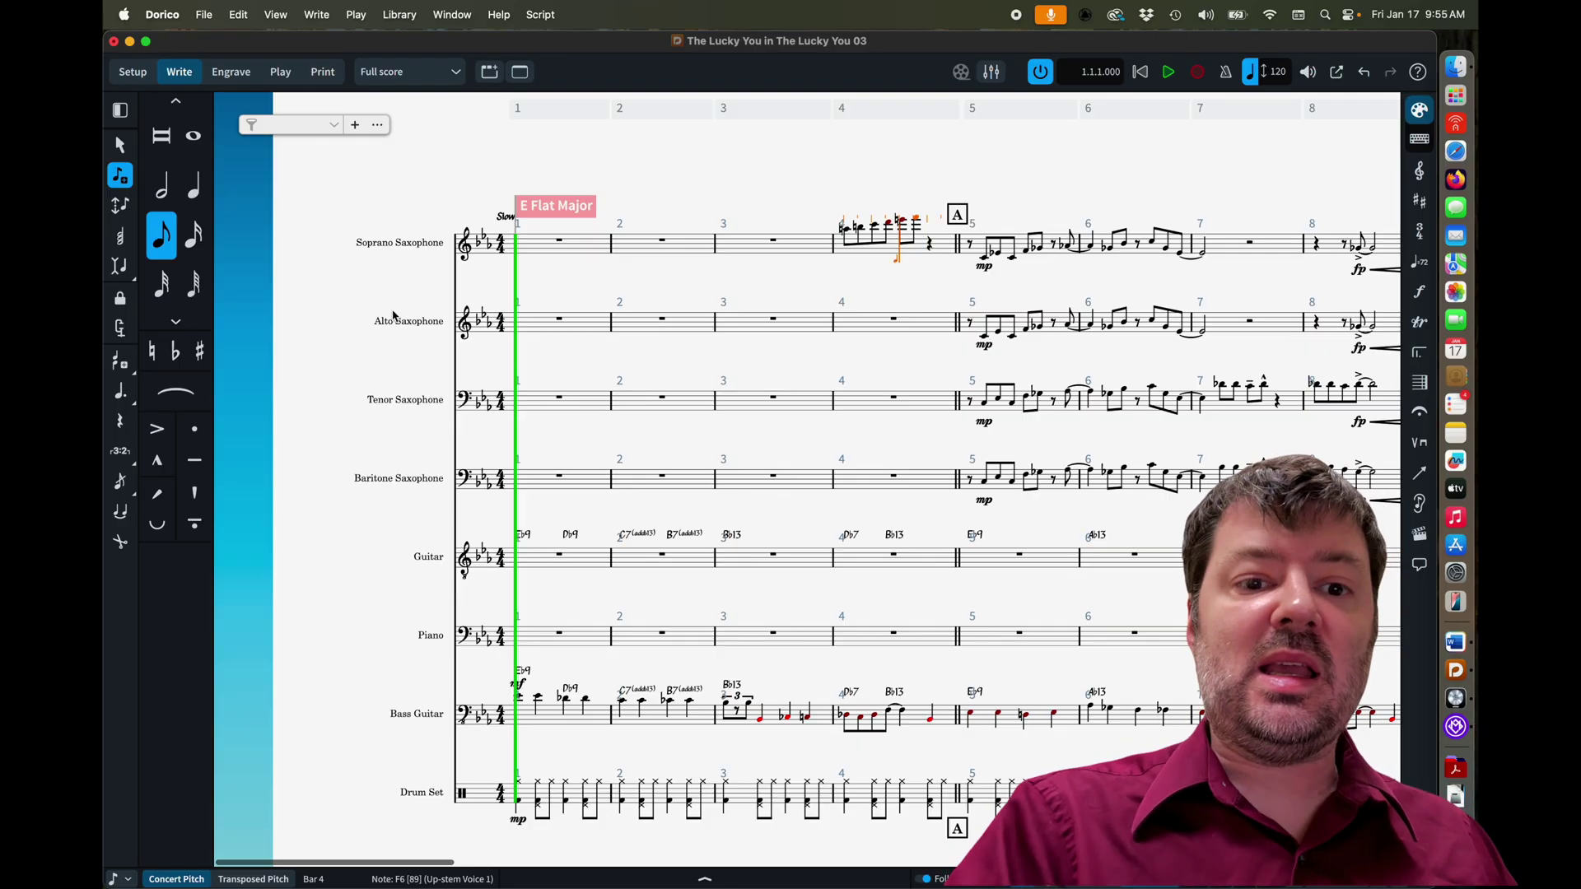
{"action": "key", "text": "BackSpace"}
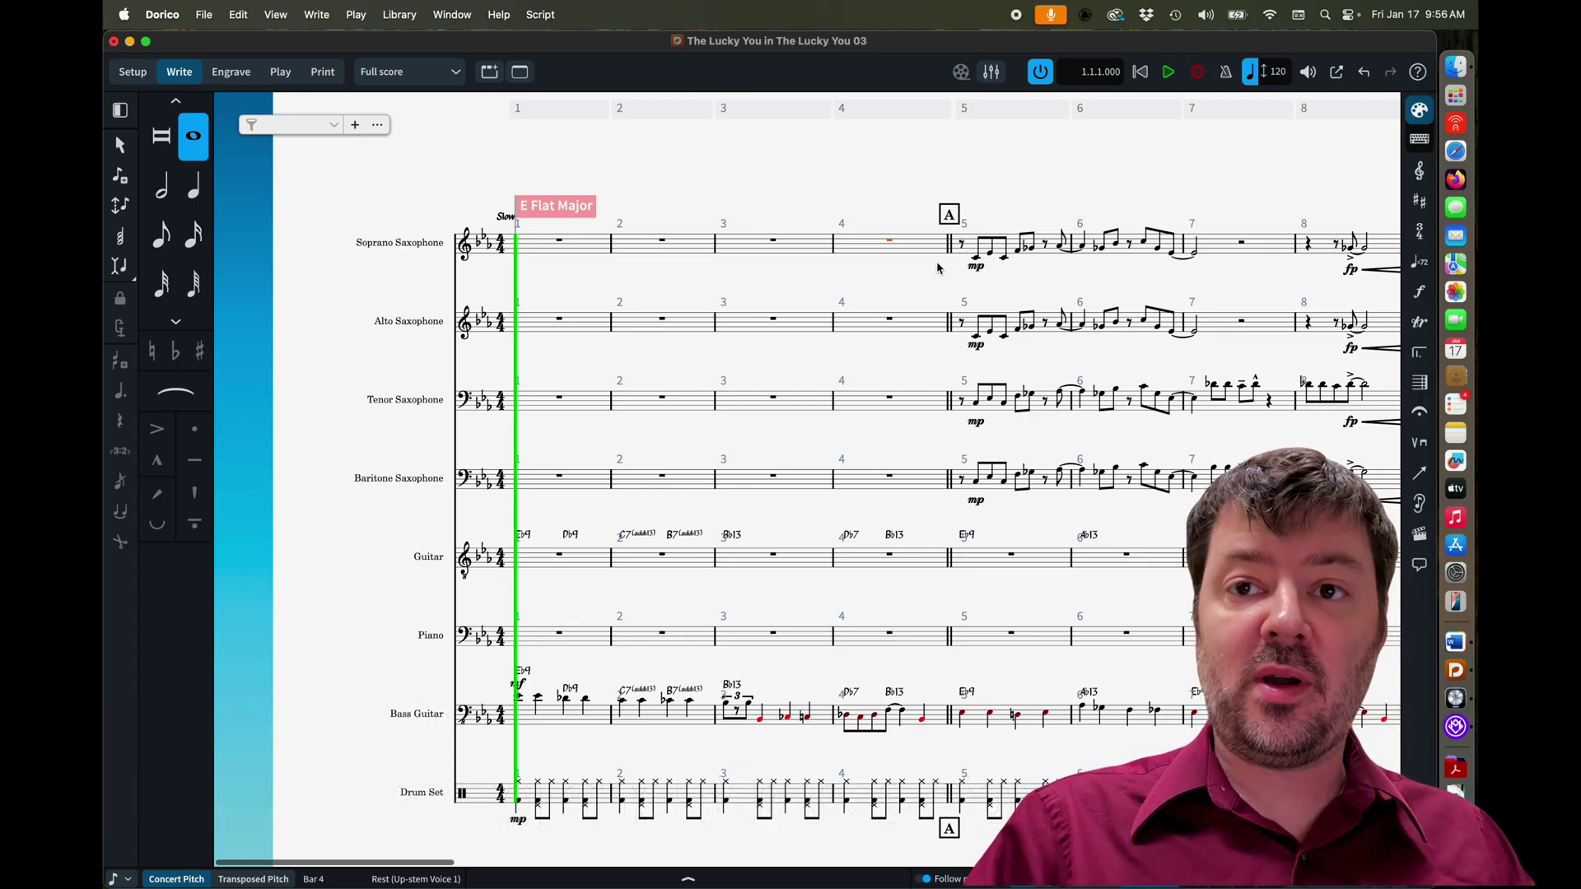
Restart note input at bar 4 with eighth-note duration, then switch to plain selection mode
{"action": "key", "text": "Return"}
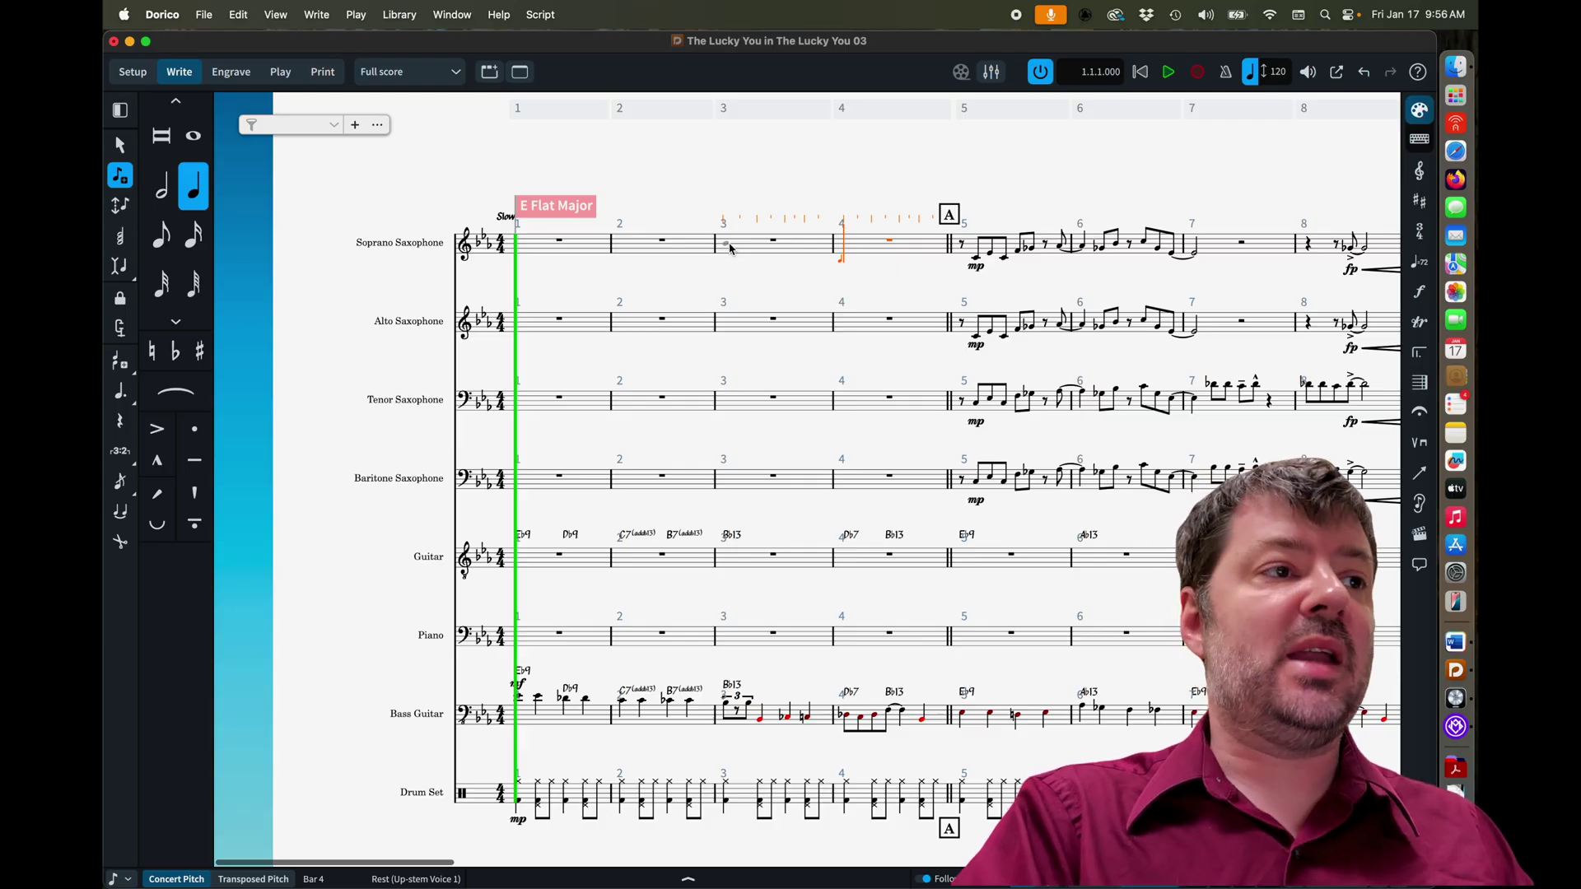
{"action": "left_click", "coordinate": [162, 243]}
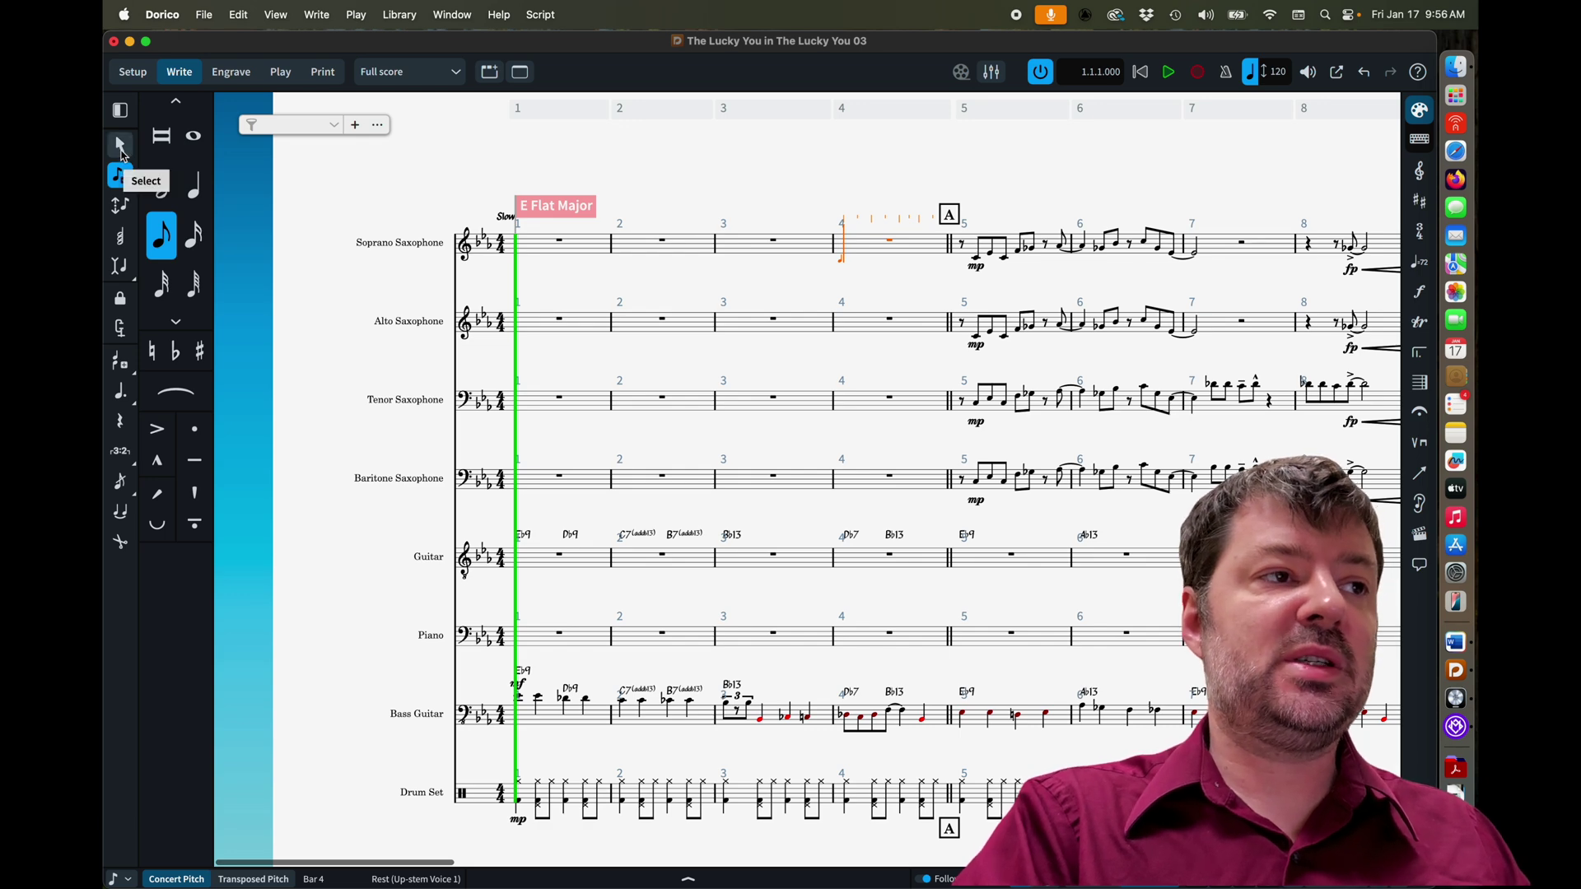
{"action": "left_click", "coordinate": [122, 153]}
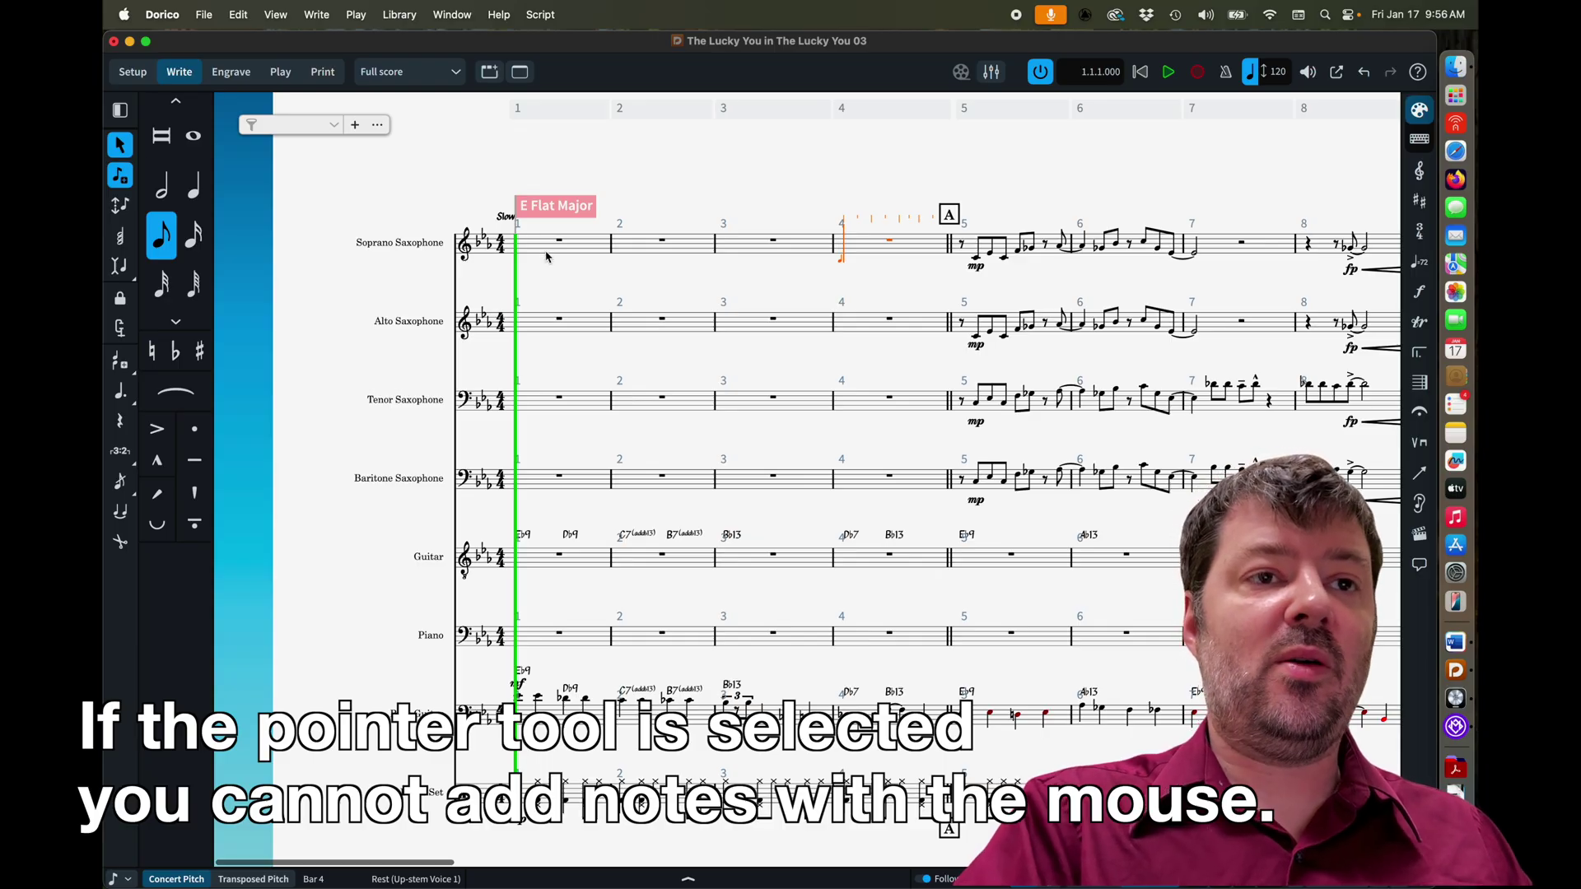
Click around bar 4 to confirm no notes are added, then select bar 5's first note
{"action": "left_click", "coordinate": [903, 251]}
{"action": "left_click", "coordinate": [939, 241]}
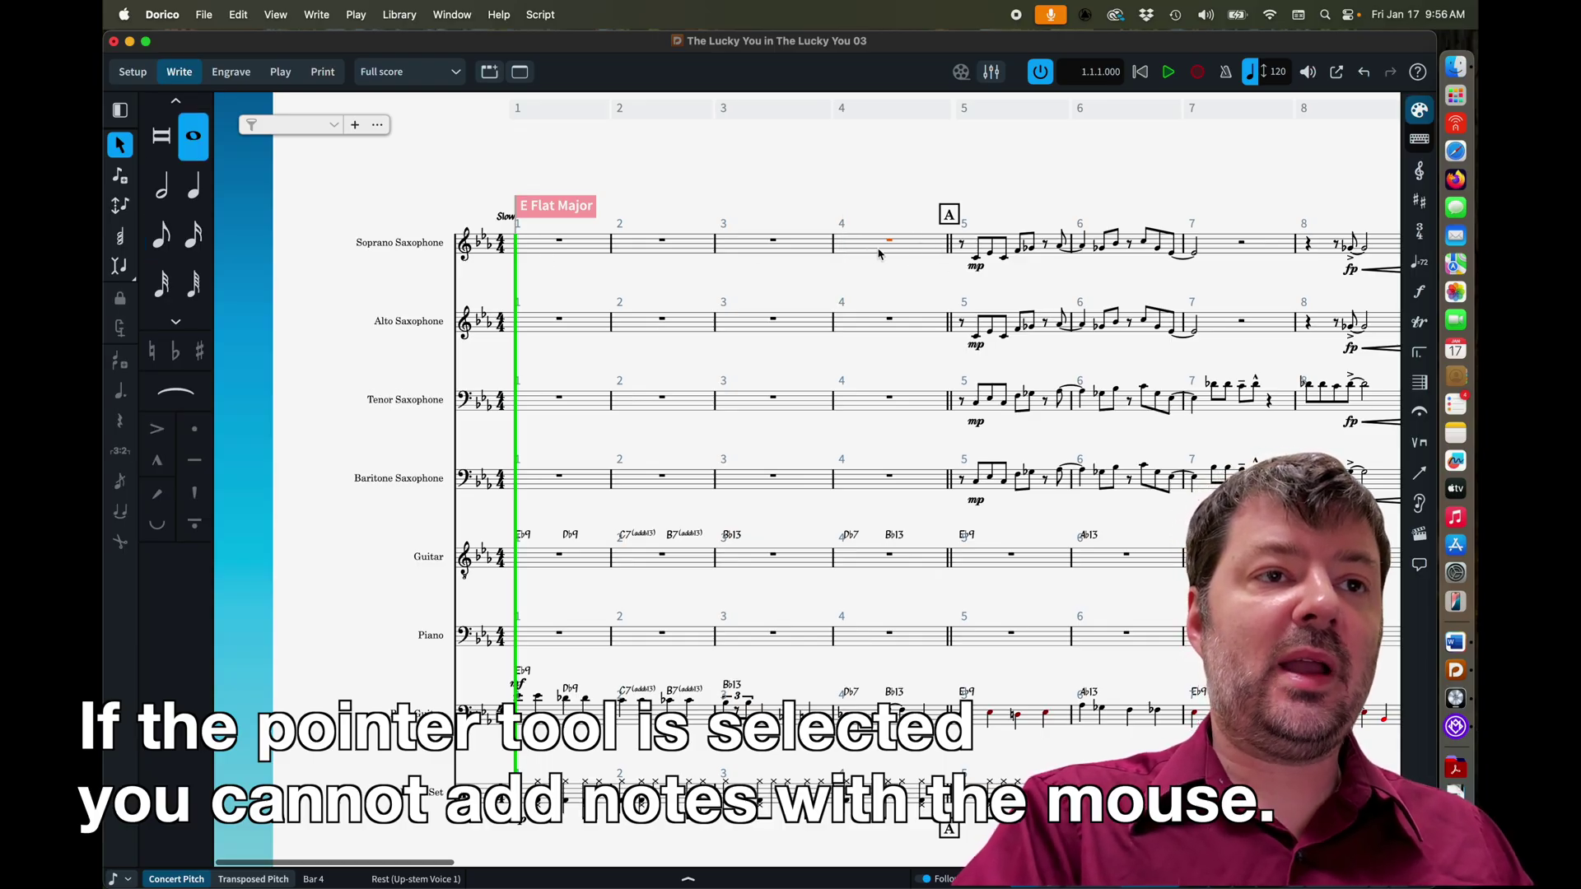
{"action": "left_click", "coordinate": [844, 251]}
{"action": "left_click", "coordinate": [890, 316]}
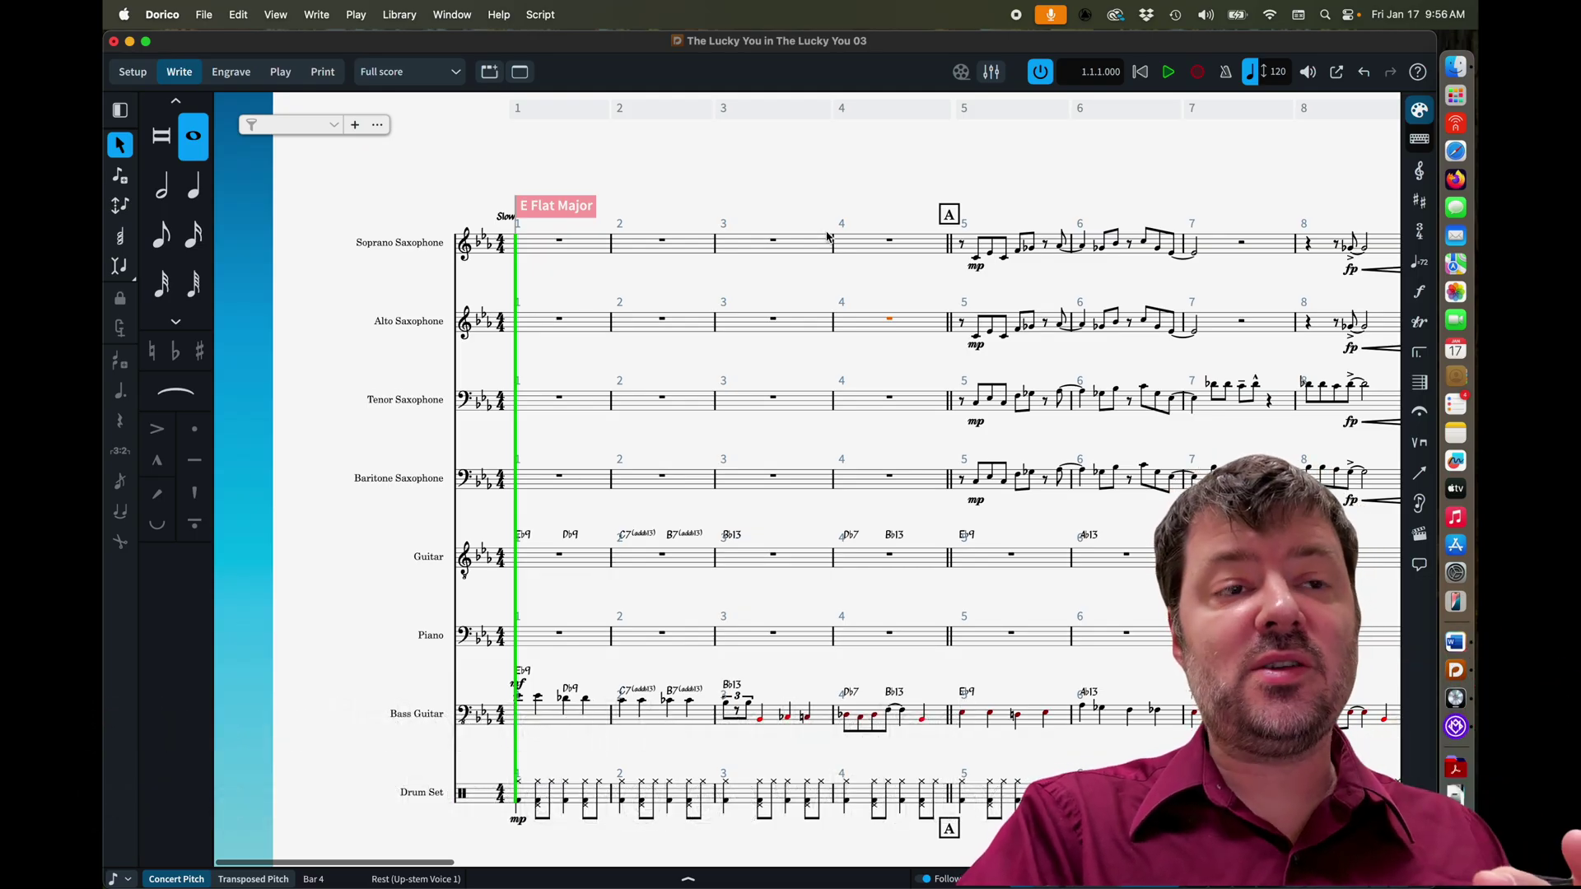
{"action": "left_click", "coordinate": [976, 259]}
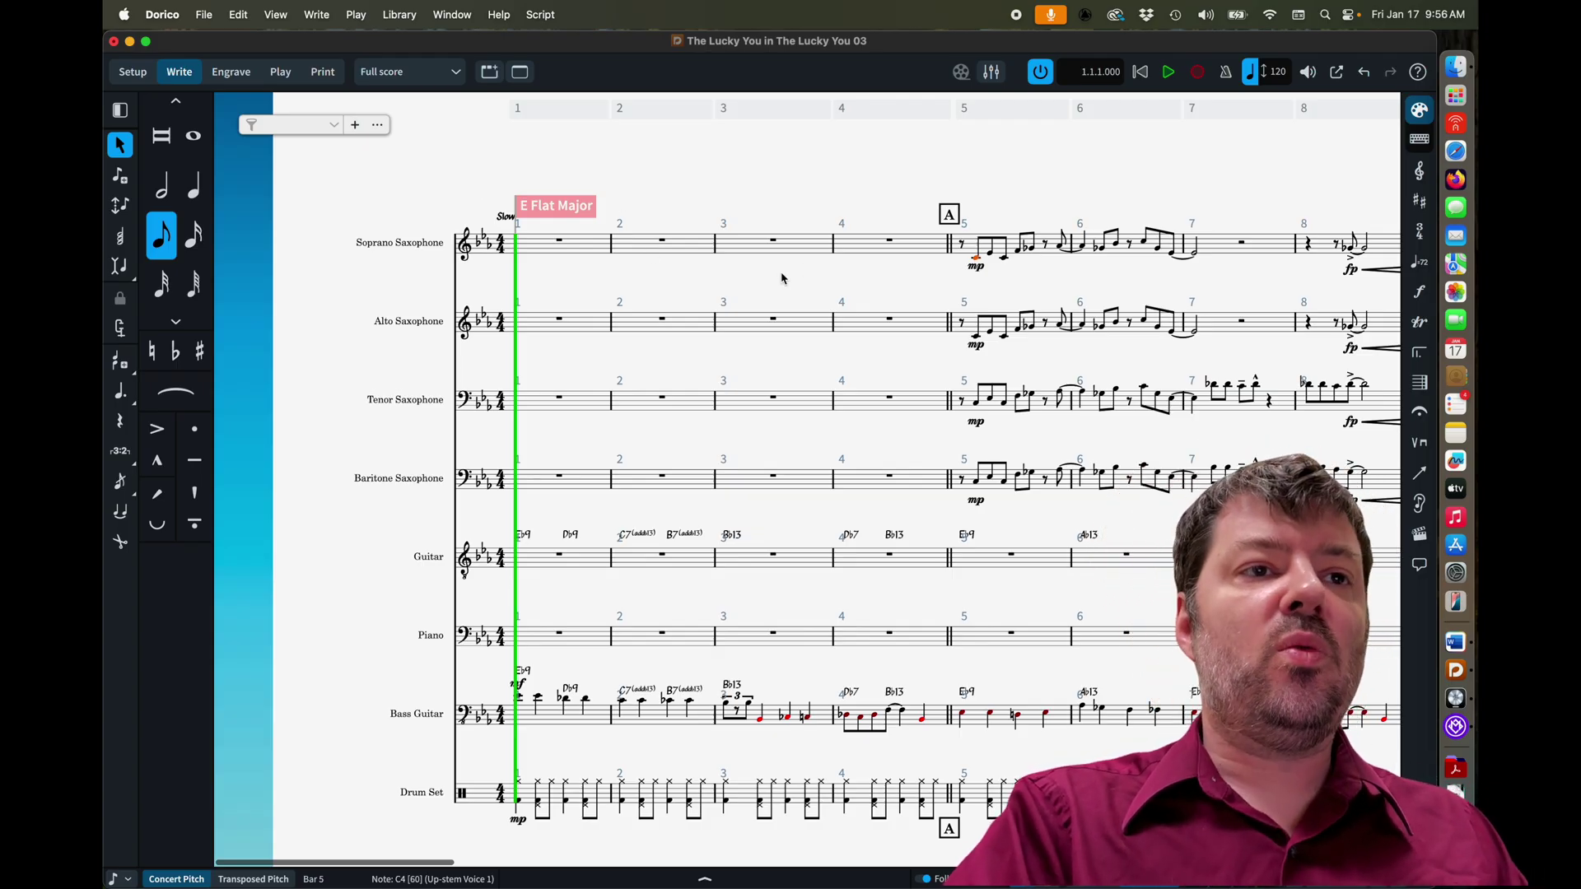
{"action": "left_click", "coordinate": [865, 247]}
{"action": "key", "text": "shift+n"}
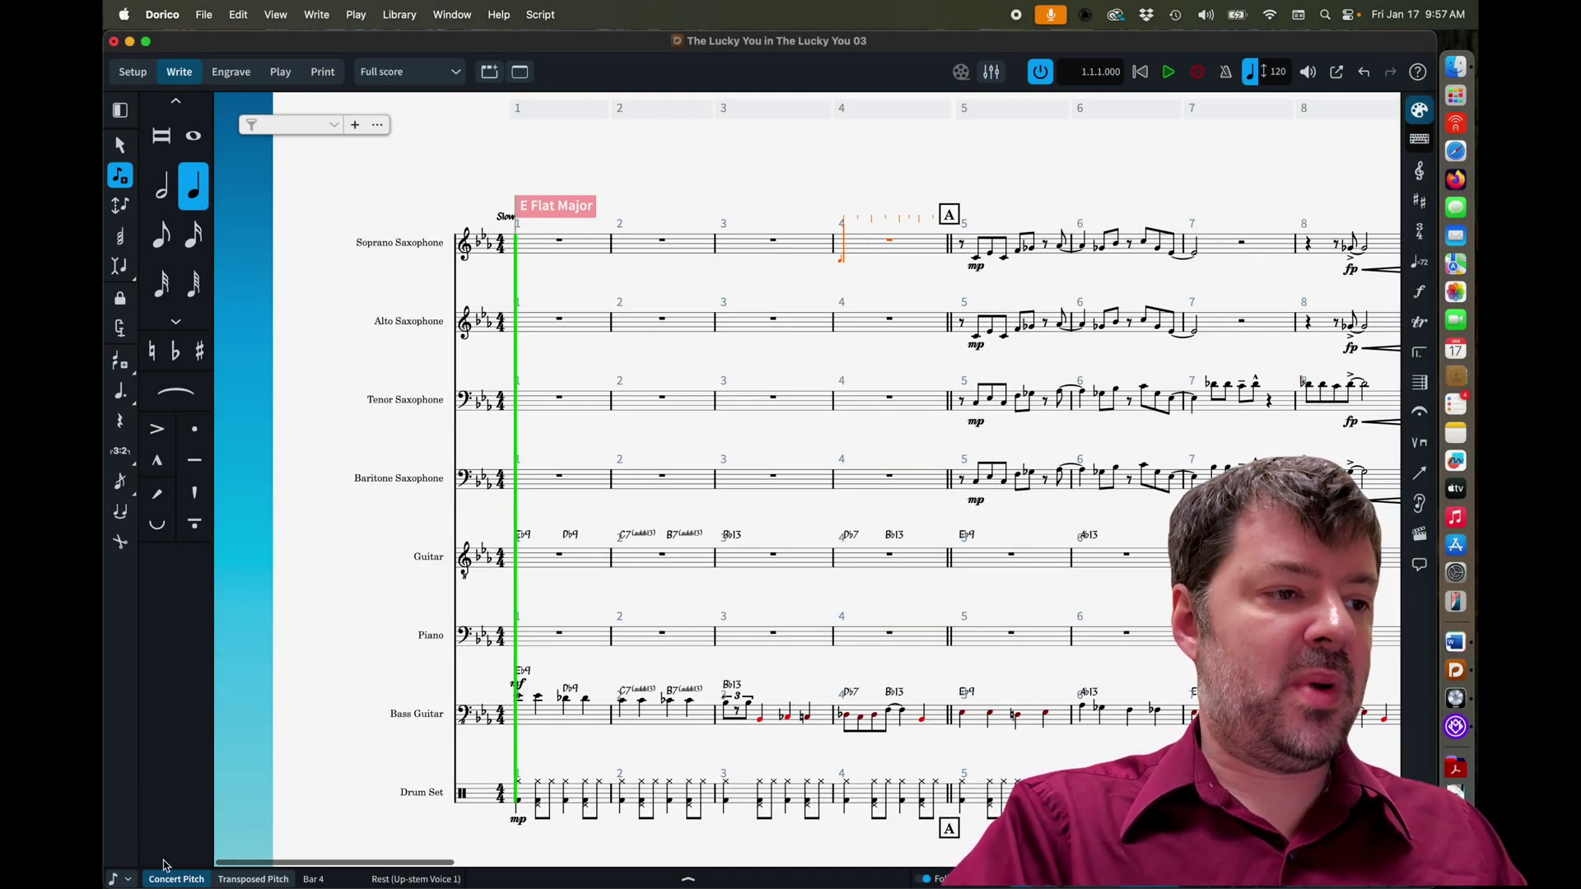
{"action": "left_click", "coordinate": [127, 879]}
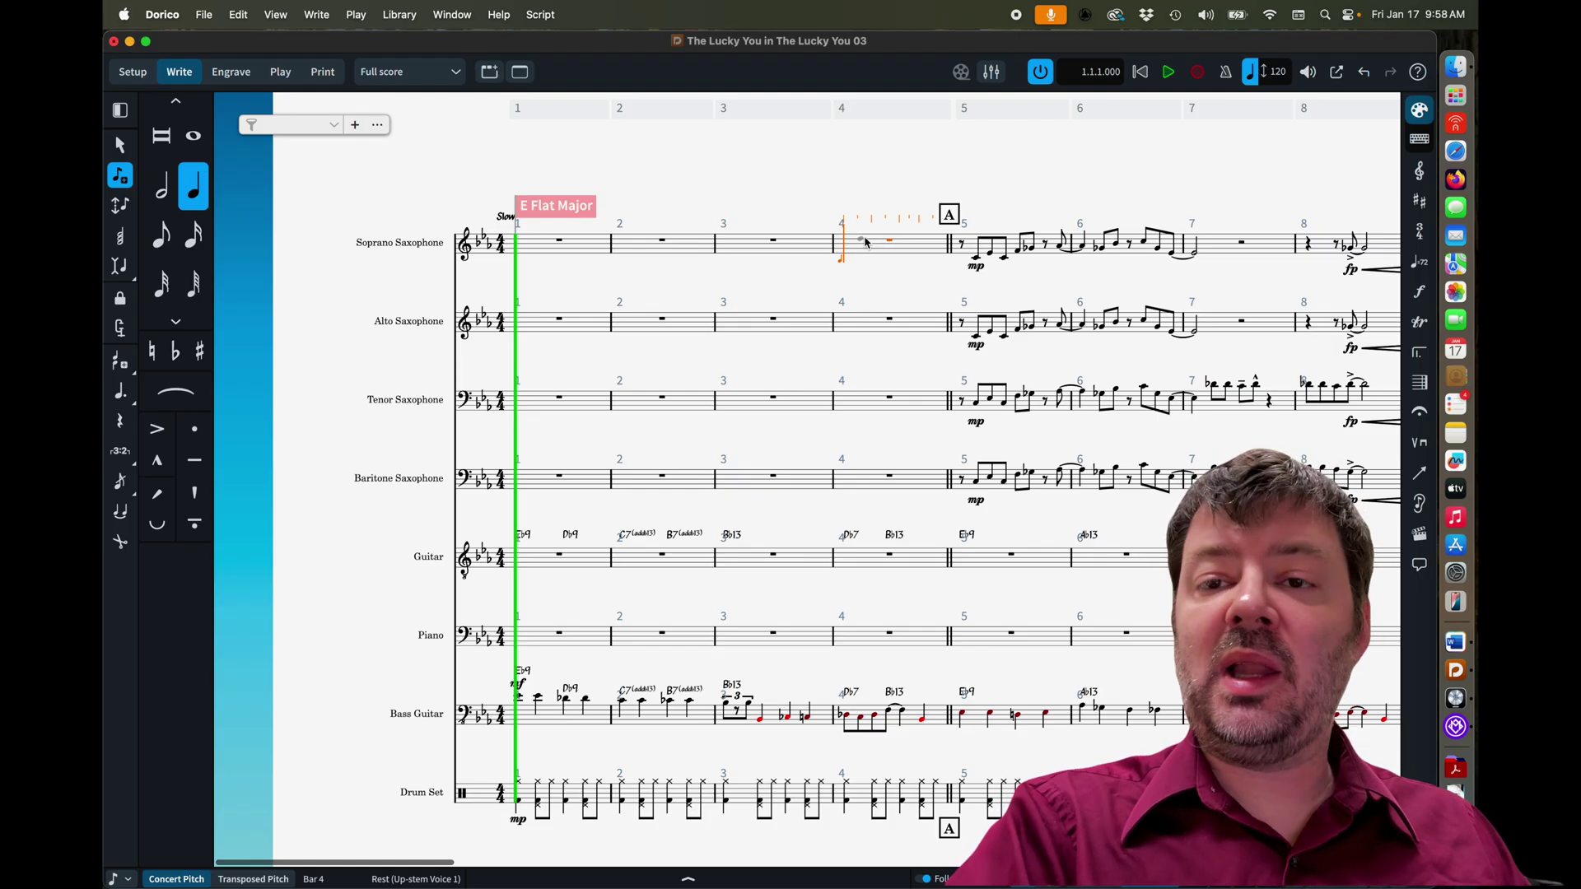
Enter an eighth-note D5 and a beat-3 half note in soprano bar 4, plus an alto beat-3 half note
{"action": "left_click", "coordinate": [865, 241]}
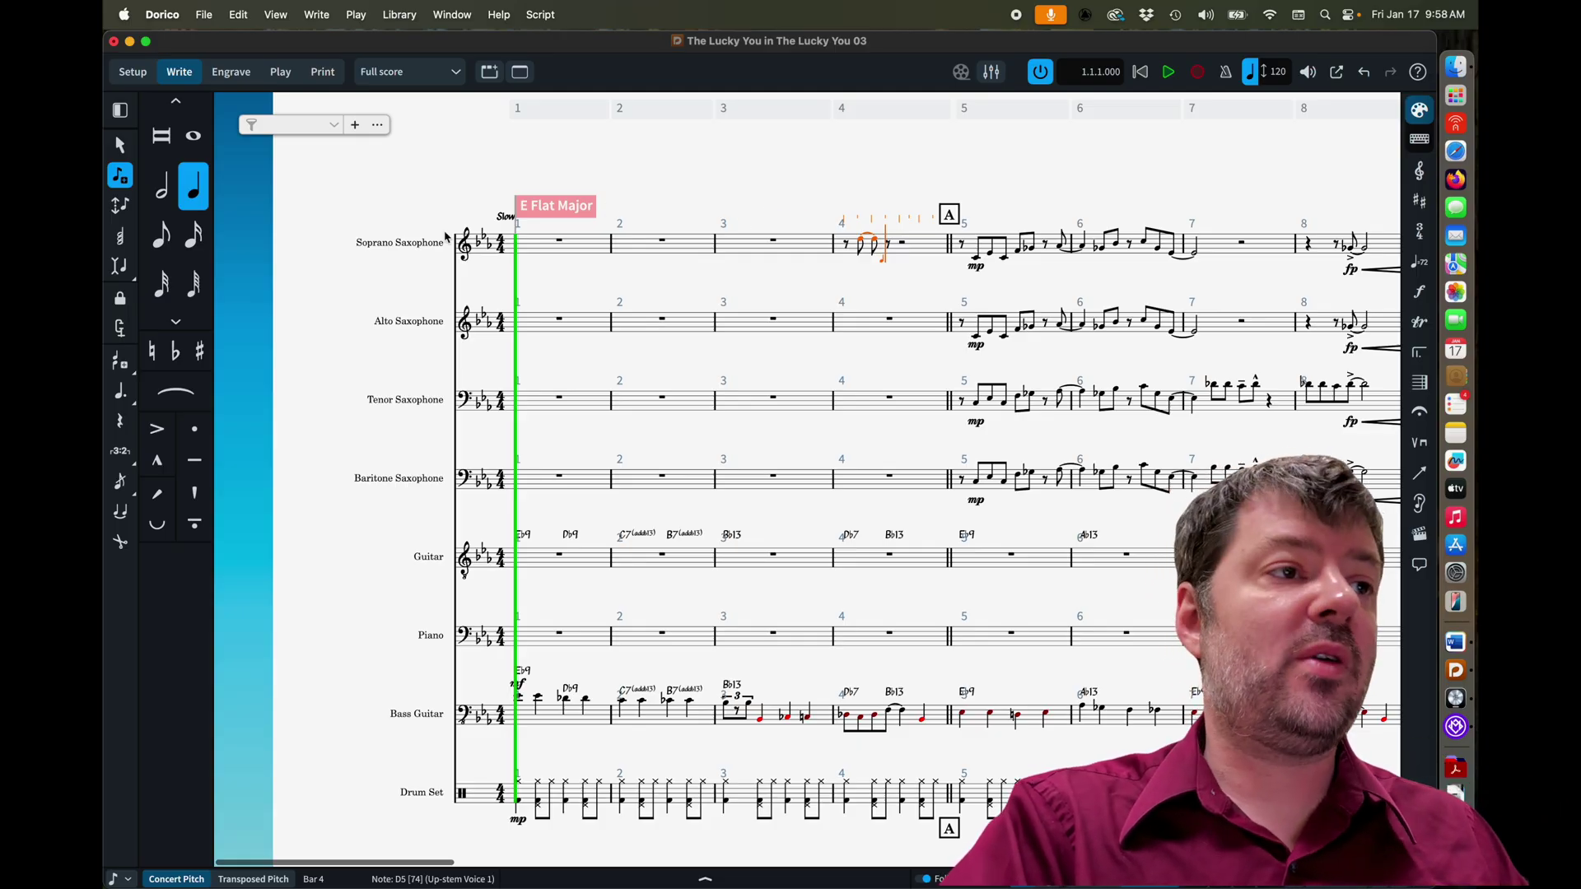
{"action": "left_click", "coordinate": [162, 187]}
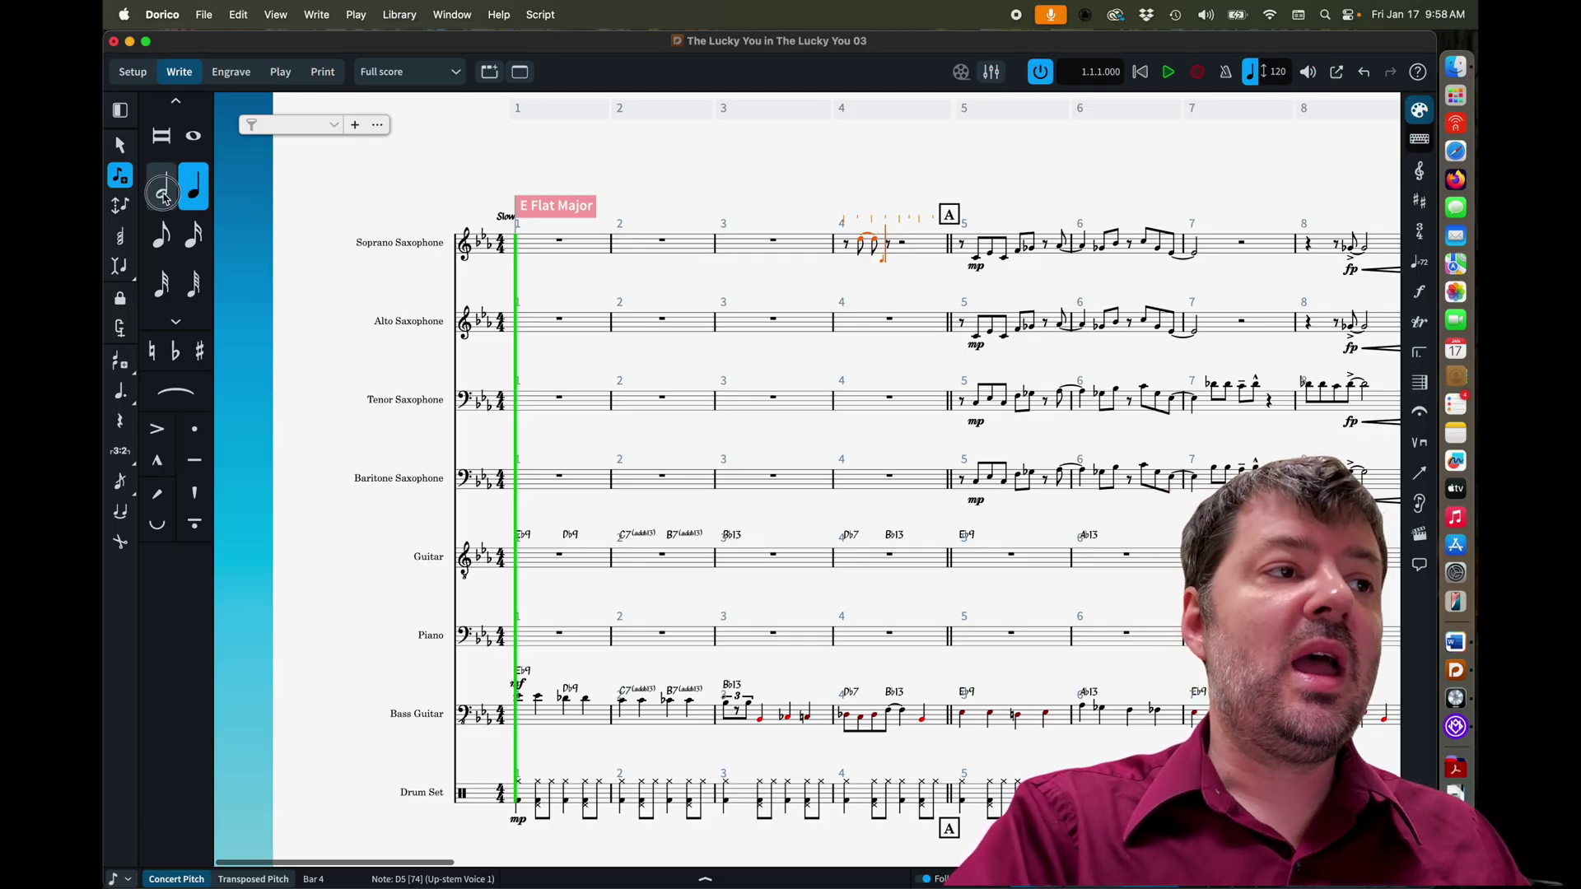
{"action": "left_click", "coordinate": [904, 245]}
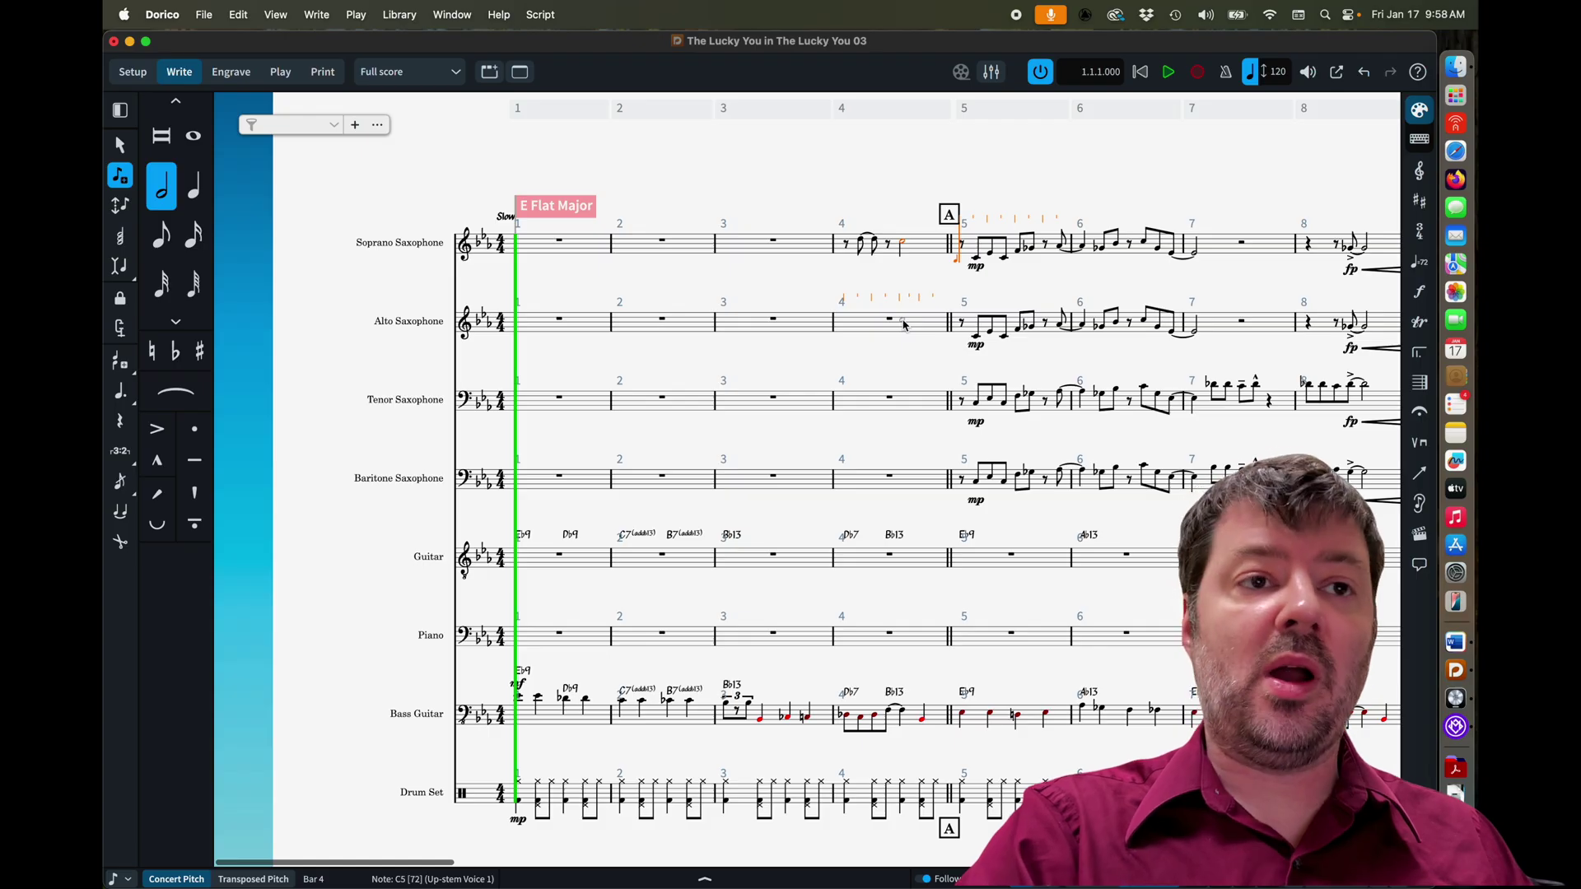
{"action": "left_click", "coordinate": [903, 325]}
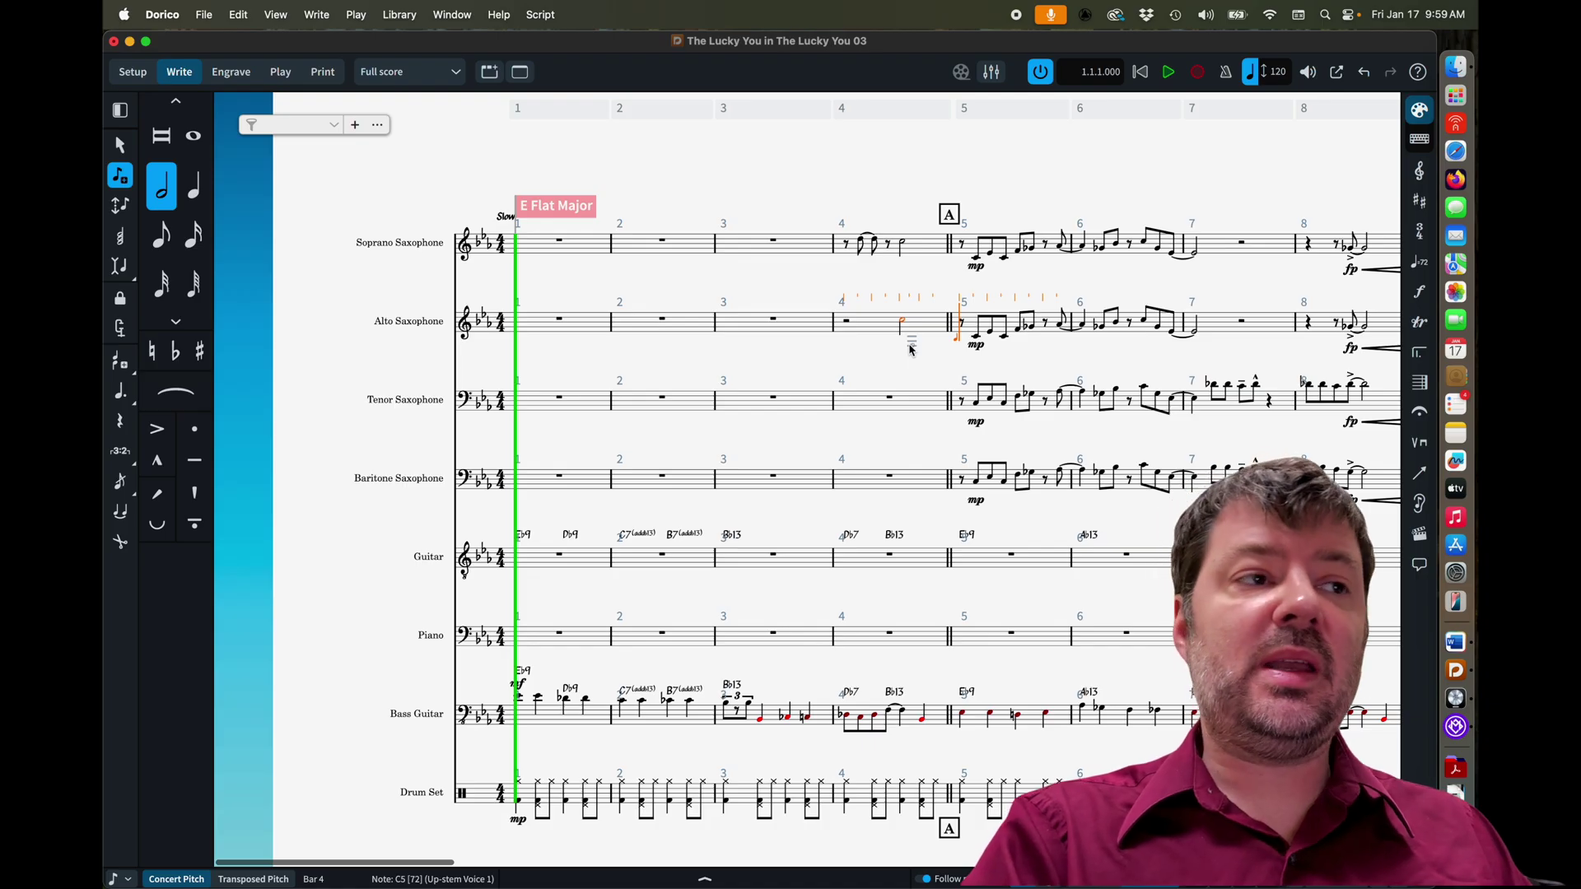
Select eighth-note duration in the Notes panel
{"action": "left_click", "coordinate": [166, 247]}
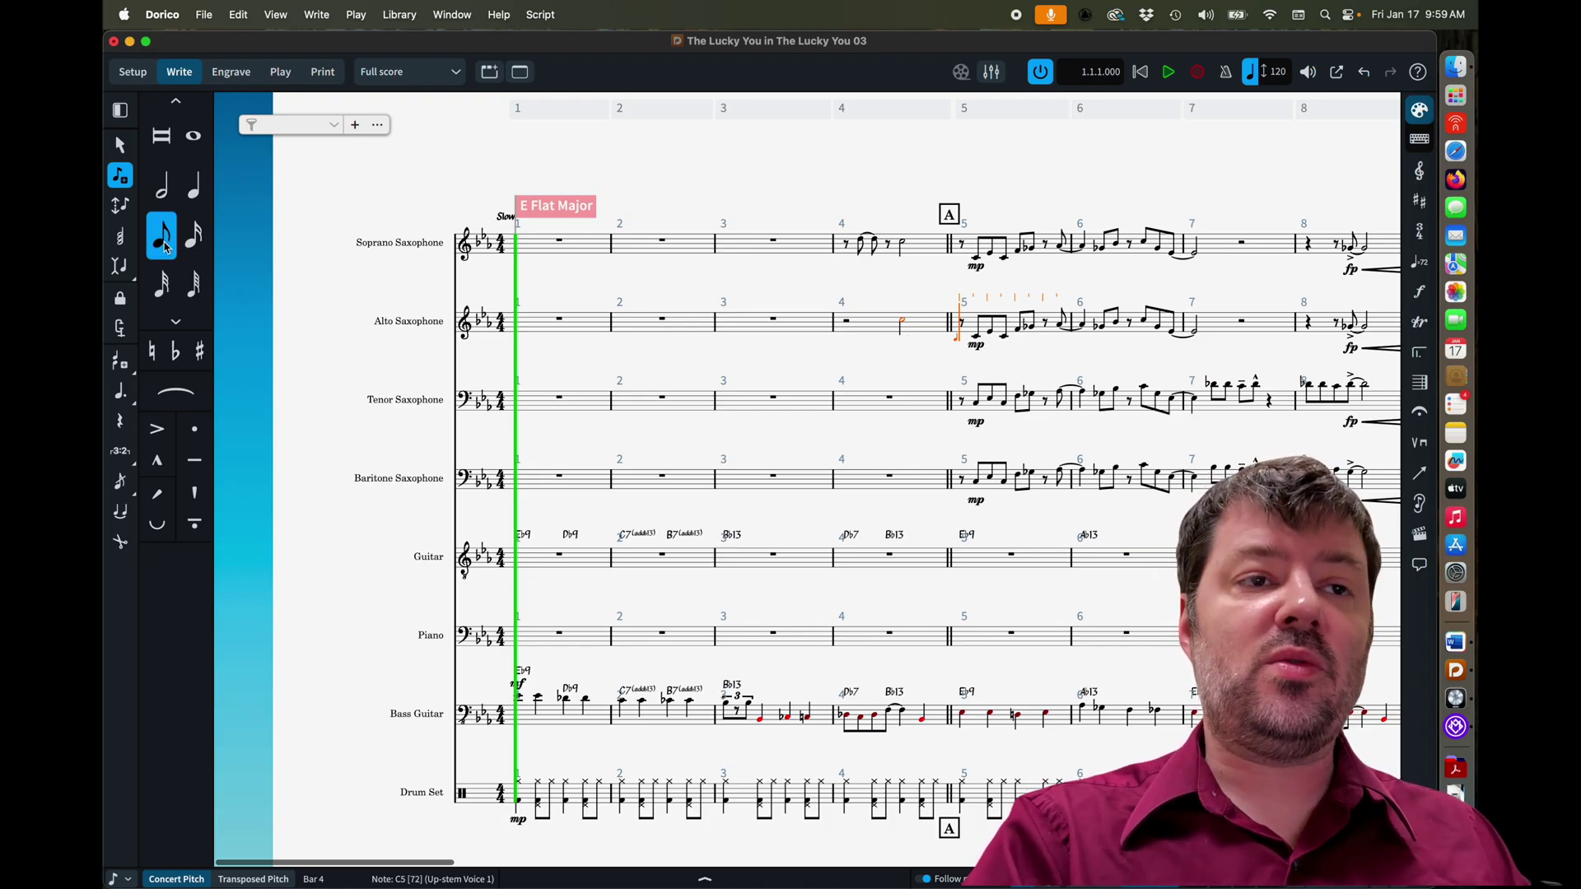
Enter a rising eighth-note run A, B, C, D, E, F, G, A (Ab4 to Ab5) in alto bar 4
{"action": "key", "text": "Left"}
{"action": "key", "text": "Left"}
{"action": "key", "text": "Left"}
{"action": "key", "text": "Left"}
{"action": "key", "text": "Left"}
{"action": "key", "text": "Left"}
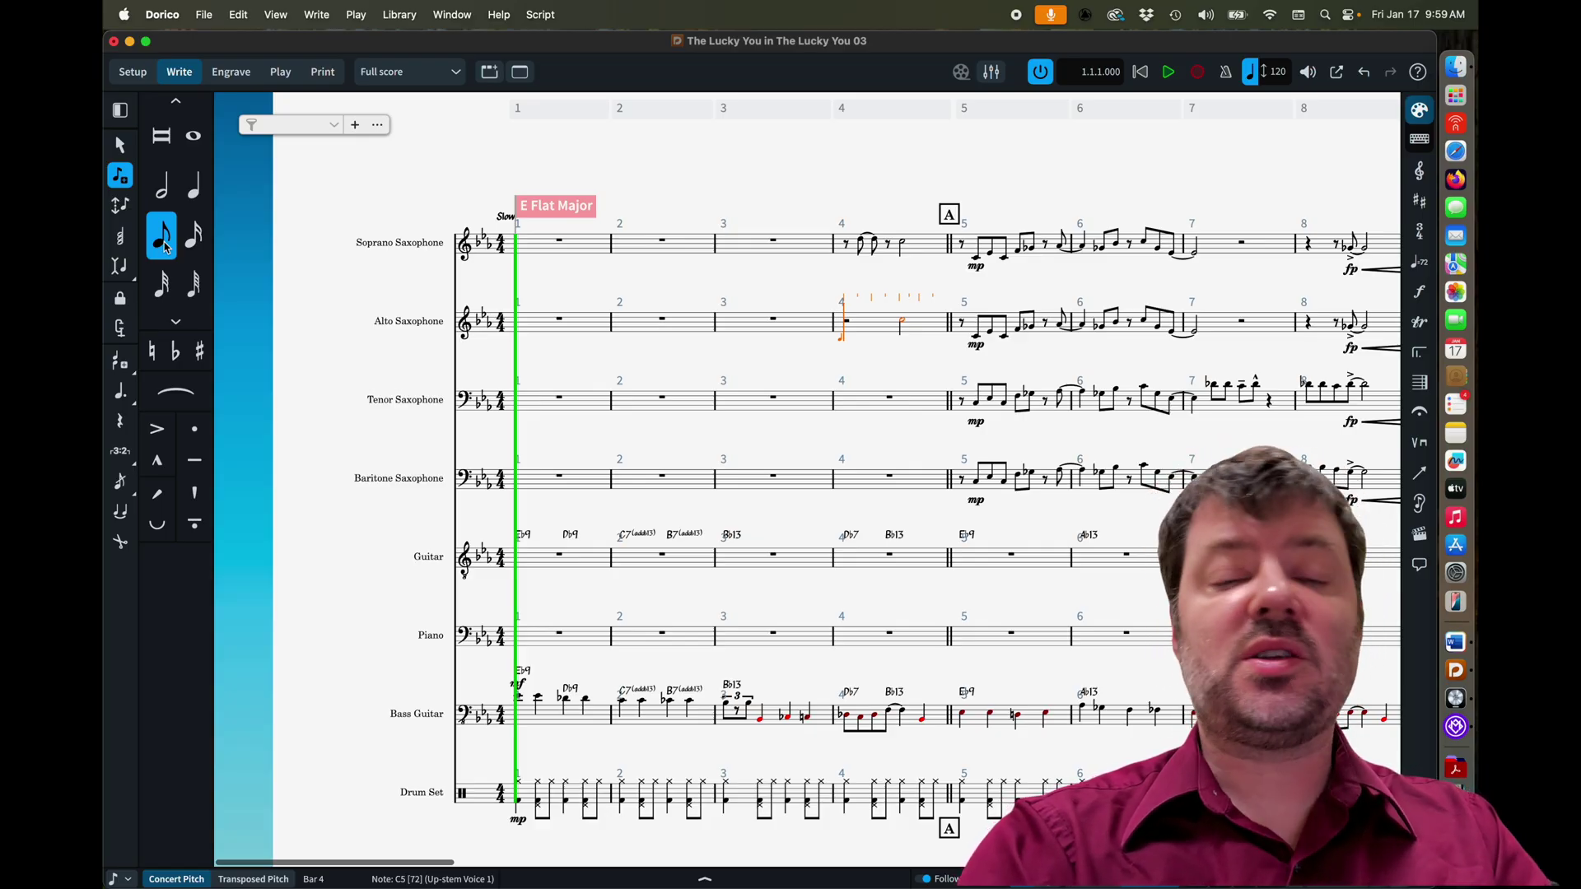
{"action": "key", "text": "a"}
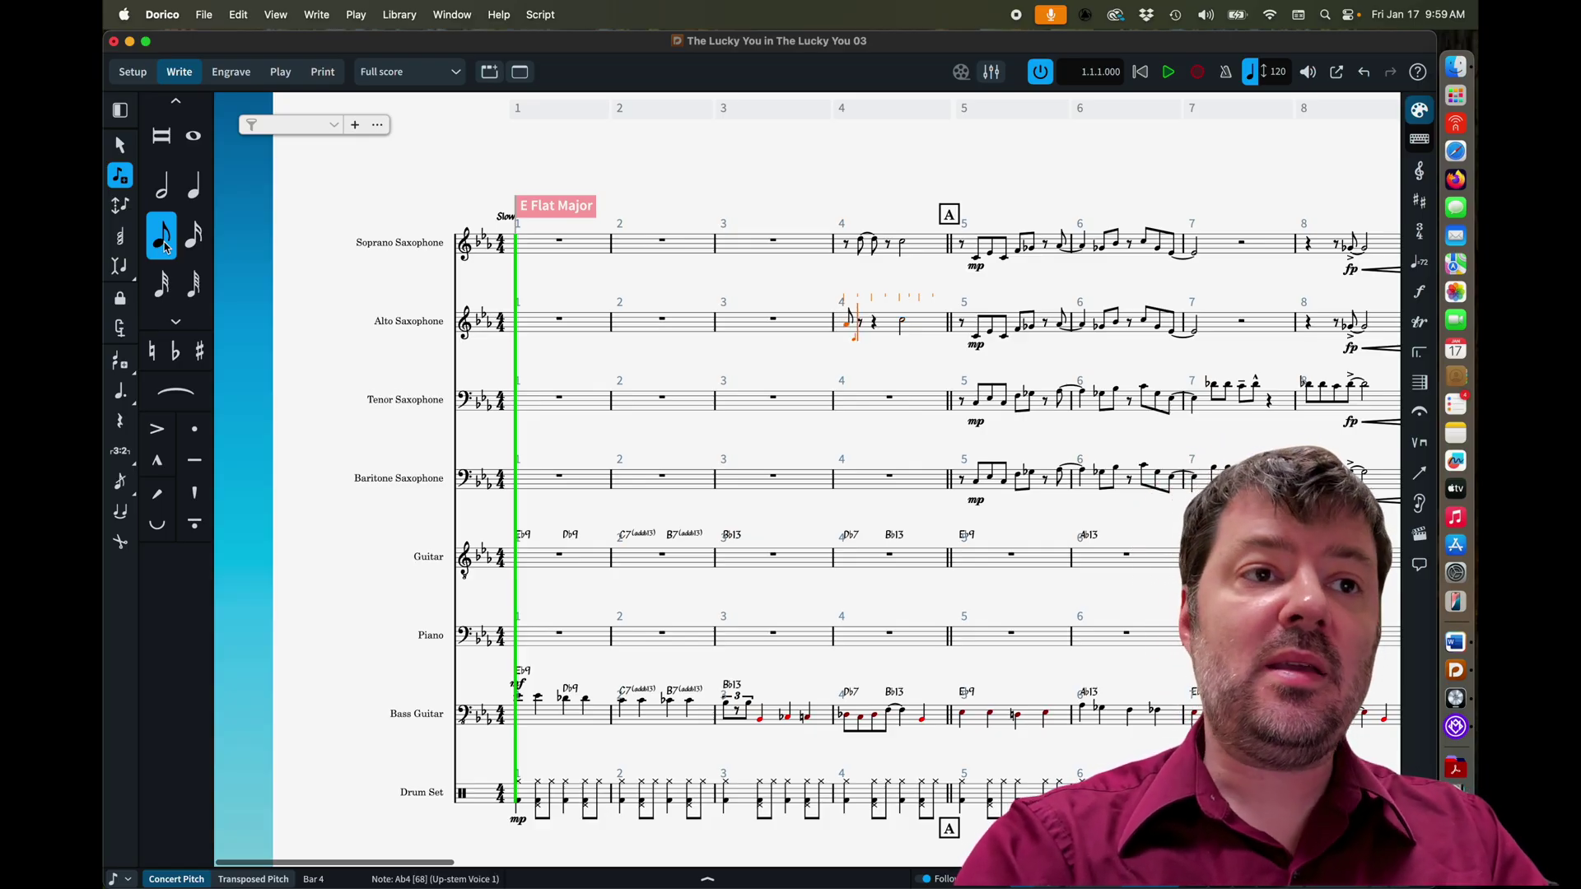
{"action": "key", "text": "b"}
{"action": "key", "text": "c"}
{"action": "key", "text": "d"}
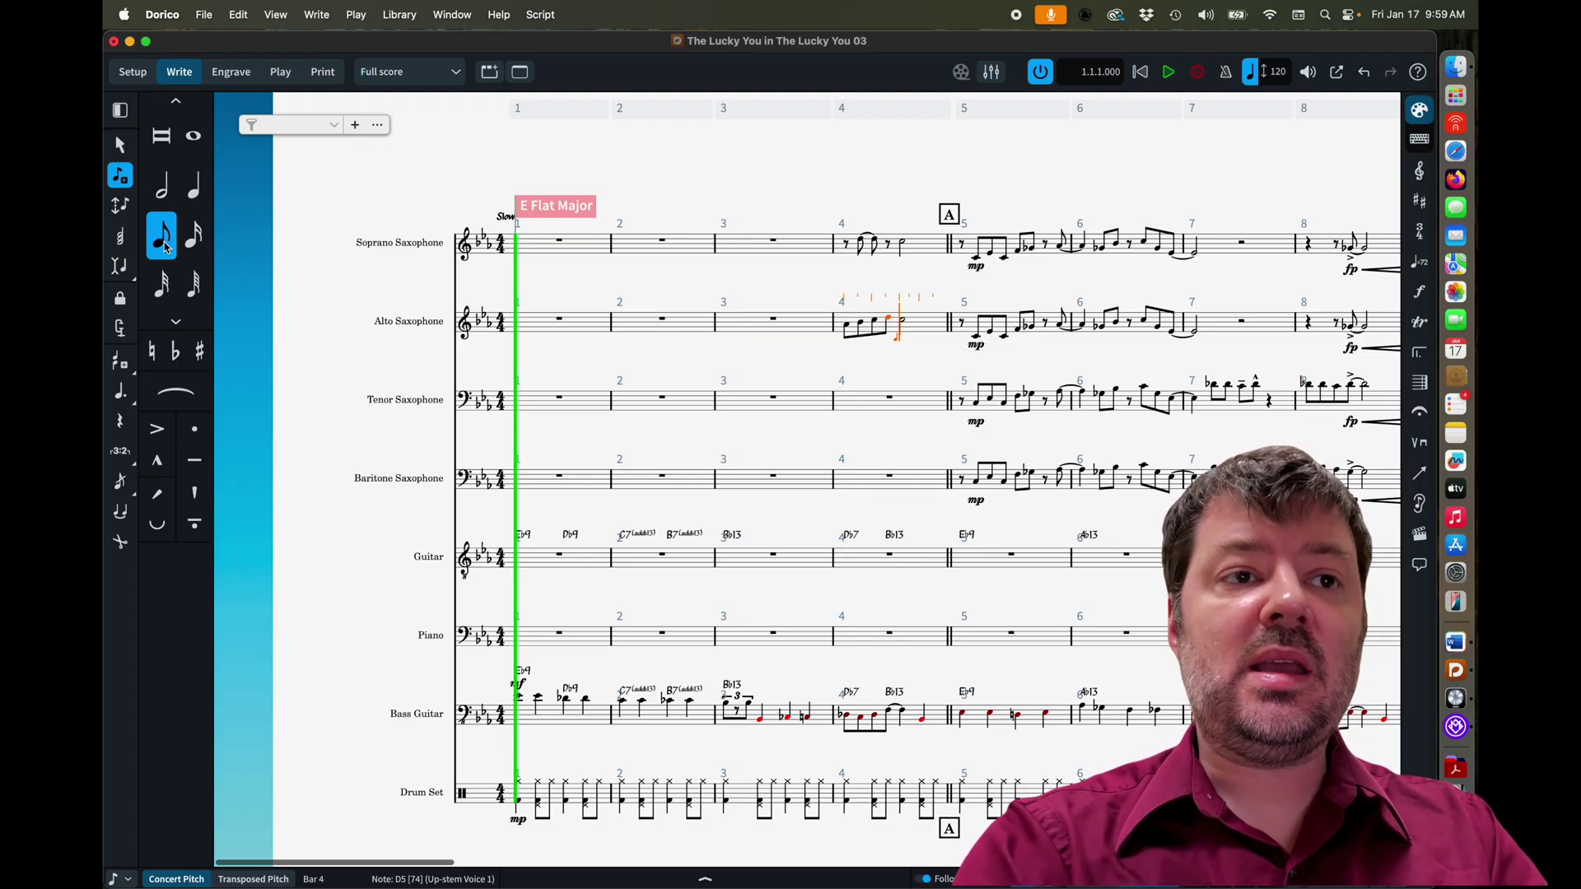
{"action": "key", "text": "e"}
{"action": "key", "text": "f"}
{"action": "key", "text": "g"}
{"action": "key", "text": "a"}
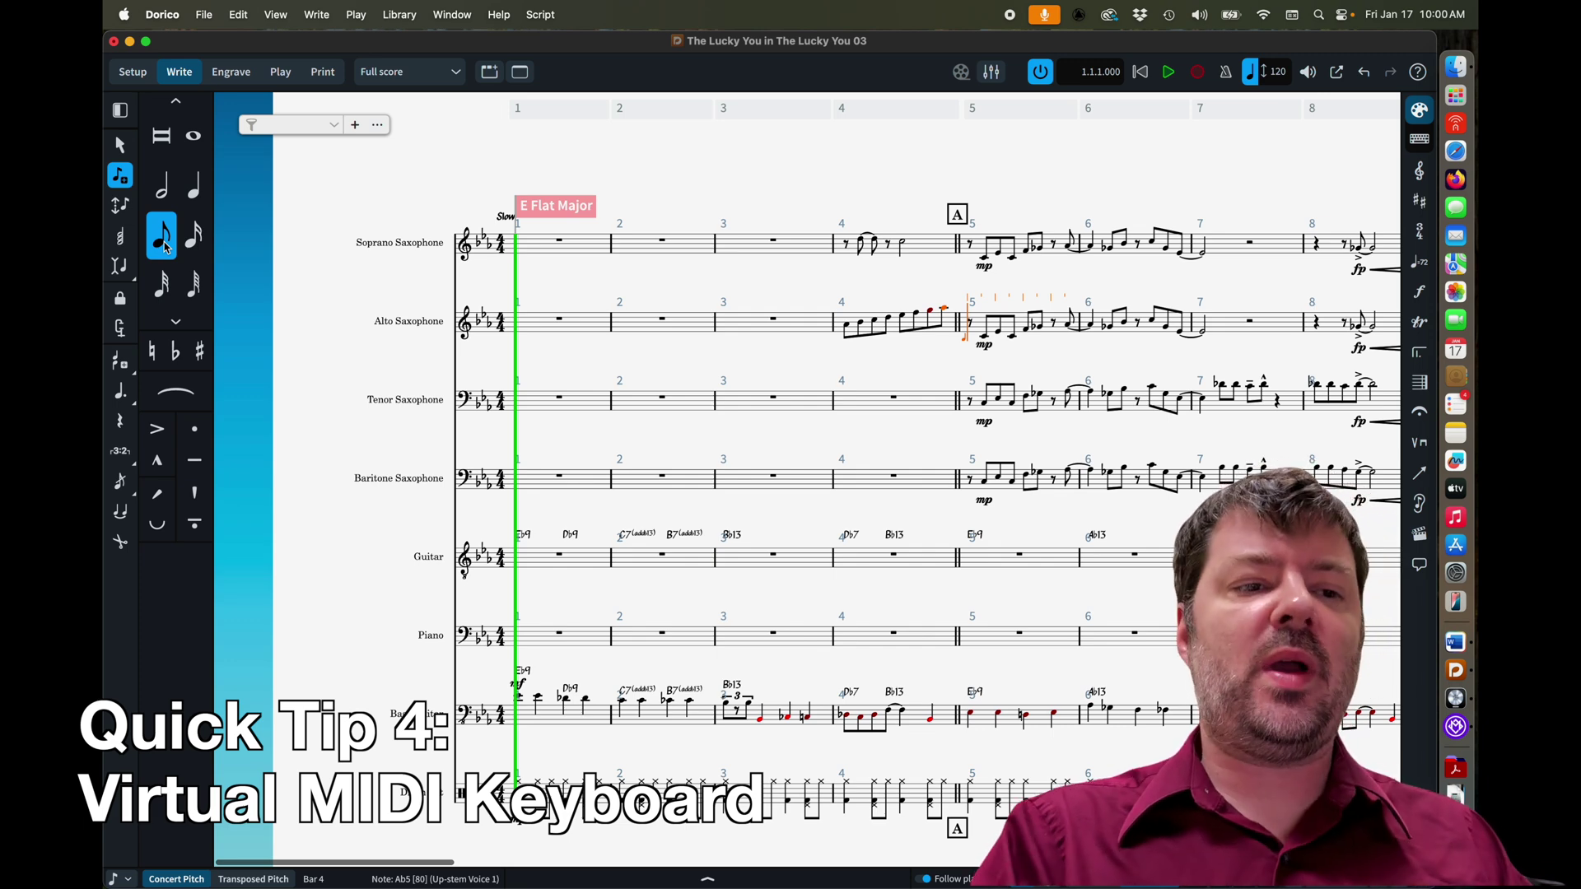
Show the on-screen piano keyboard in the lower zone, shift its range higher, and move the caret to alto bar 3
{"action": "left_click", "coordinate": [711, 875]}
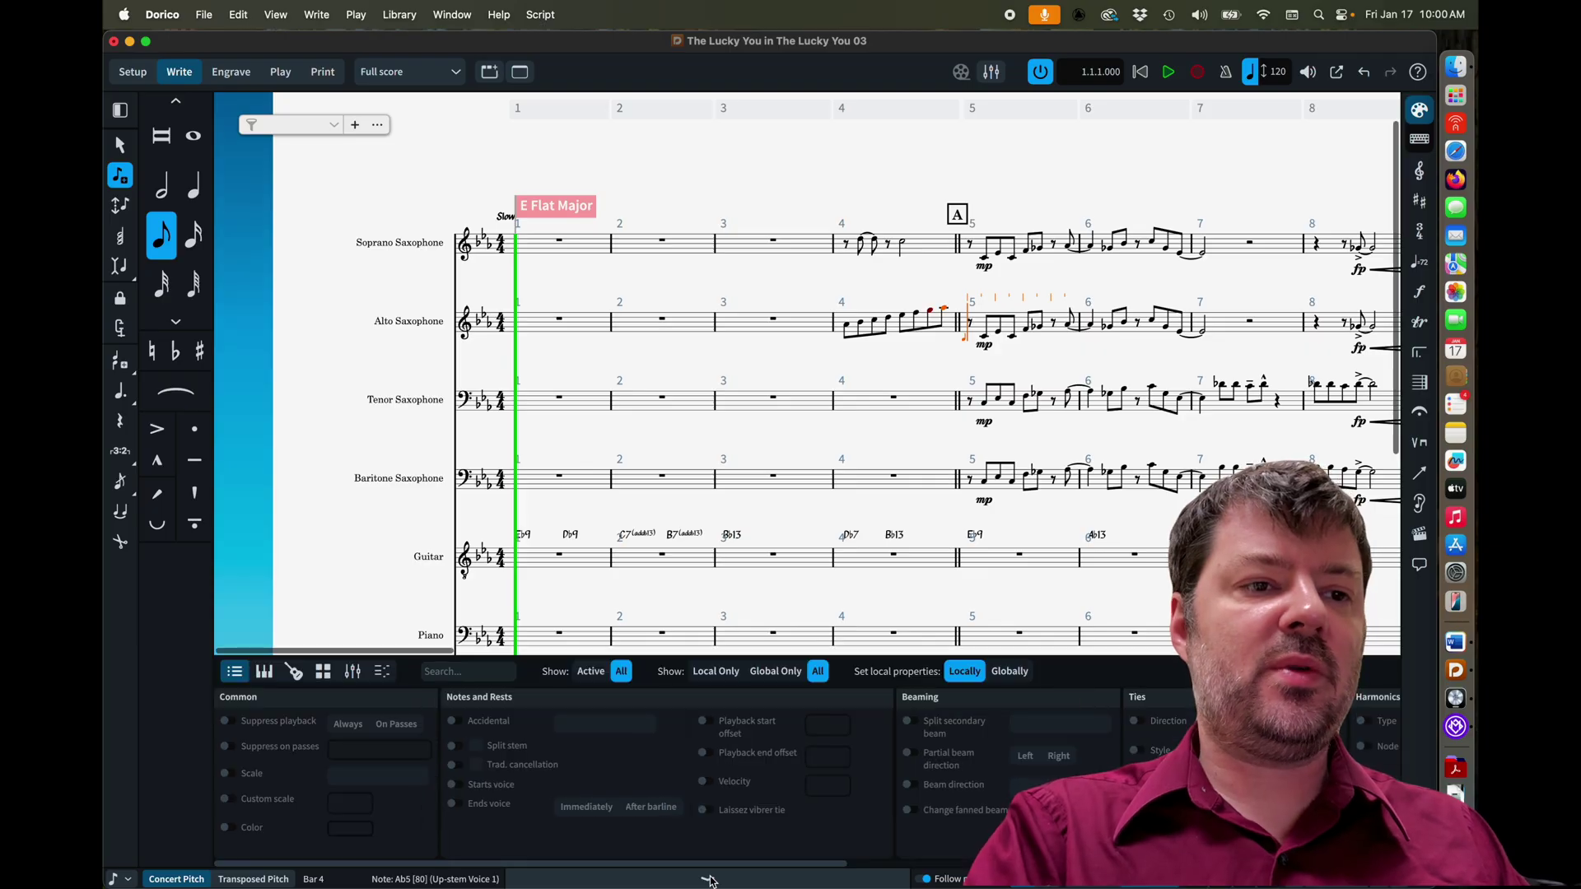
{"action": "left_click", "coordinate": [264, 672]}
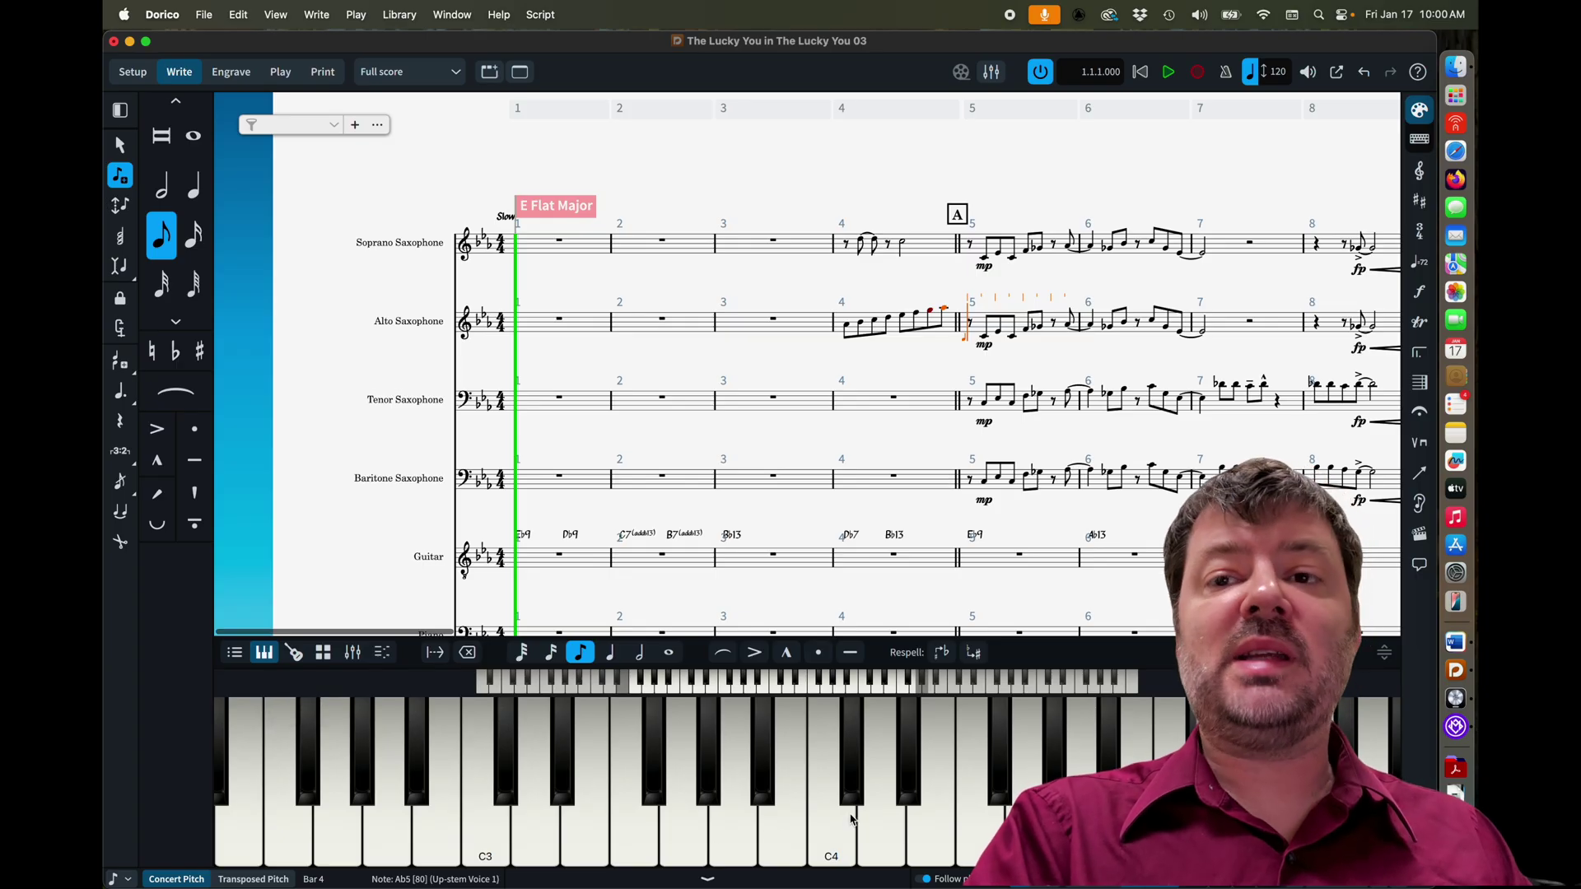
{"action": "key", "text": "Left"}
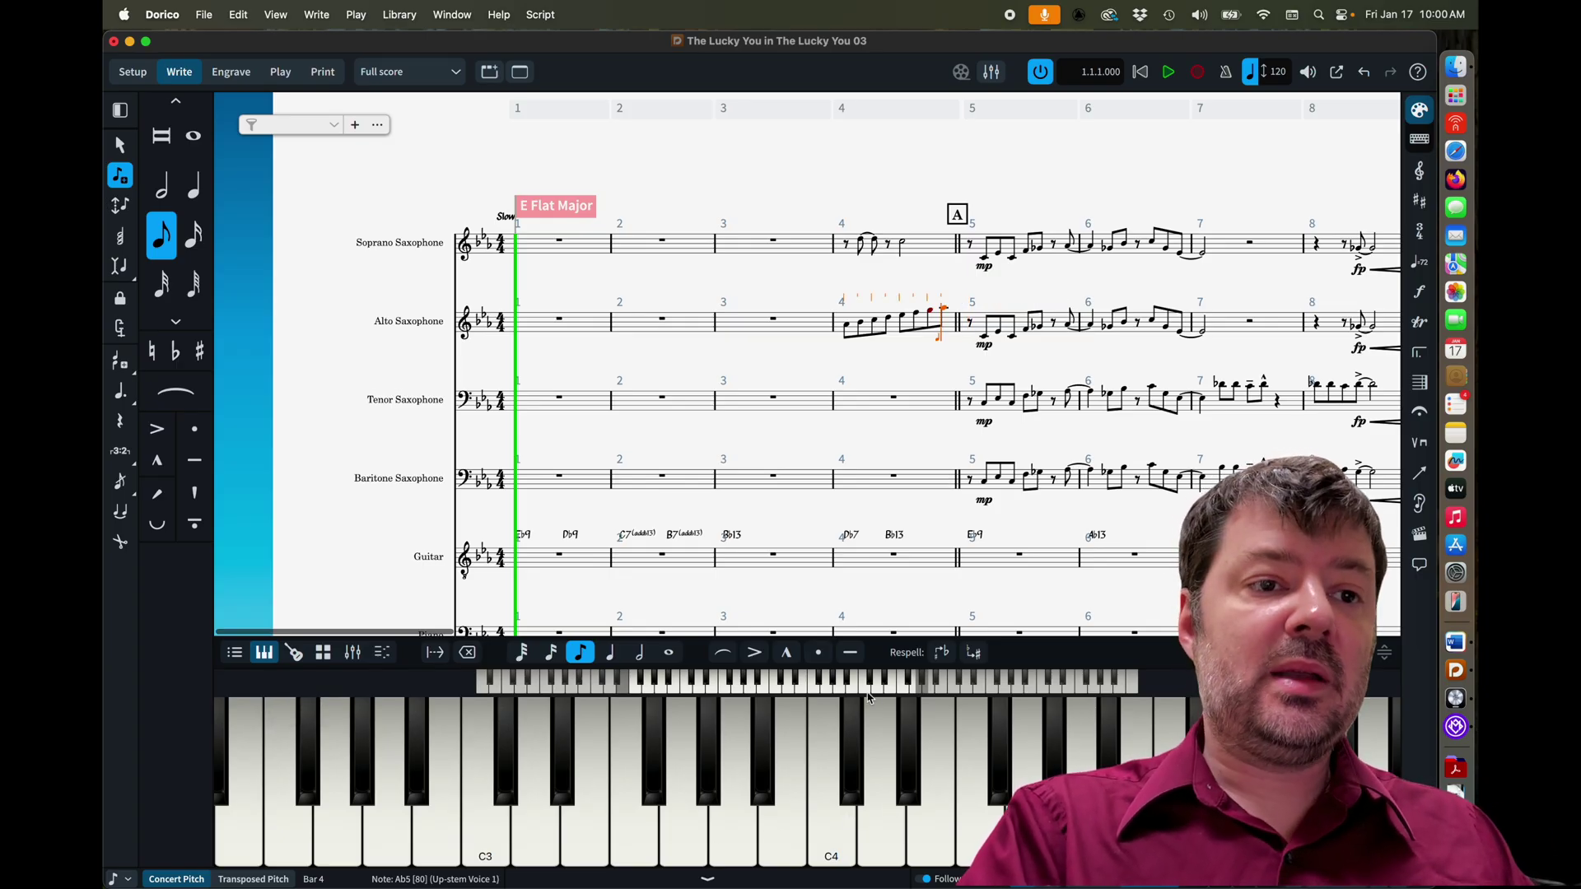
{"action": "left_click", "coordinate": [905, 686]}
{"action": "left_click_drag", "start_coordinate": [905, 688], "coordinate": [915, 687]}
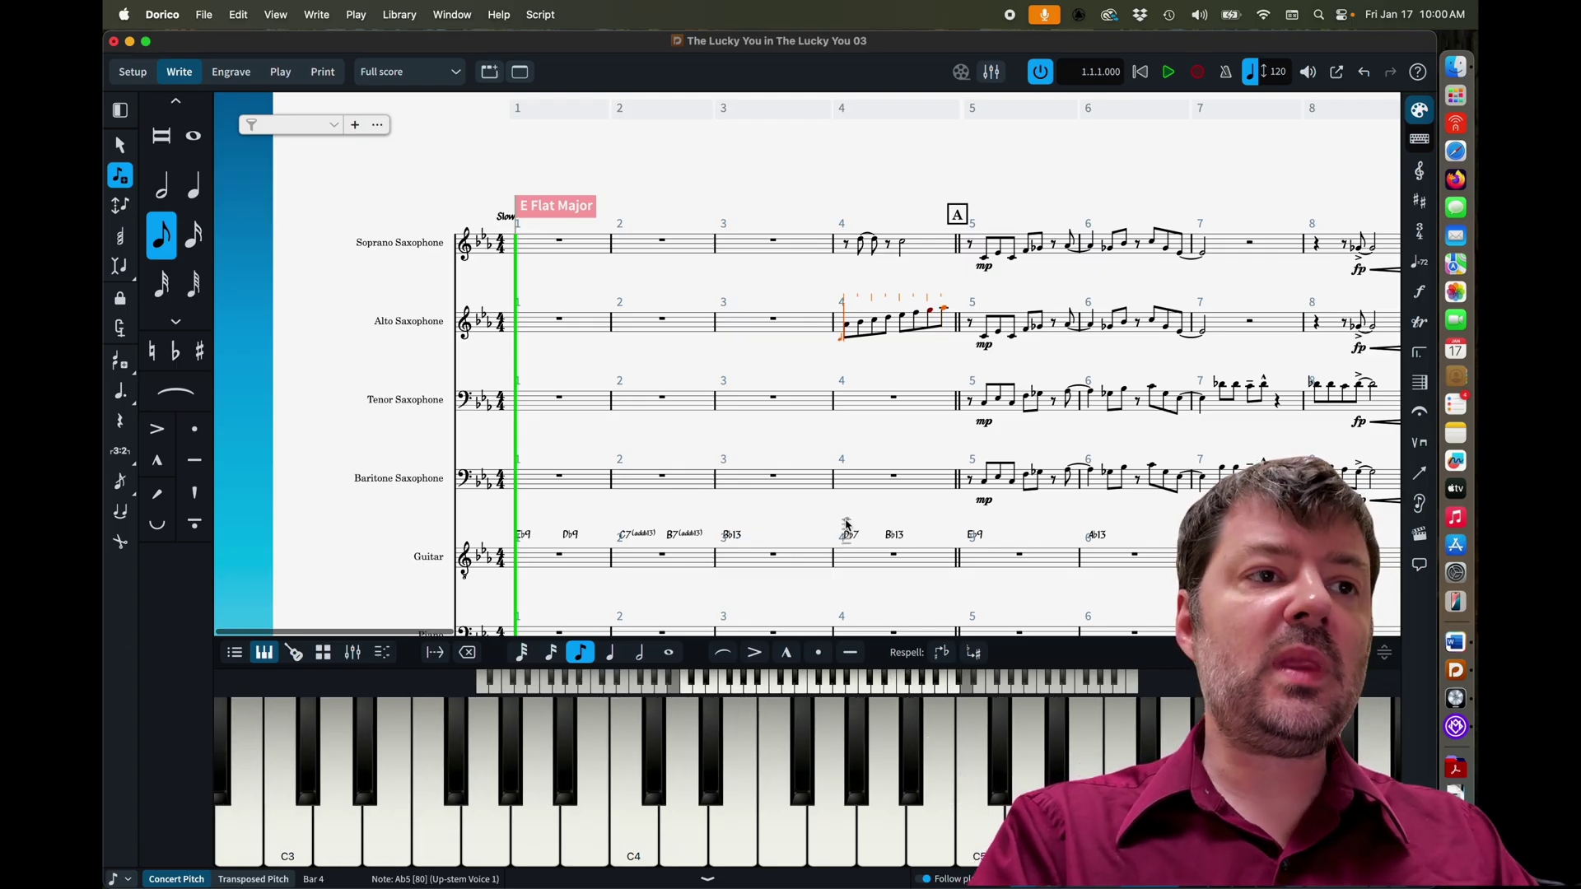
{"action": "key", "text": "super+Left"}
{"action": "key", "text": "super+Left"}
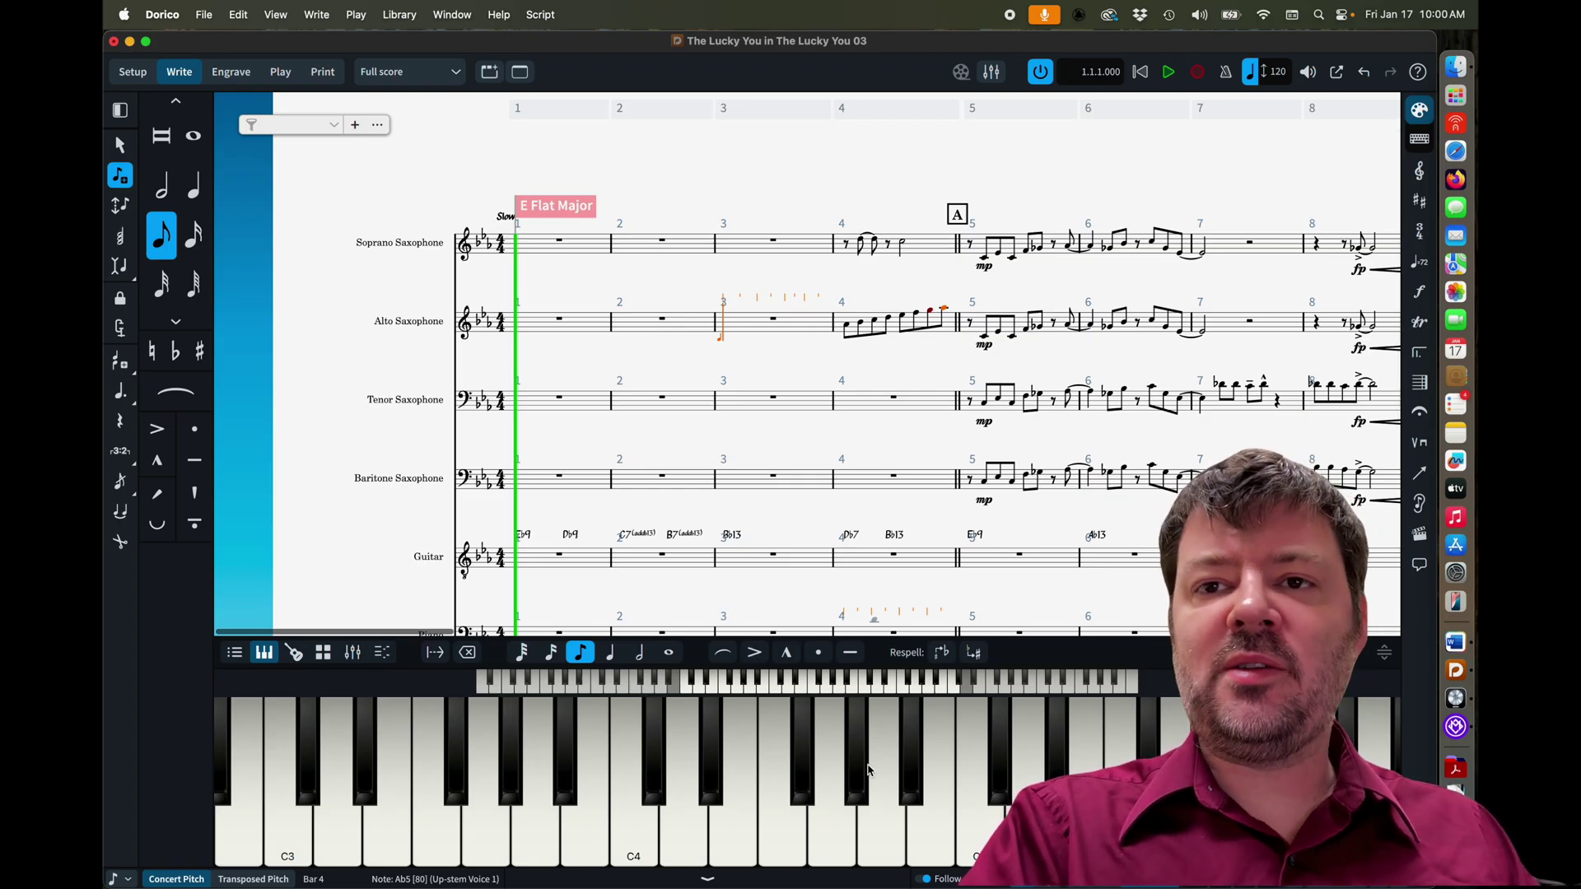
Enter beamed eighth notes G4, A4, Bb4, Cb5 and C5 at the start of alto bar 3
{"action": "left_click", "coordinate": [835, 826]}
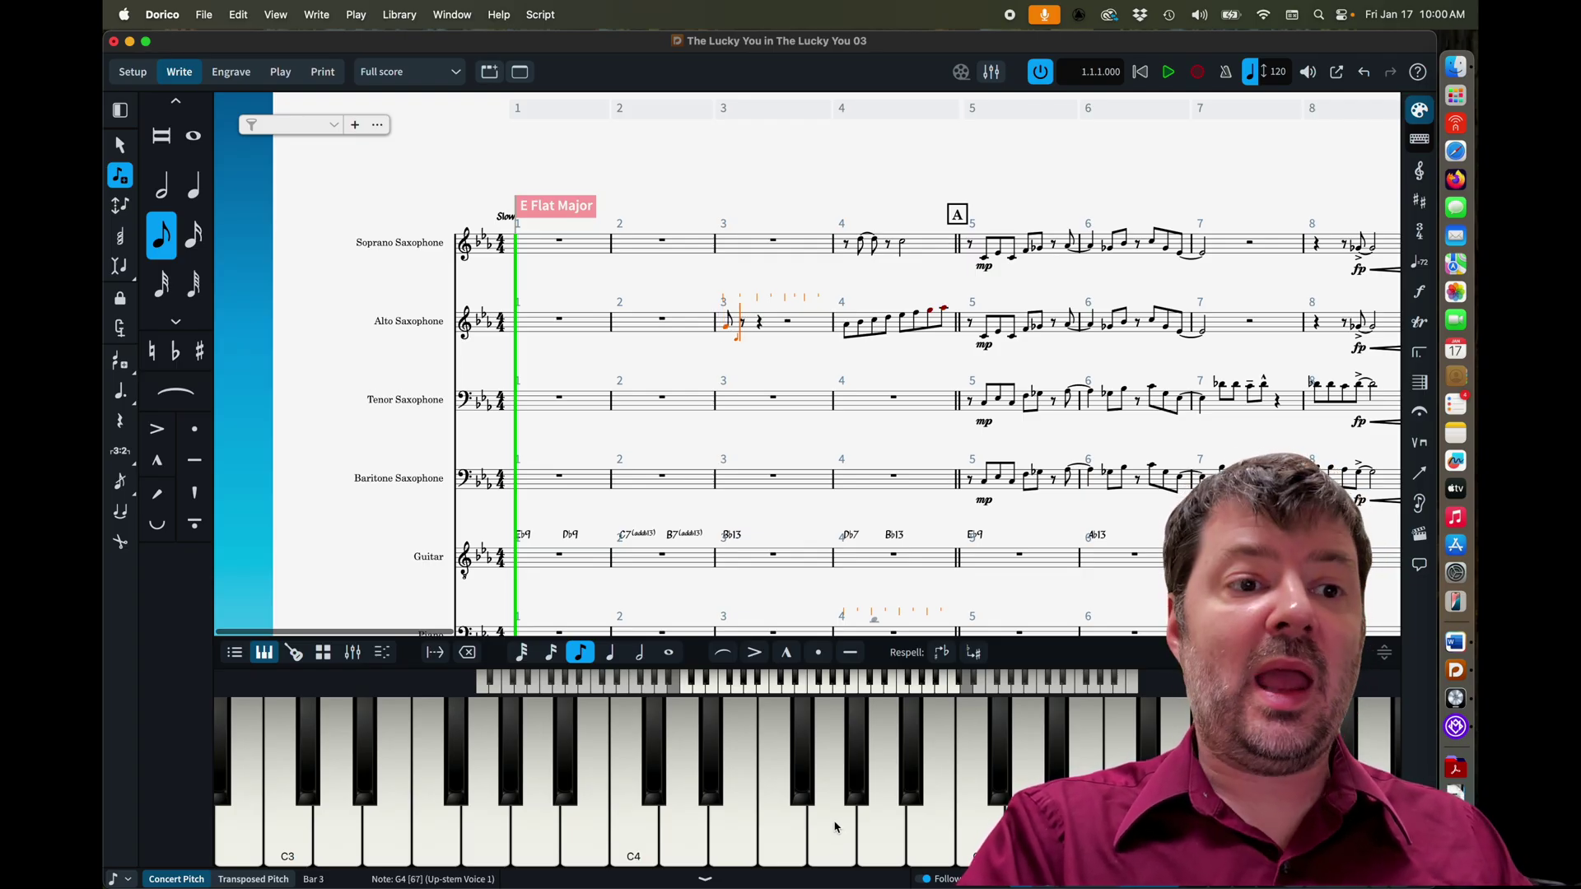
{"action": "left_click", "coordinate": [882, 829]}
{"action": "left_click", "coordinate": [912, 796]}
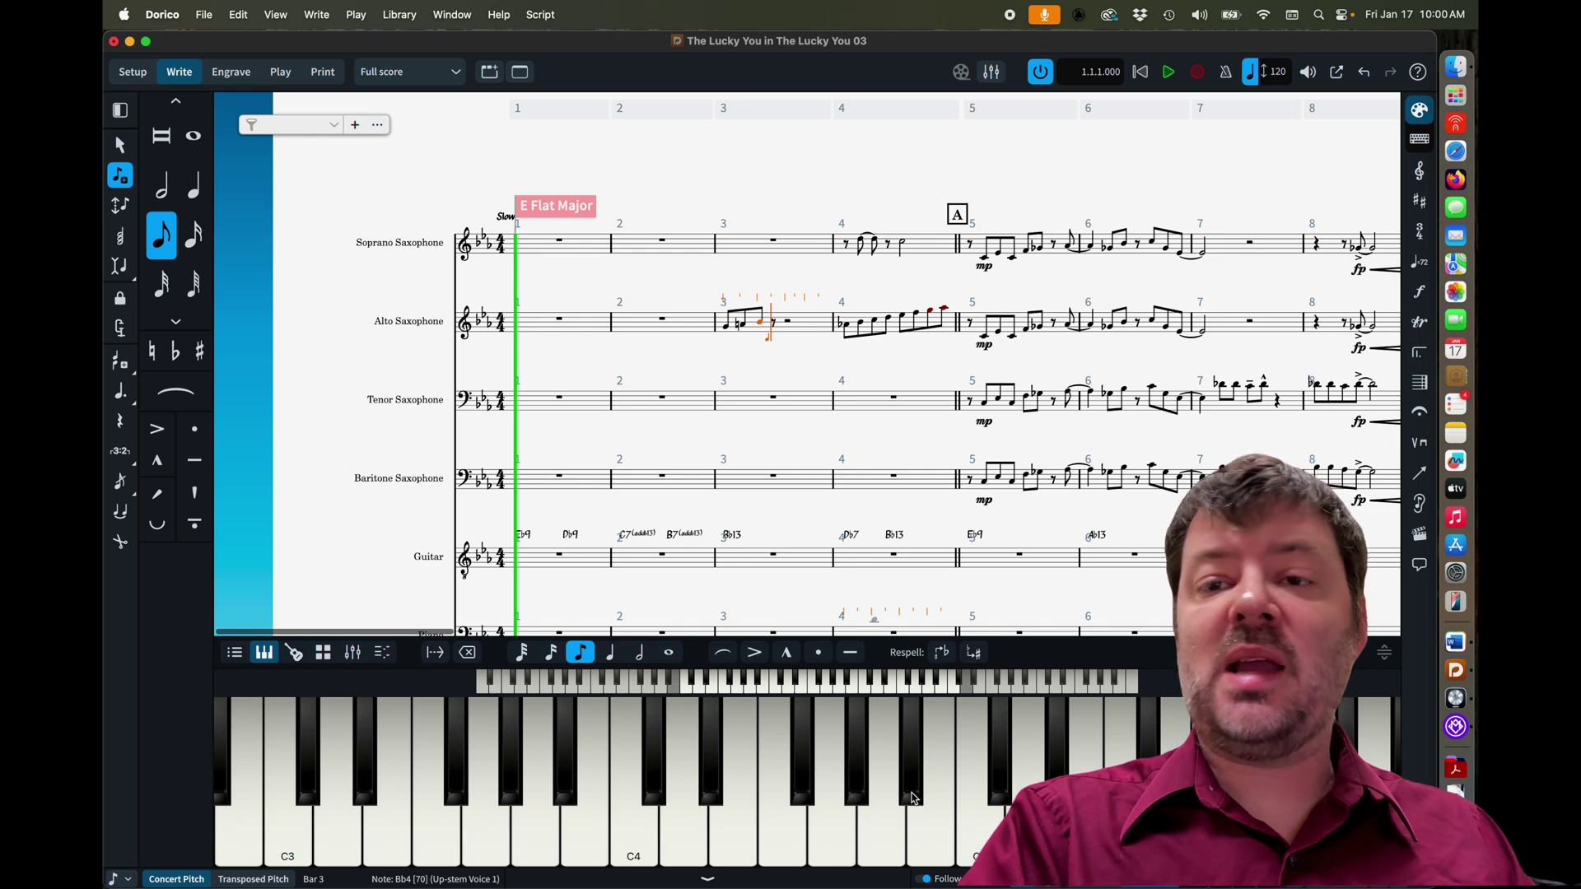
{"action": "left_click", "coordinate": [933, 827]}
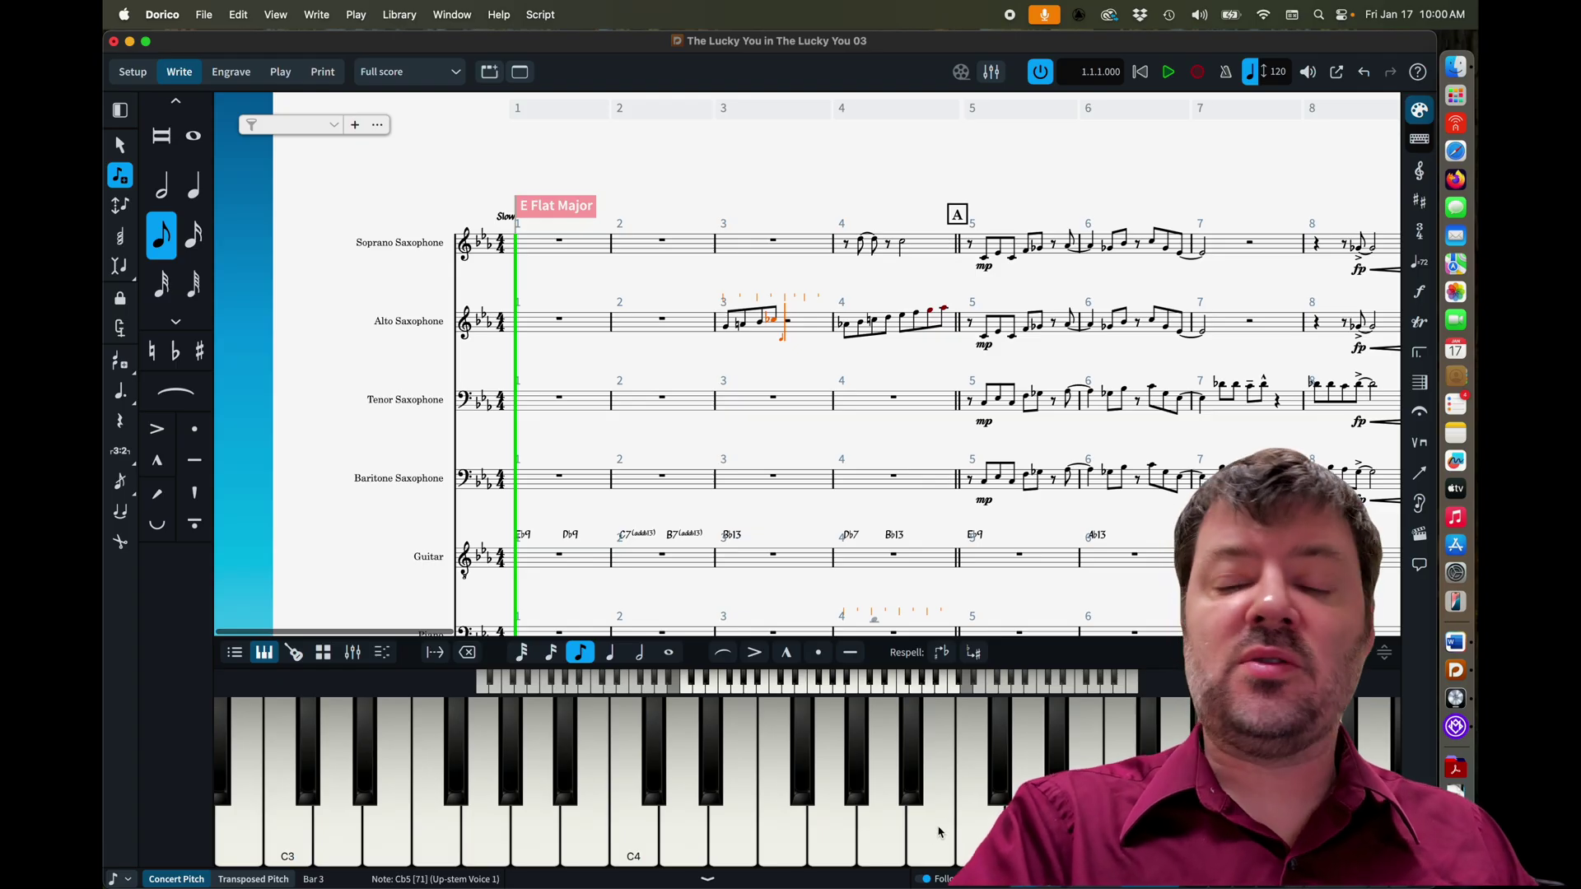
{"action": "left_click", "coordinate": [973, 836]}
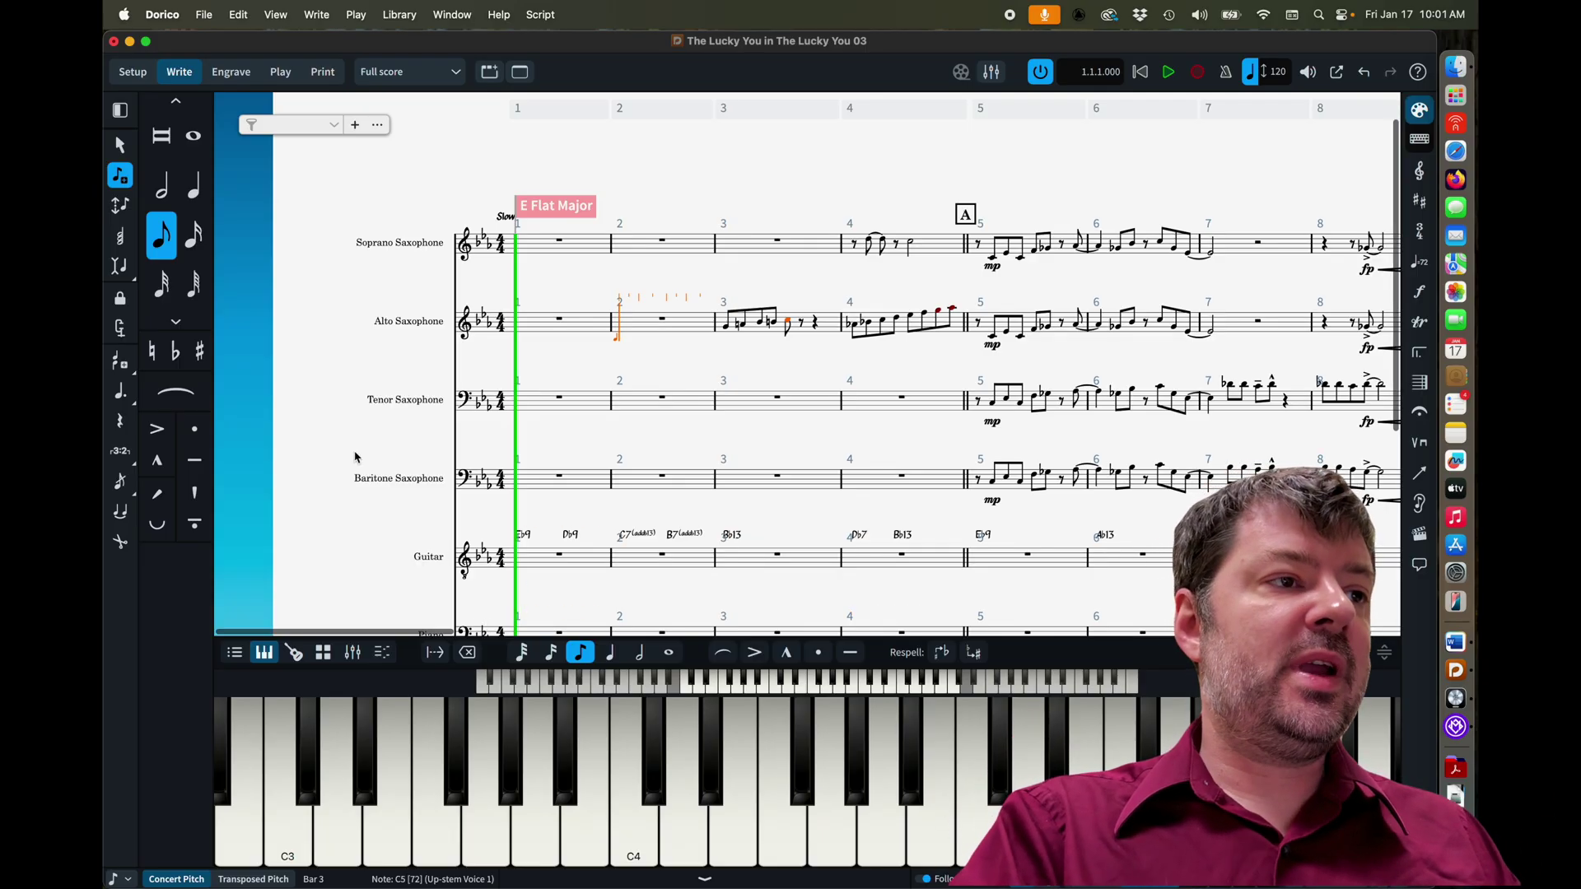
With chord entry on, stack D4, F4, G4 and Bb4 as an eighth-note chord in alto bar 2
{"action": "left_click", "coordinate": [120, 241]}
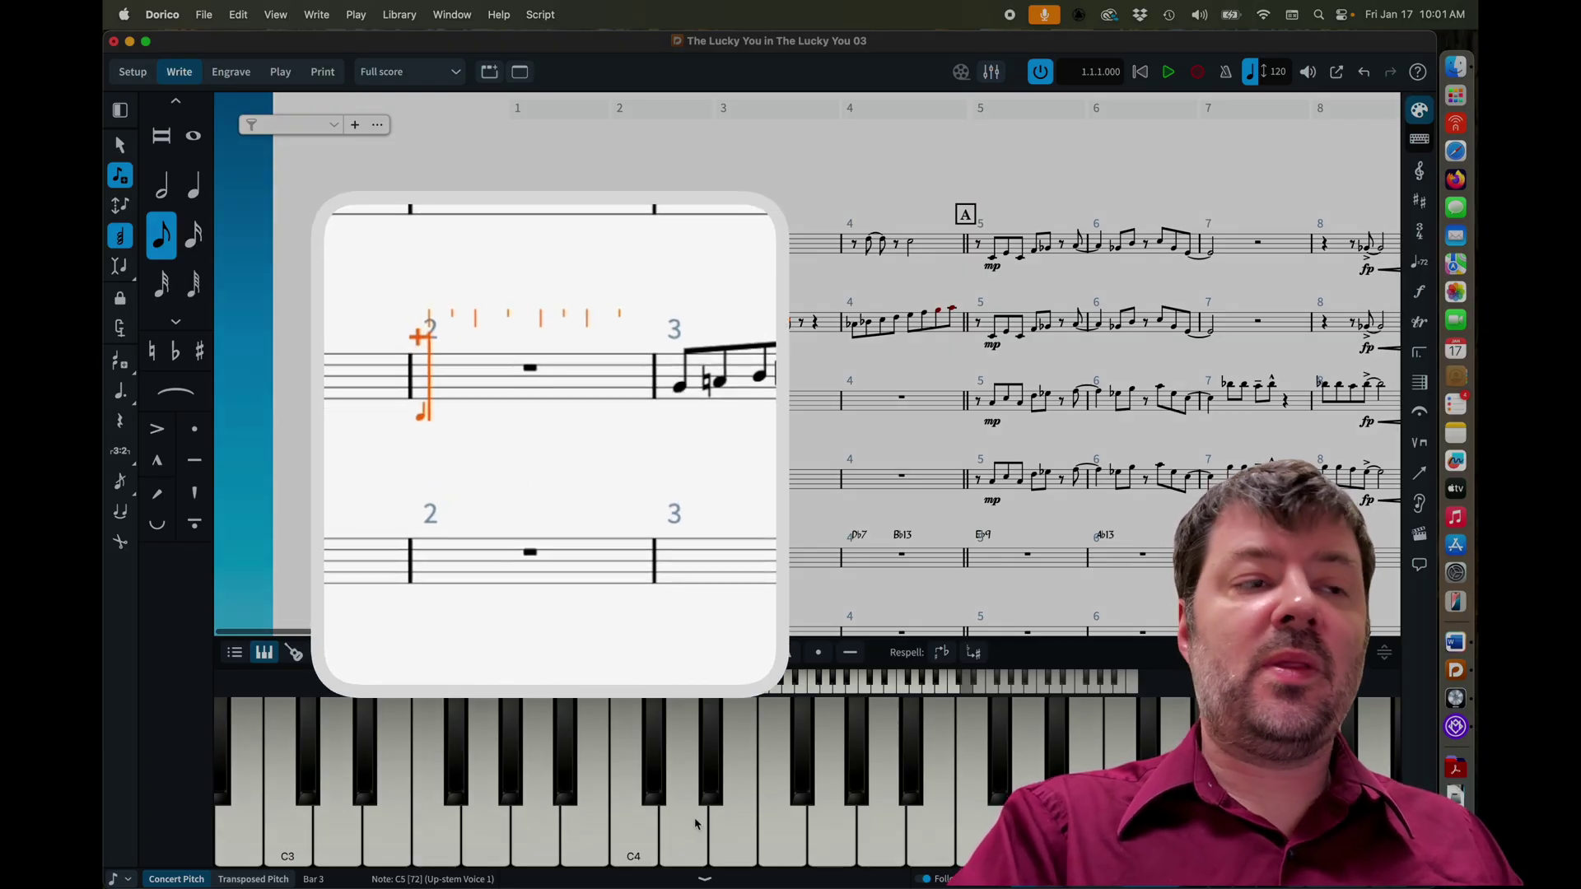
{"action": "left_click", "coordinate": [695, 823]}
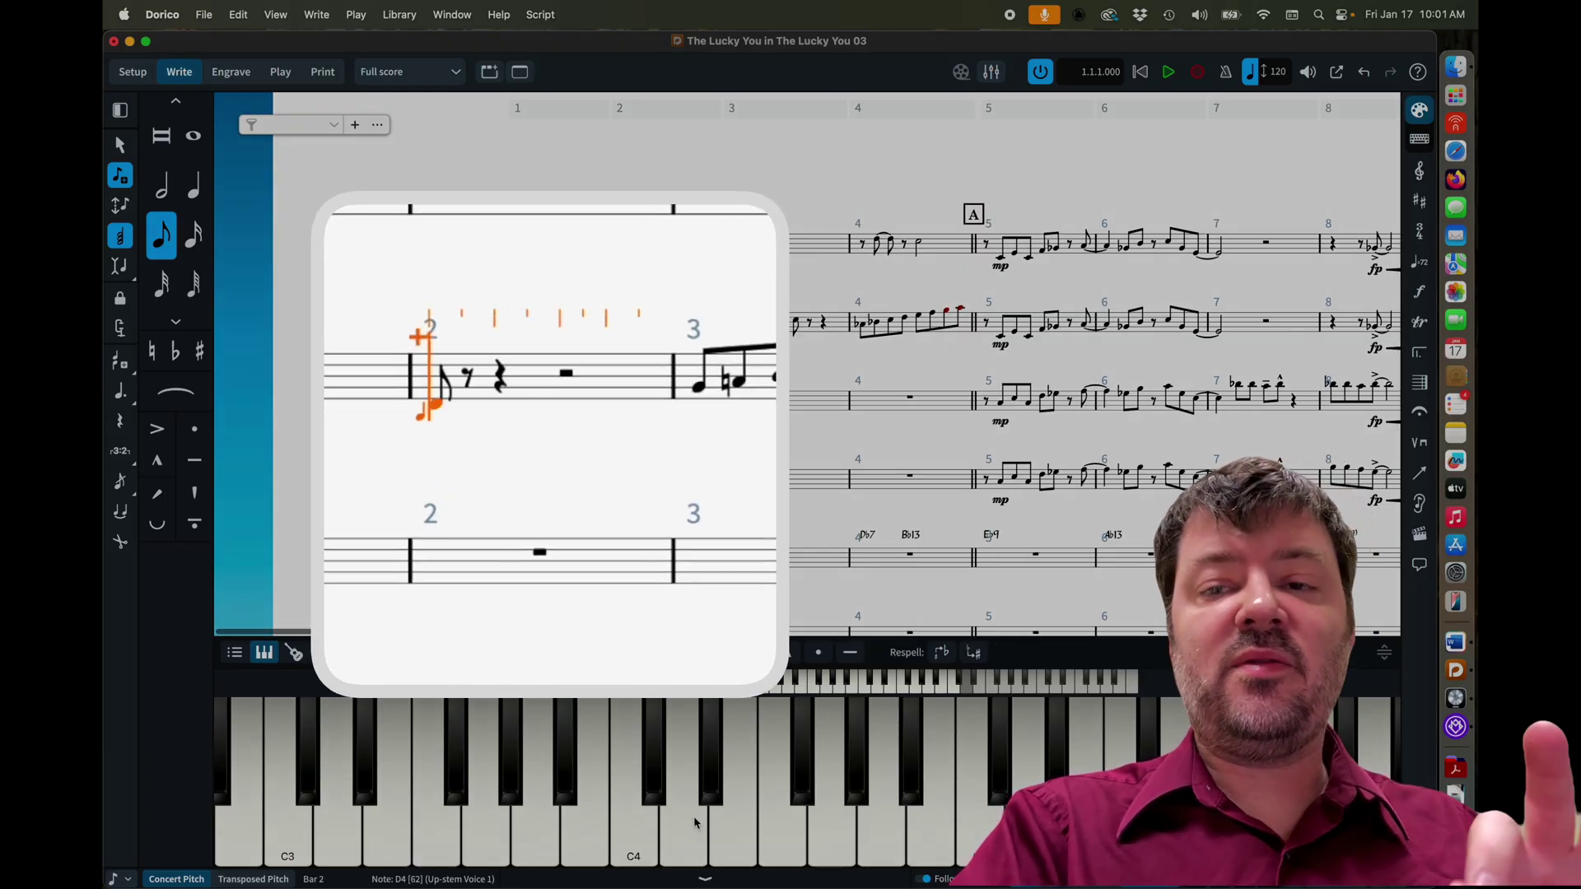
{"action": "left_click", "coordinate": [778, 839]}
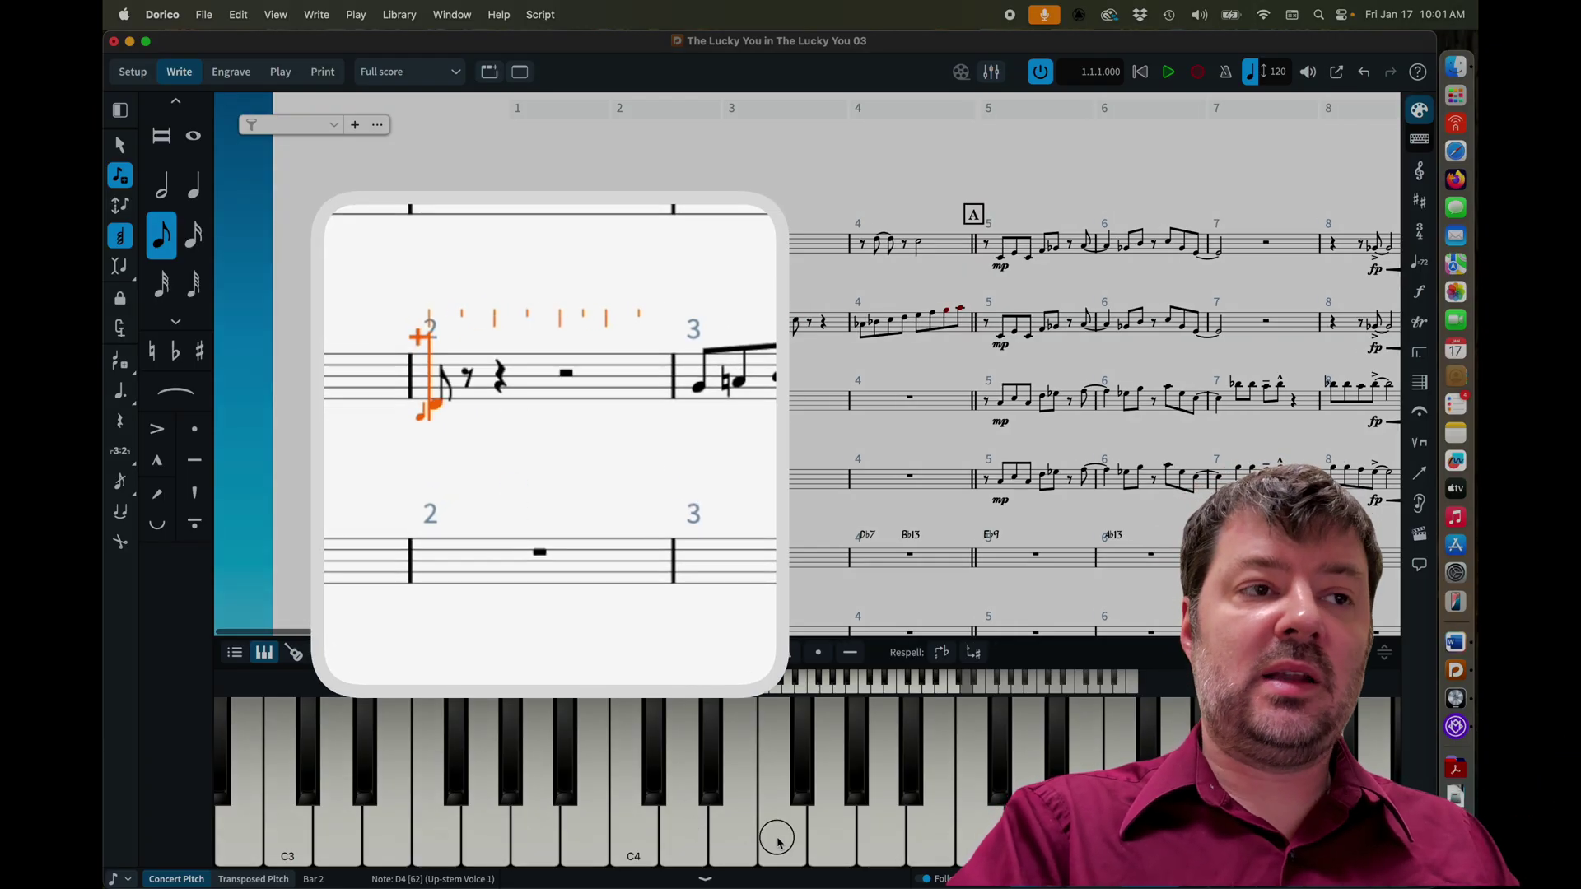
{"action": "left_click", "coordinate": [823, 848]}
{"action": "left_click", "coordinate": [907, 781]}
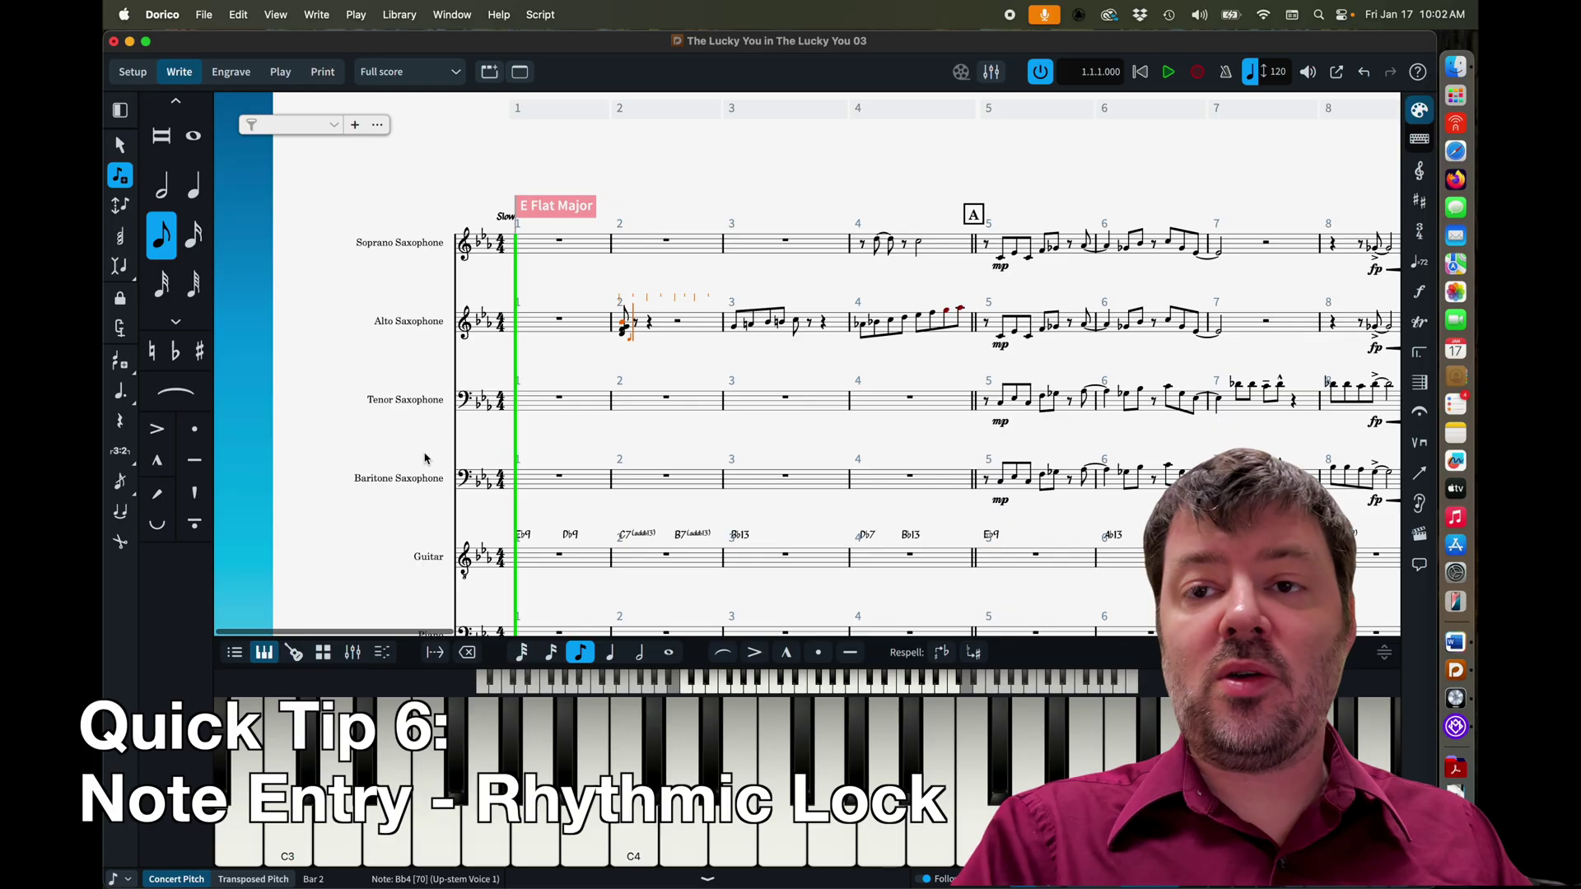
With existing rhythms locked, re-pitch alto bar 3's eighth notes, starting with A4 and D4
{"action": "key", "text": "Right"}
{"action": "key", "text": "Right"}
{"action": "key", "text": "Right"}
{"action": "key", "text": "Right"}
{"action": "key", "text": "Right"}
{"action": "key", "text": "Right"}
{"action": "key", "text": "Right"}
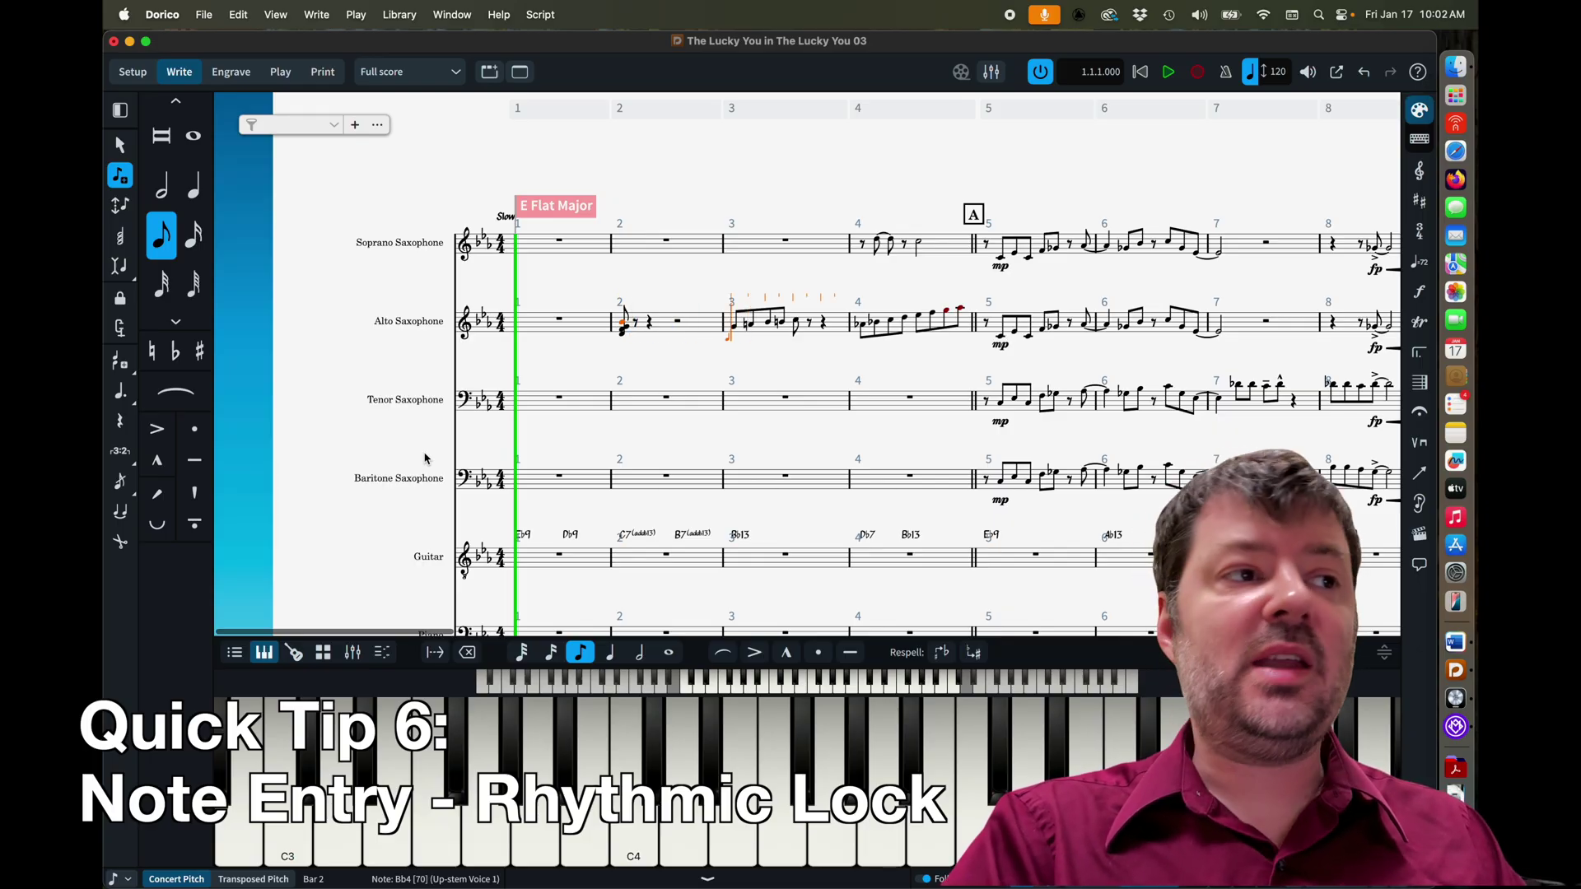
{"action": "left_click", "coordinate": [121, 301]}
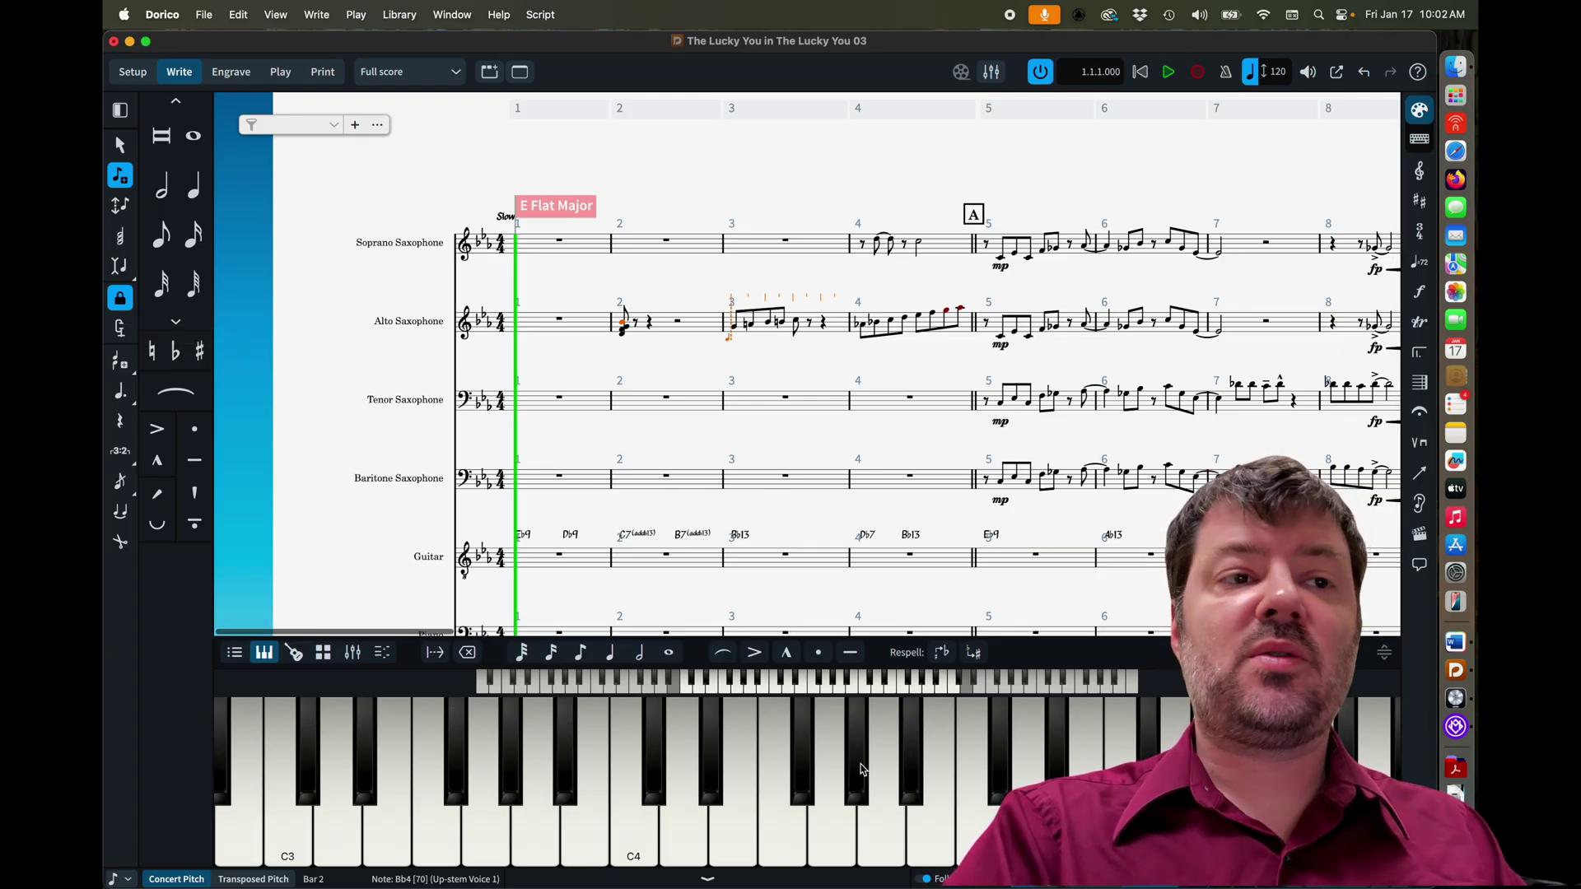
{"action": "left_click", "coordinate": [888, 807]}
{"action": "left_click", "coordinate": [696, 838]}
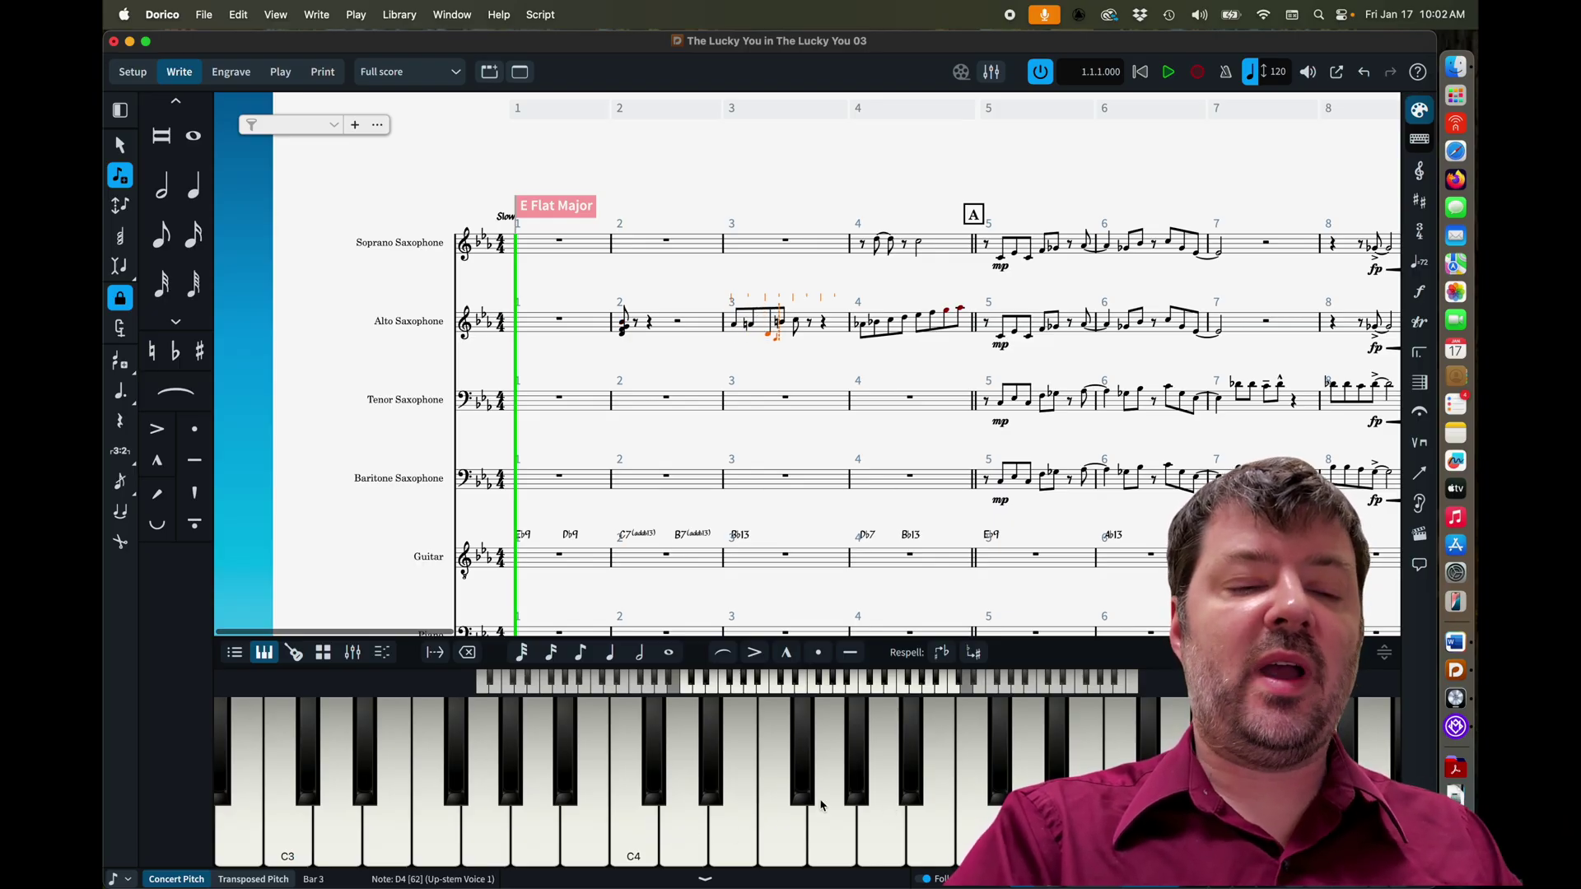
{"action": "left_click", "coordinate": [911, 786]}
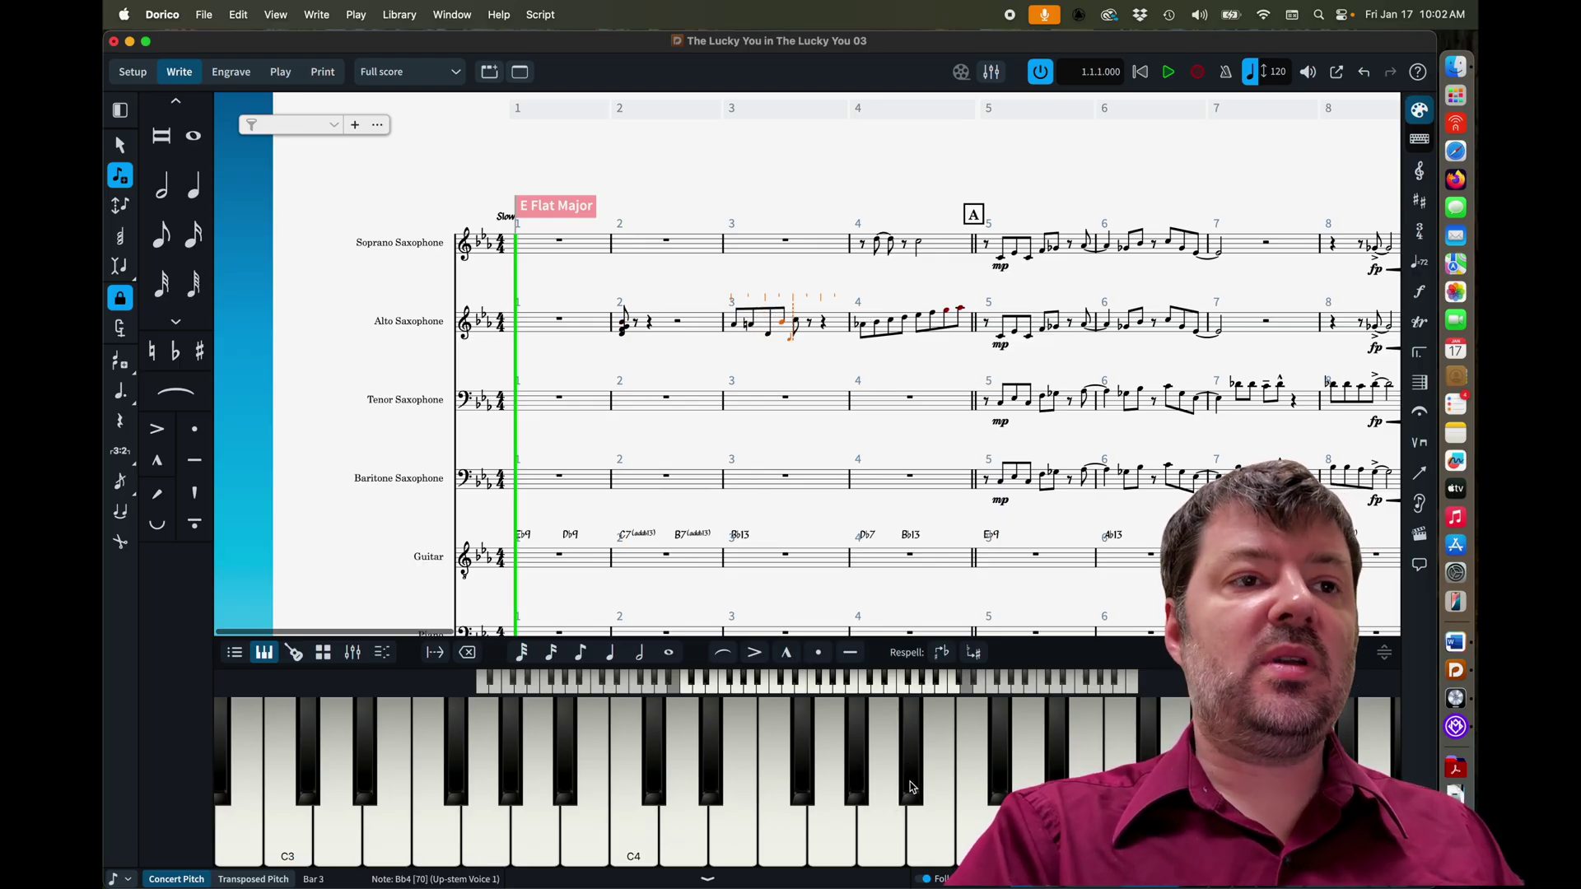
{"action": "left_click", "coordinate": [986, 803]}
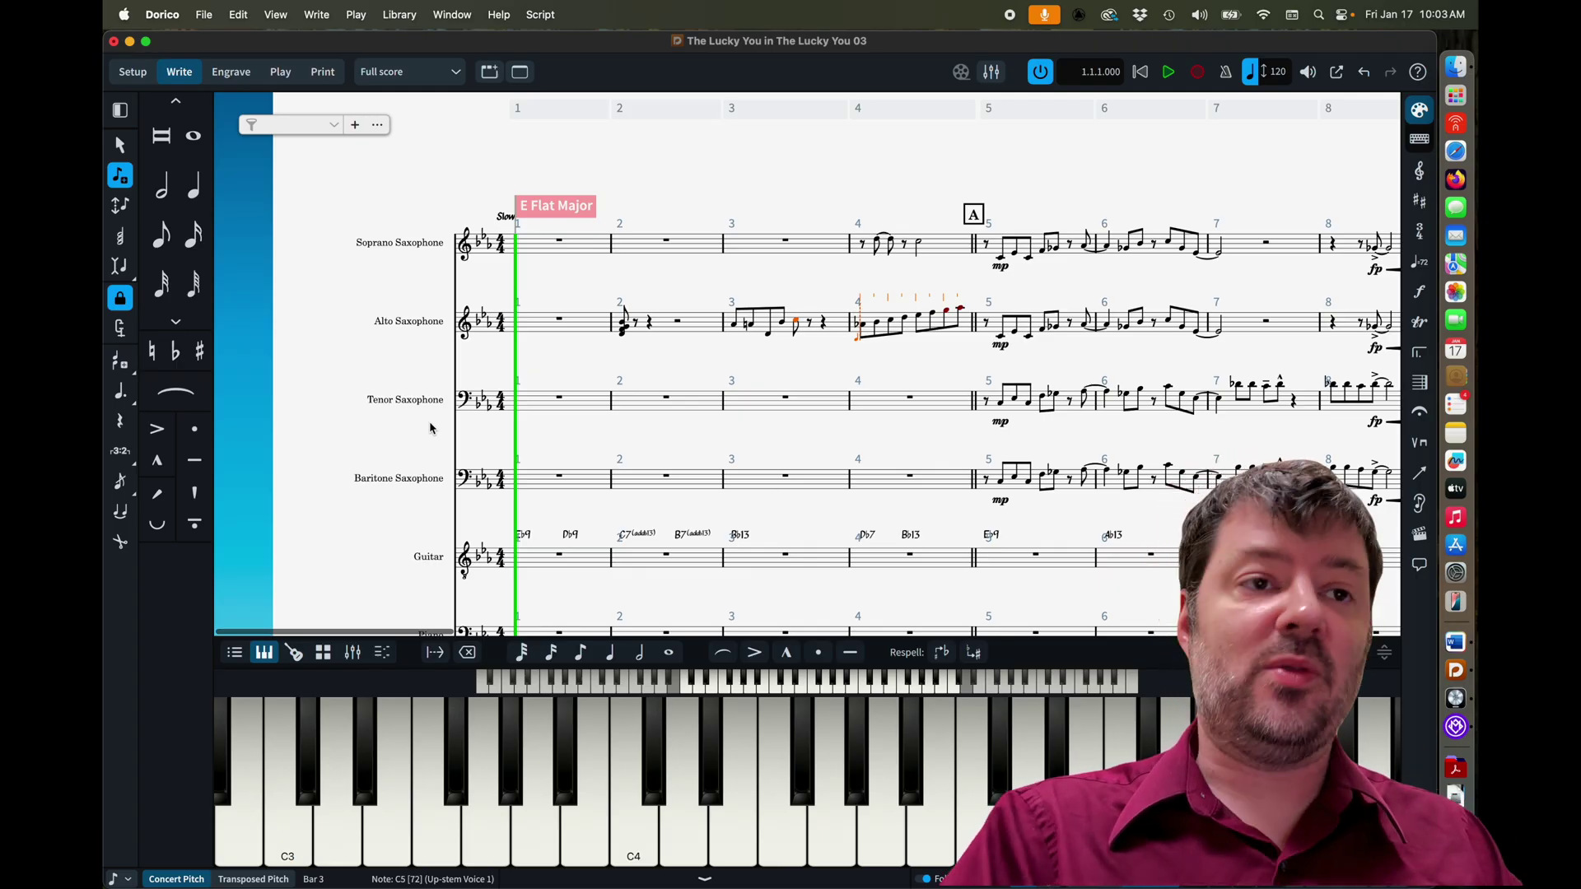
Return to bar 2 spanning soprano and alto, turn off forced durations, and remove the alto's chord
{"action": "key", "text": "Left"}
{"action": "key", "text": "Left"}
{"action": "key", "text": "Left"}
{"action": "key", "text": "Left"}
{"action": "key", "text": "Left"}
{"action": "key", "text": "Left"}
{"action": "key", "text": "Left"}
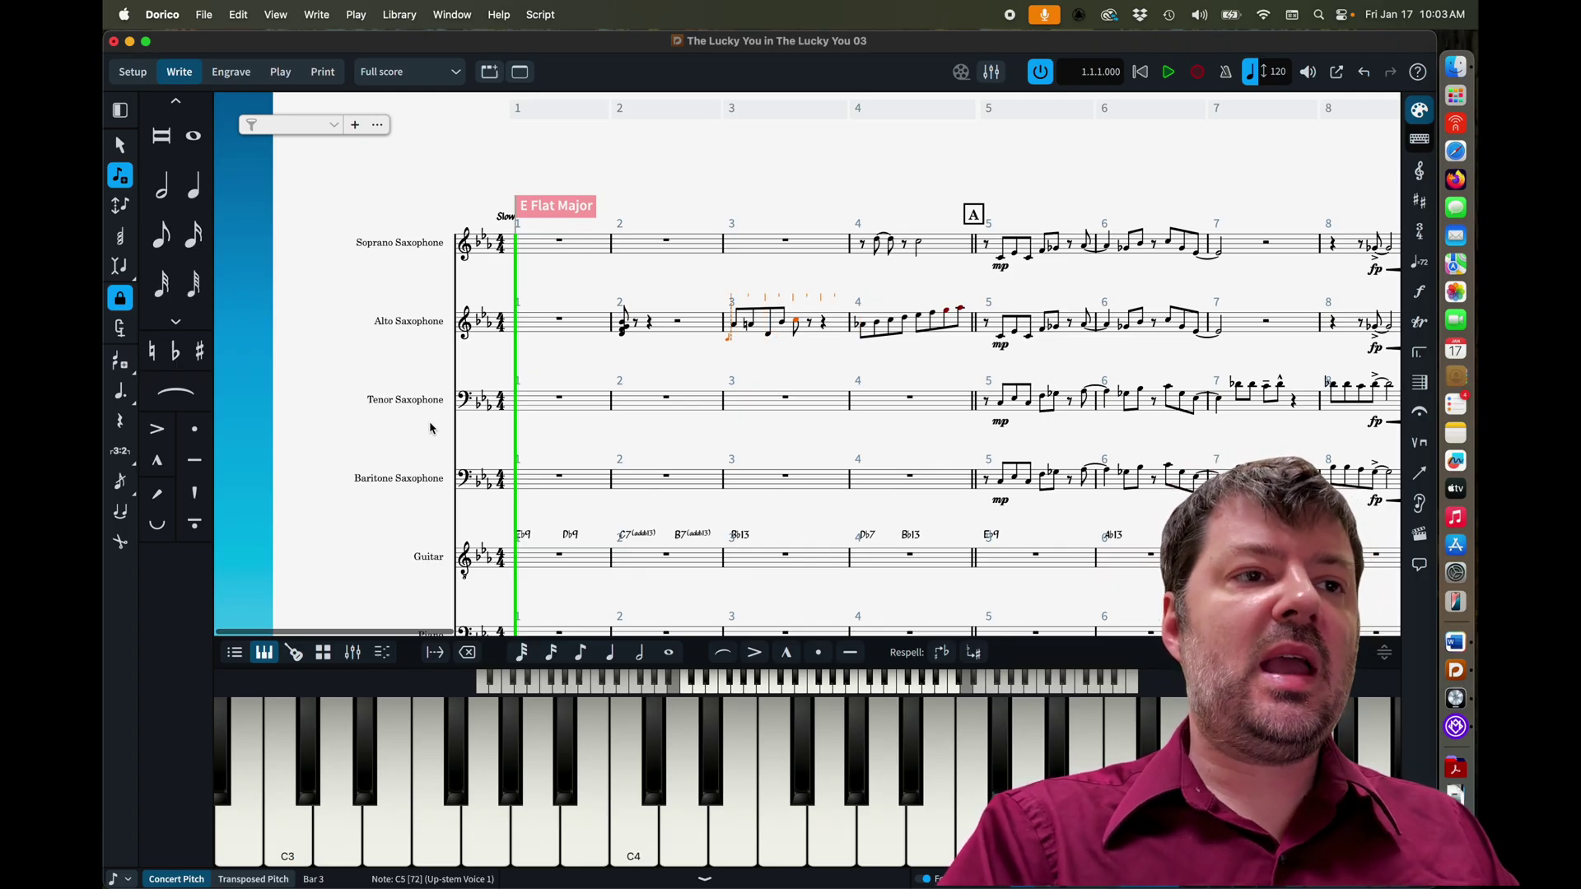
{"action": "key", "text": "Left"}
{"action": "key", "text": "Left"}
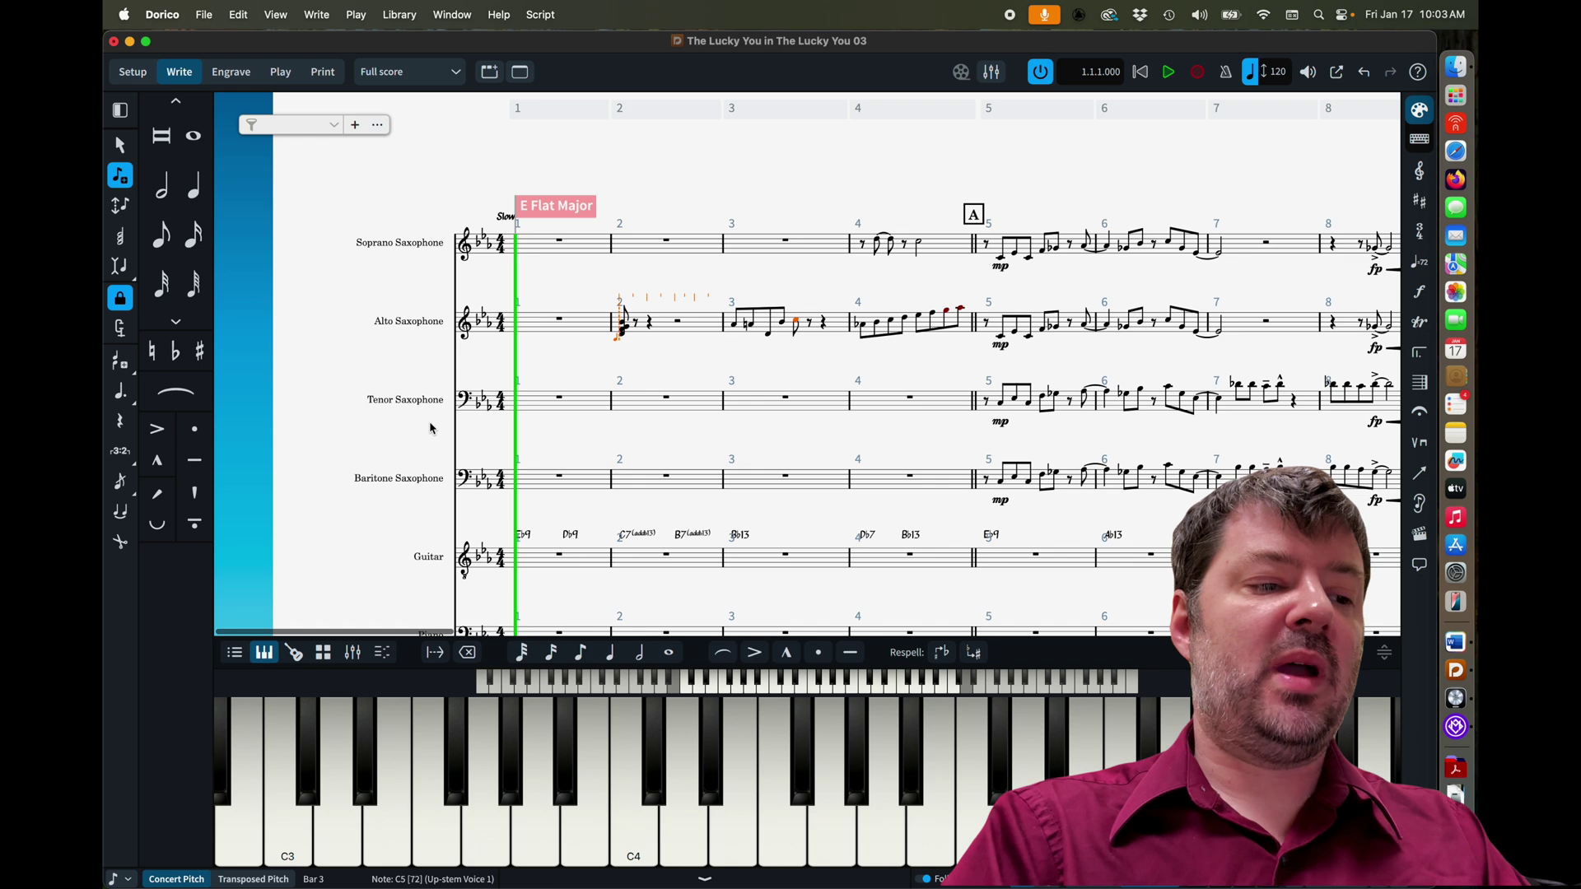
{"action": "key", "text": "shift+Up"}
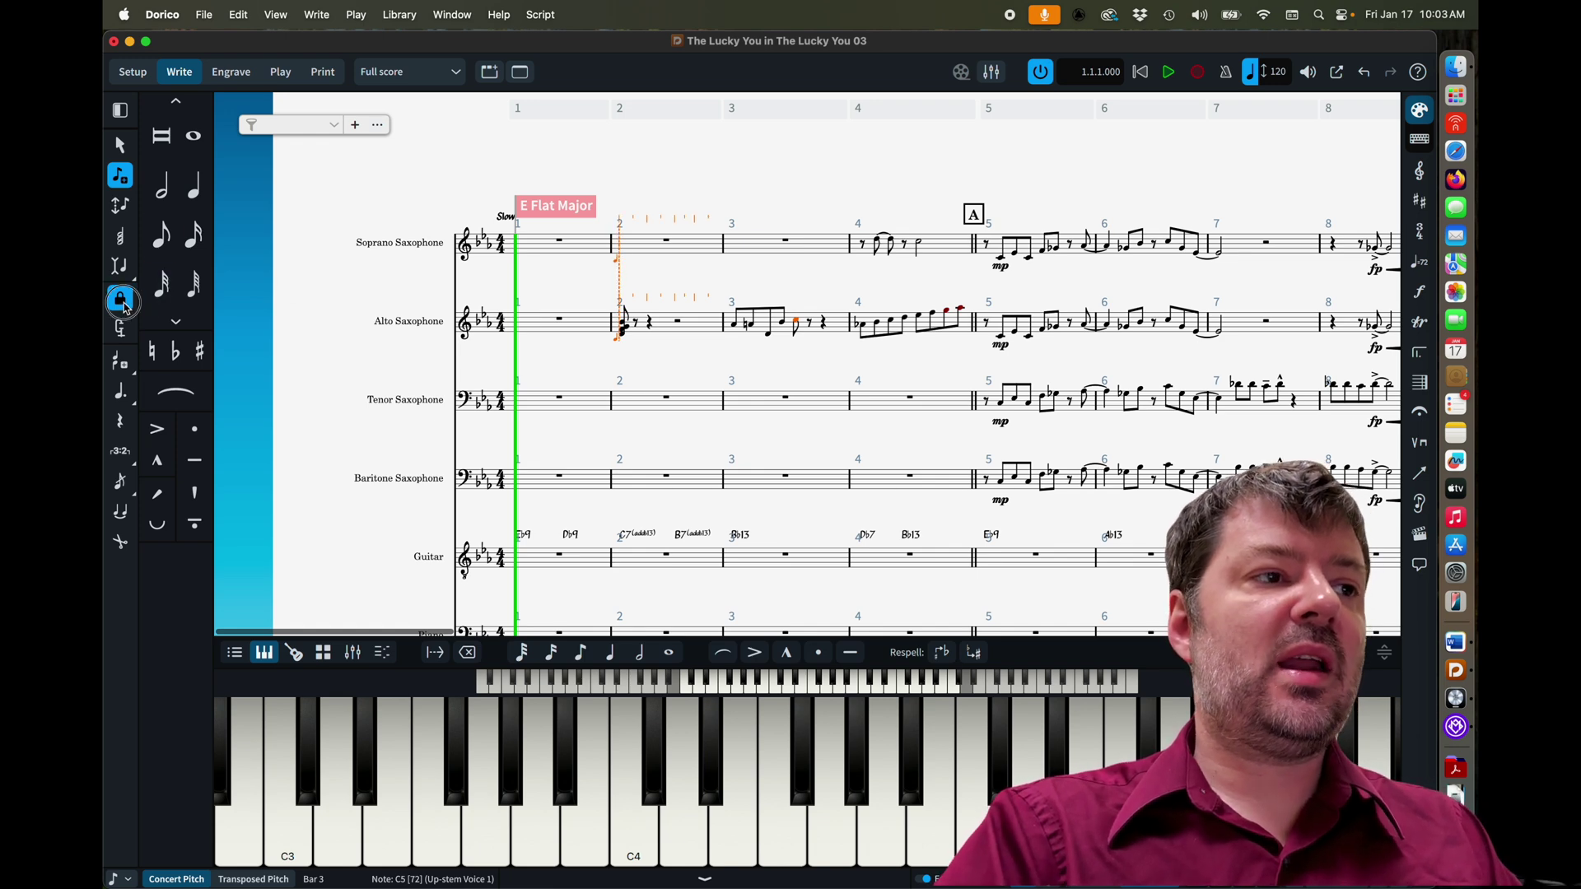
{"action": "key", "text": "o"}
{"action": "key", "text": "6"}
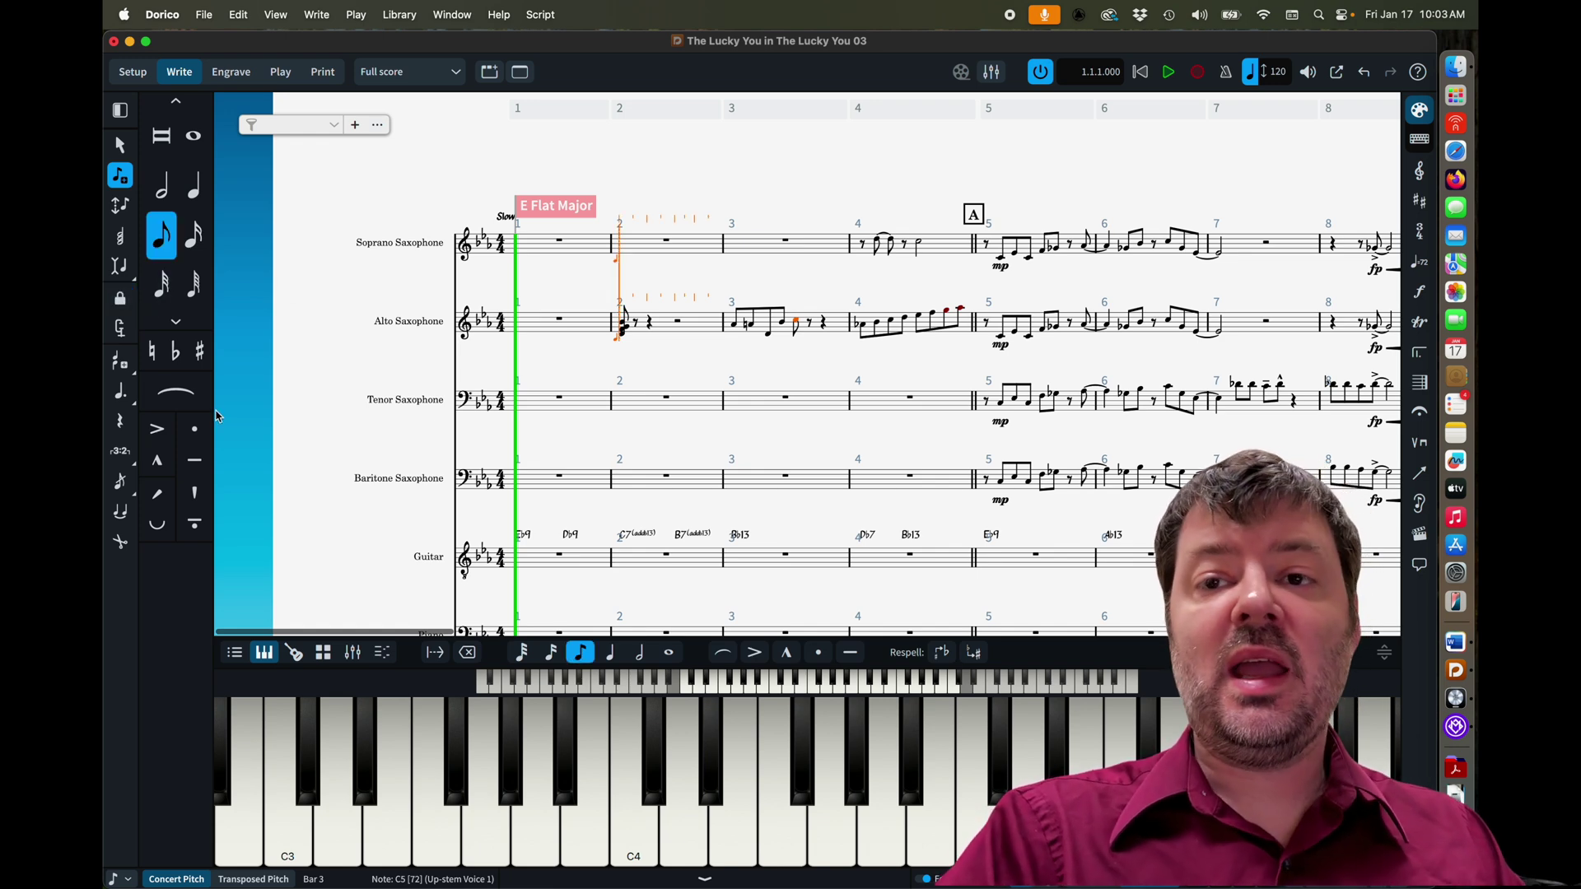
{"action": "key", "text": "cmd+z"}
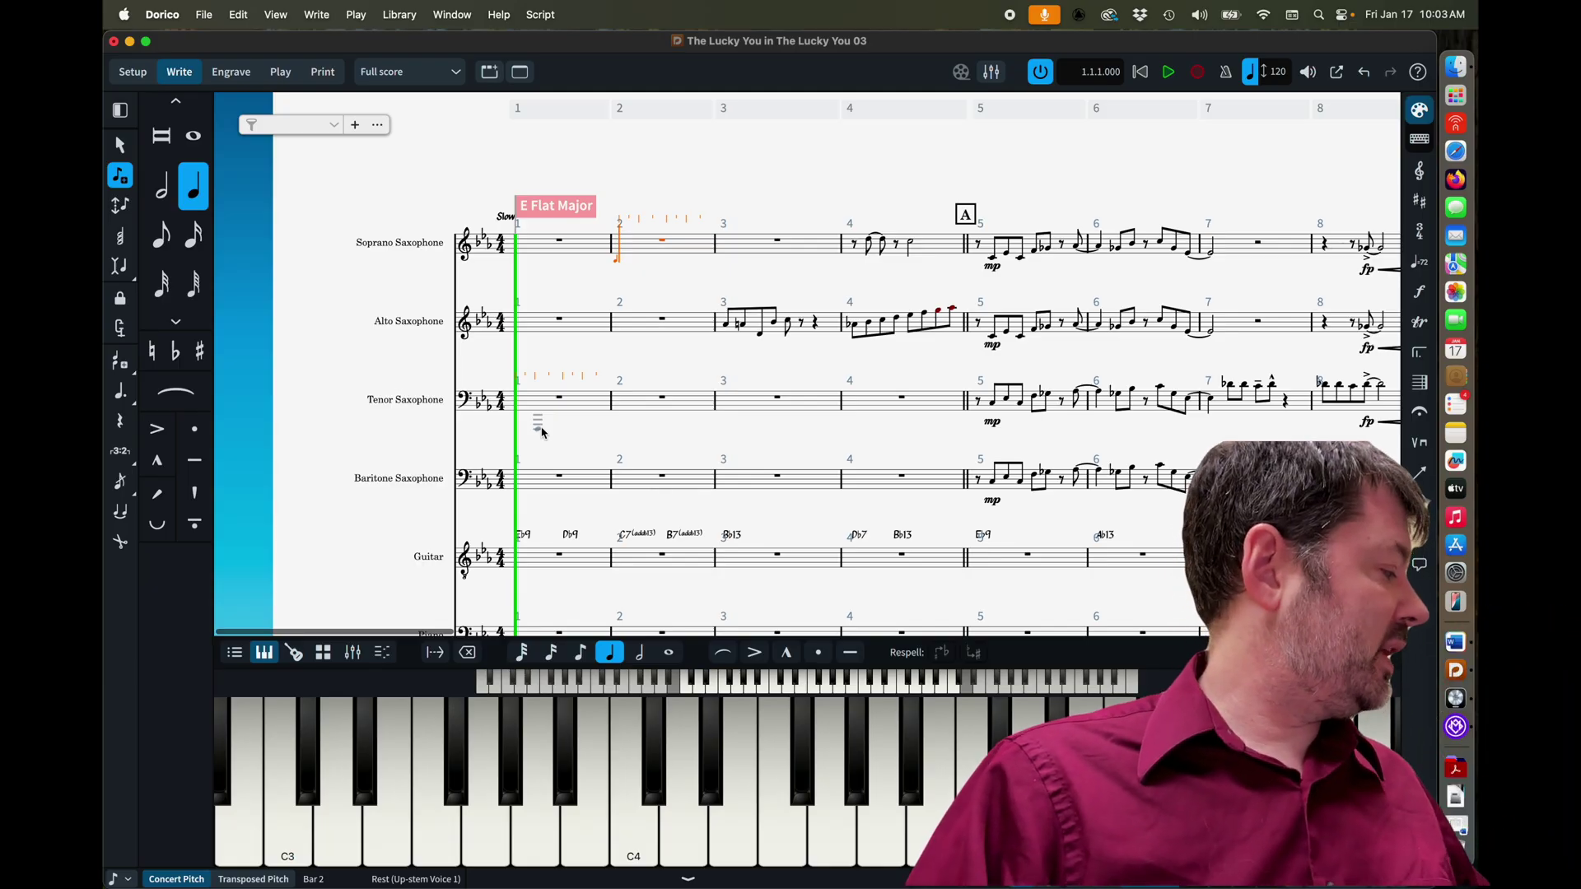
Enter a G minor chord (G4, Bb4, D5) in soprano bar 2 and leave note input
{"action": "key", "text": "g"}
{"action": "key", "text": "b"}
{"action": "key", "text": "d"}
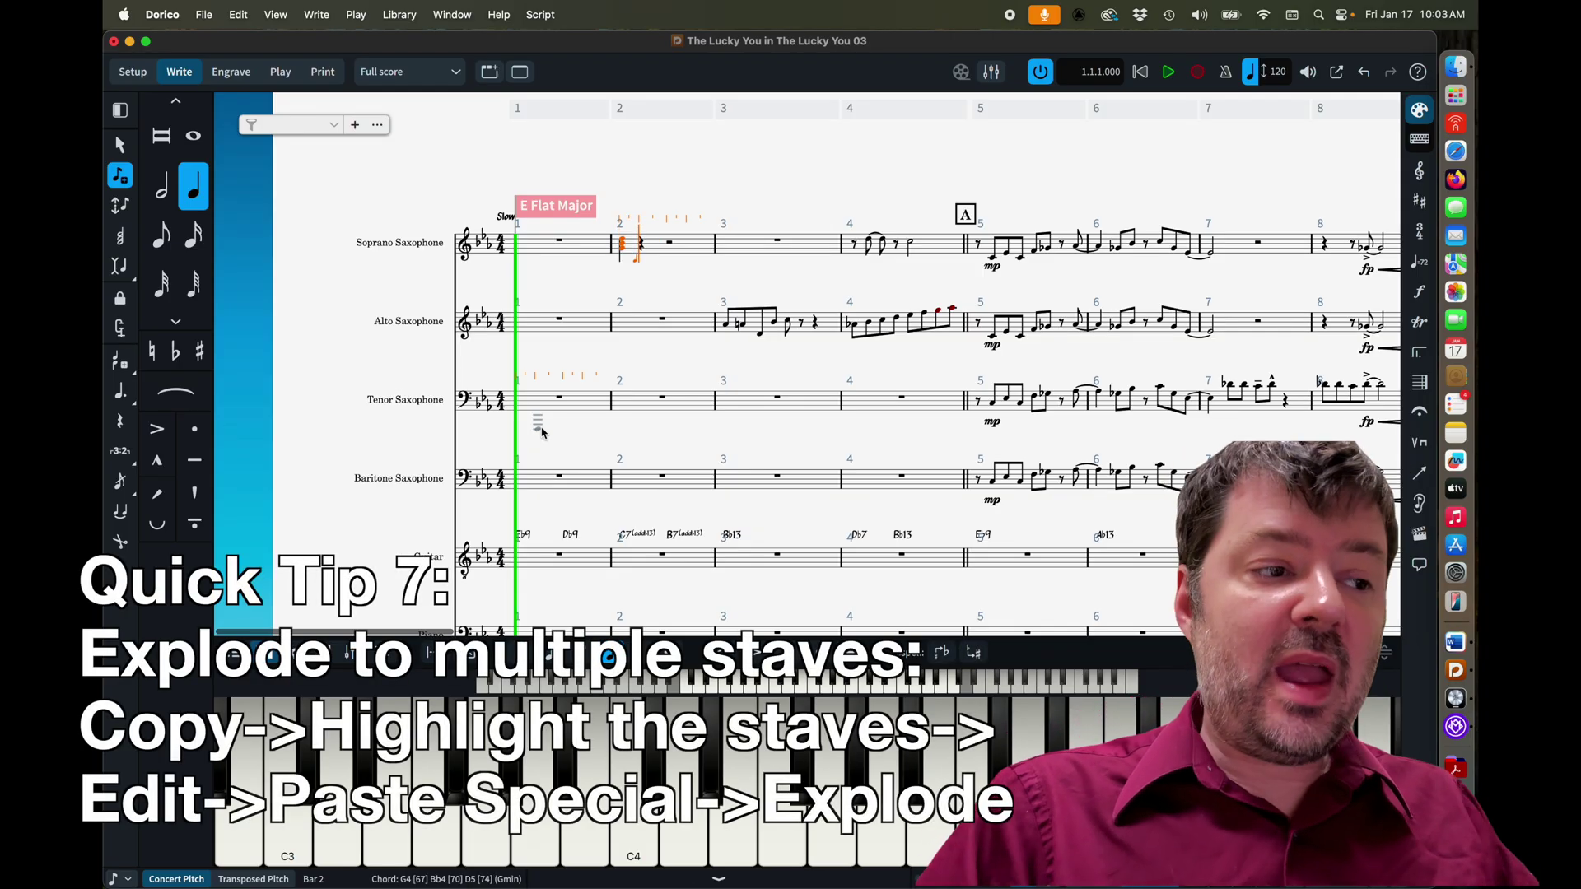
{"action": "key", "text": "Escape"}
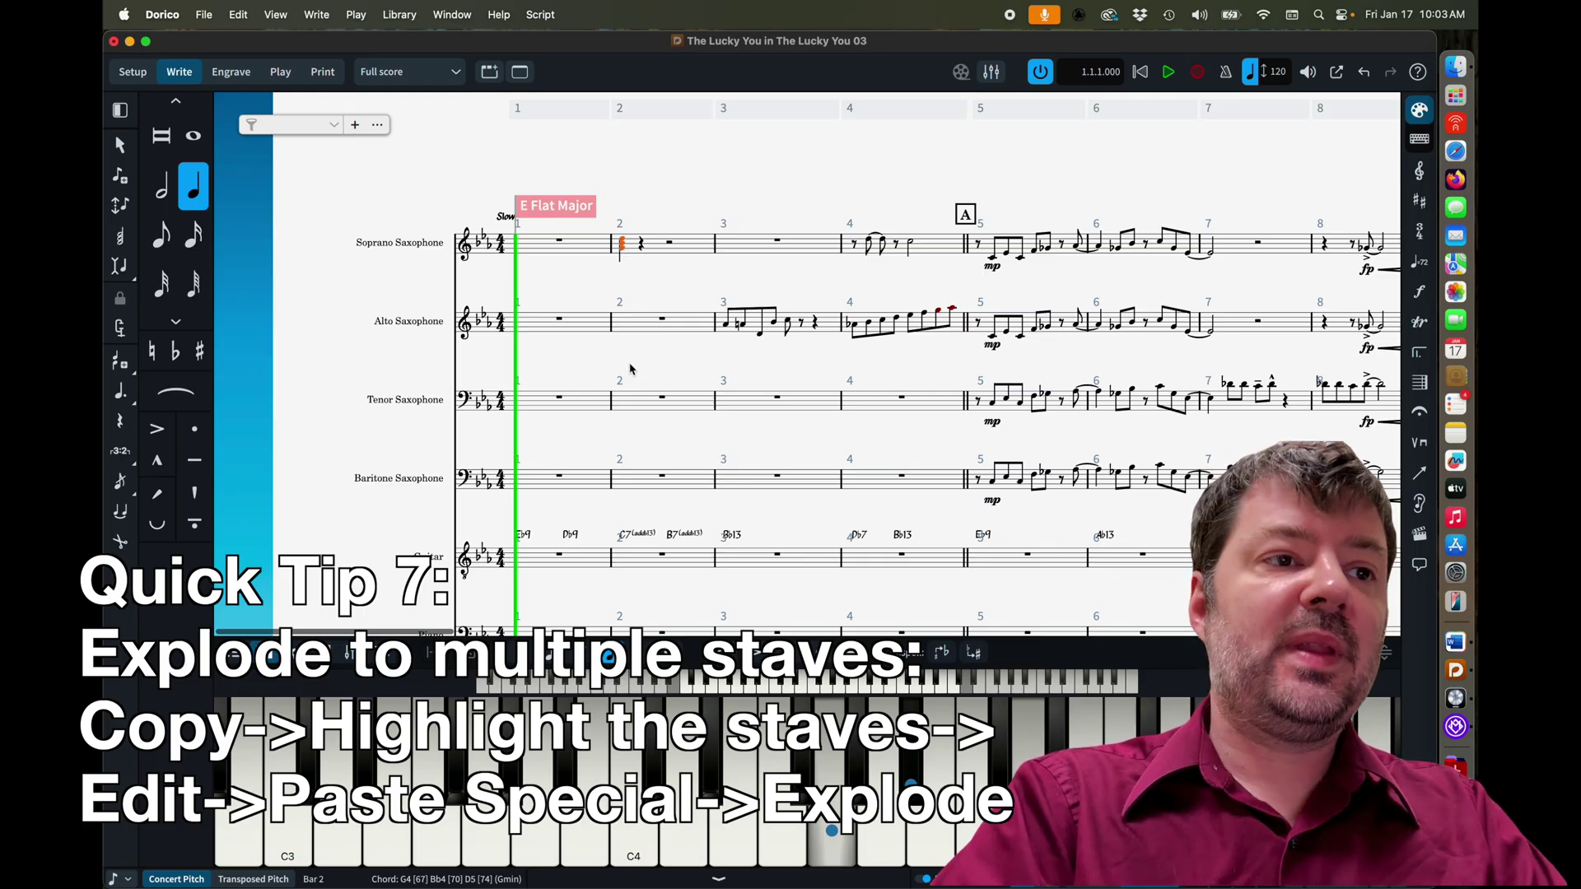
Select bar 2 across soprano, alto and tenor and apply Paste Special > Explode
{"action": "left_click", "coordinate": [632, 405], "text": "shift"}
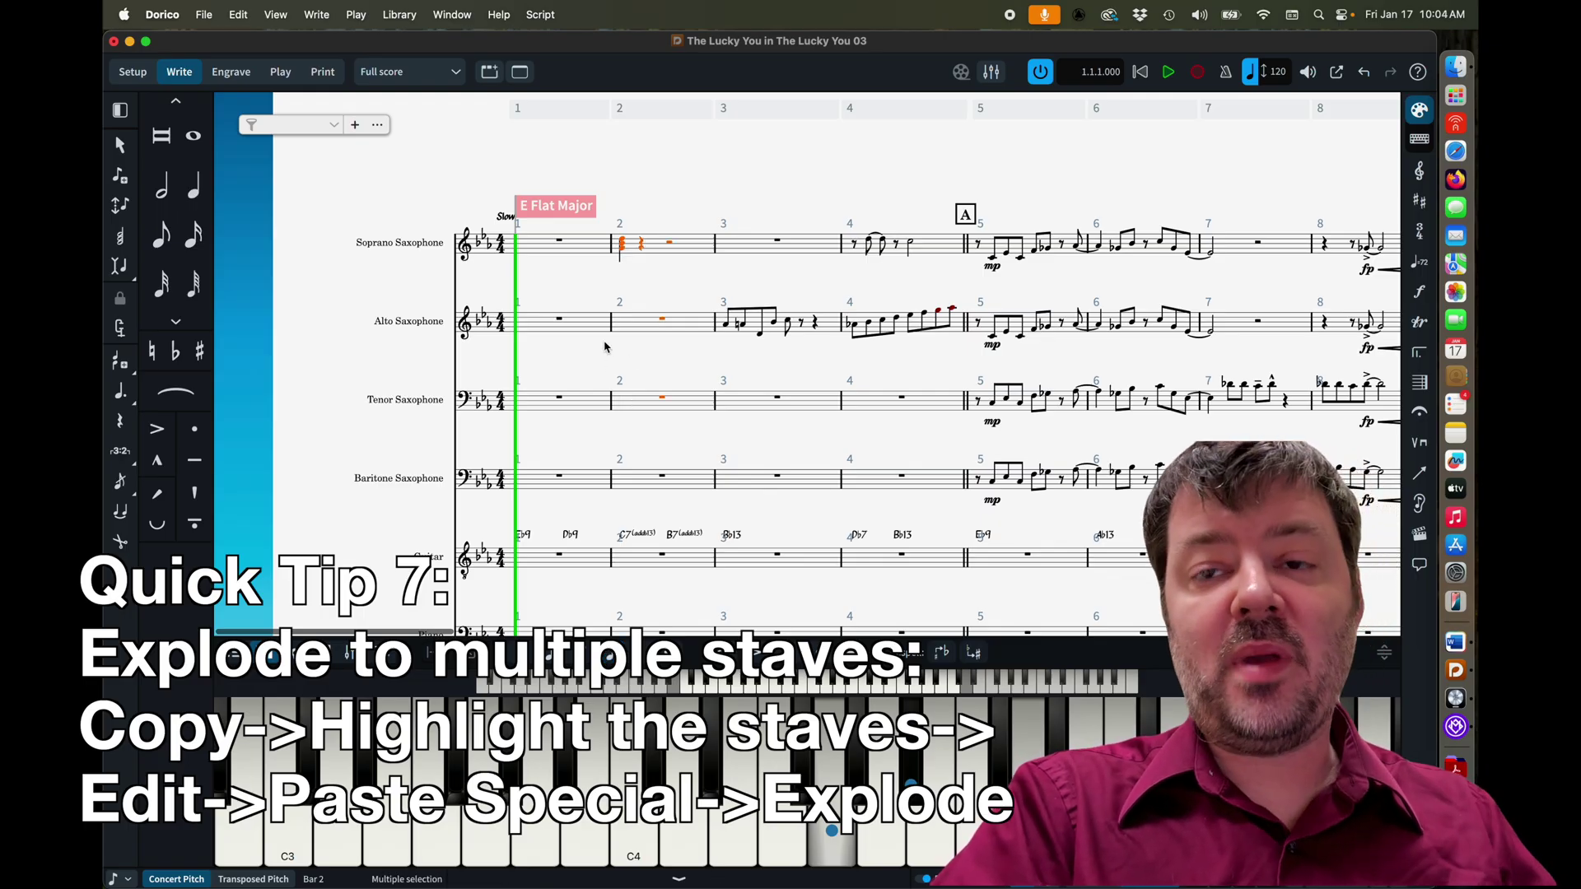
{"action": "left_click", "coordinate": [626, 246]}
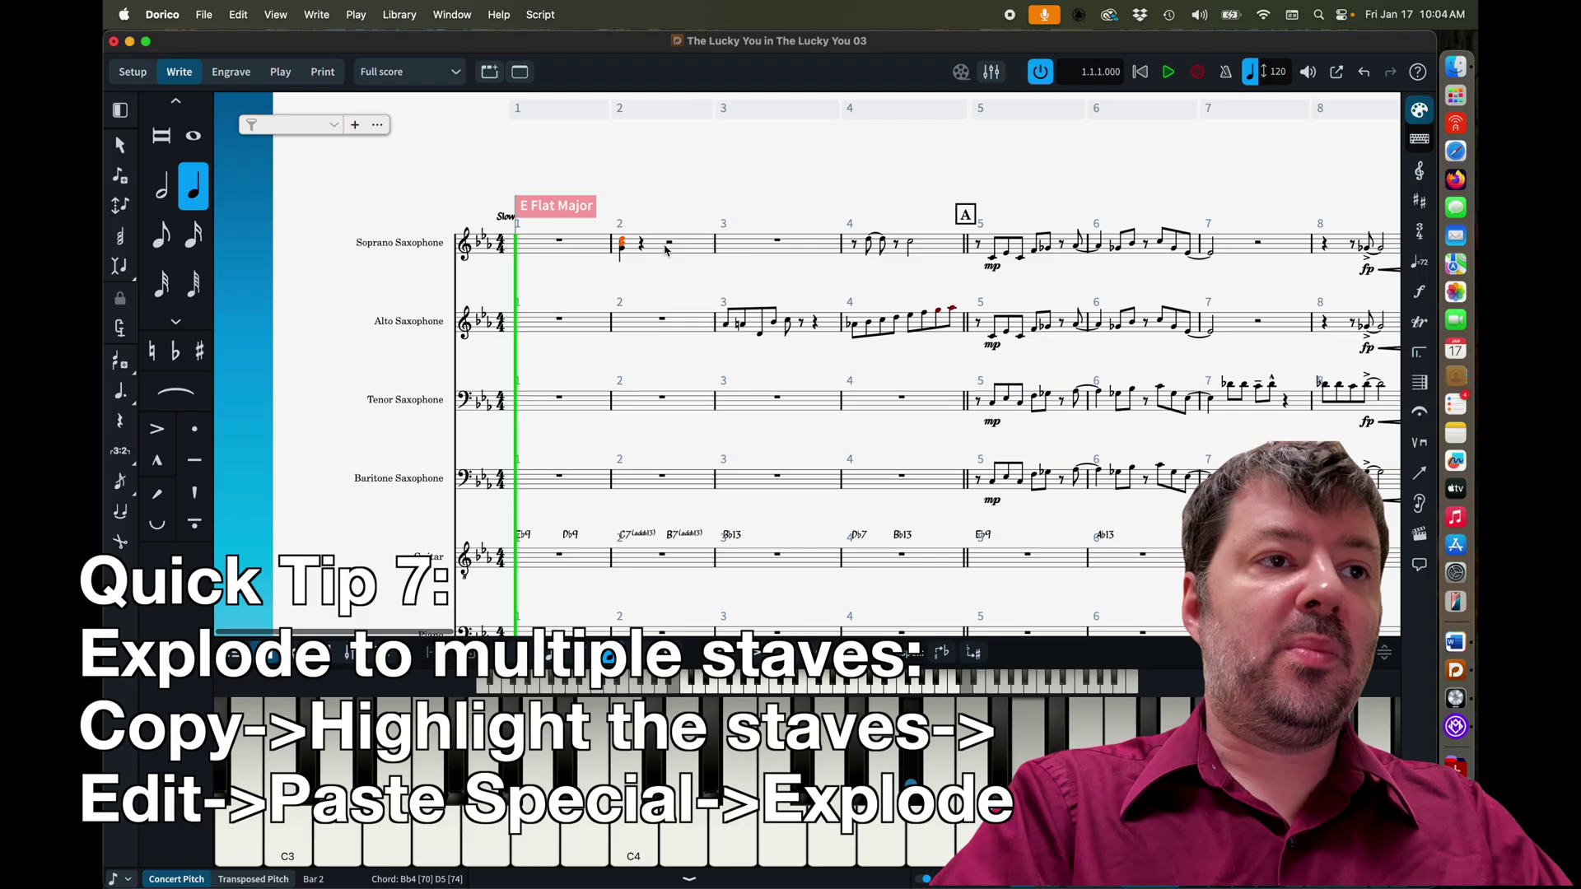
{"action": "left_click", "coordinate": [663, 397], "text": "shift"}
{"action": "left_click", "coordinate": [238, 15]}
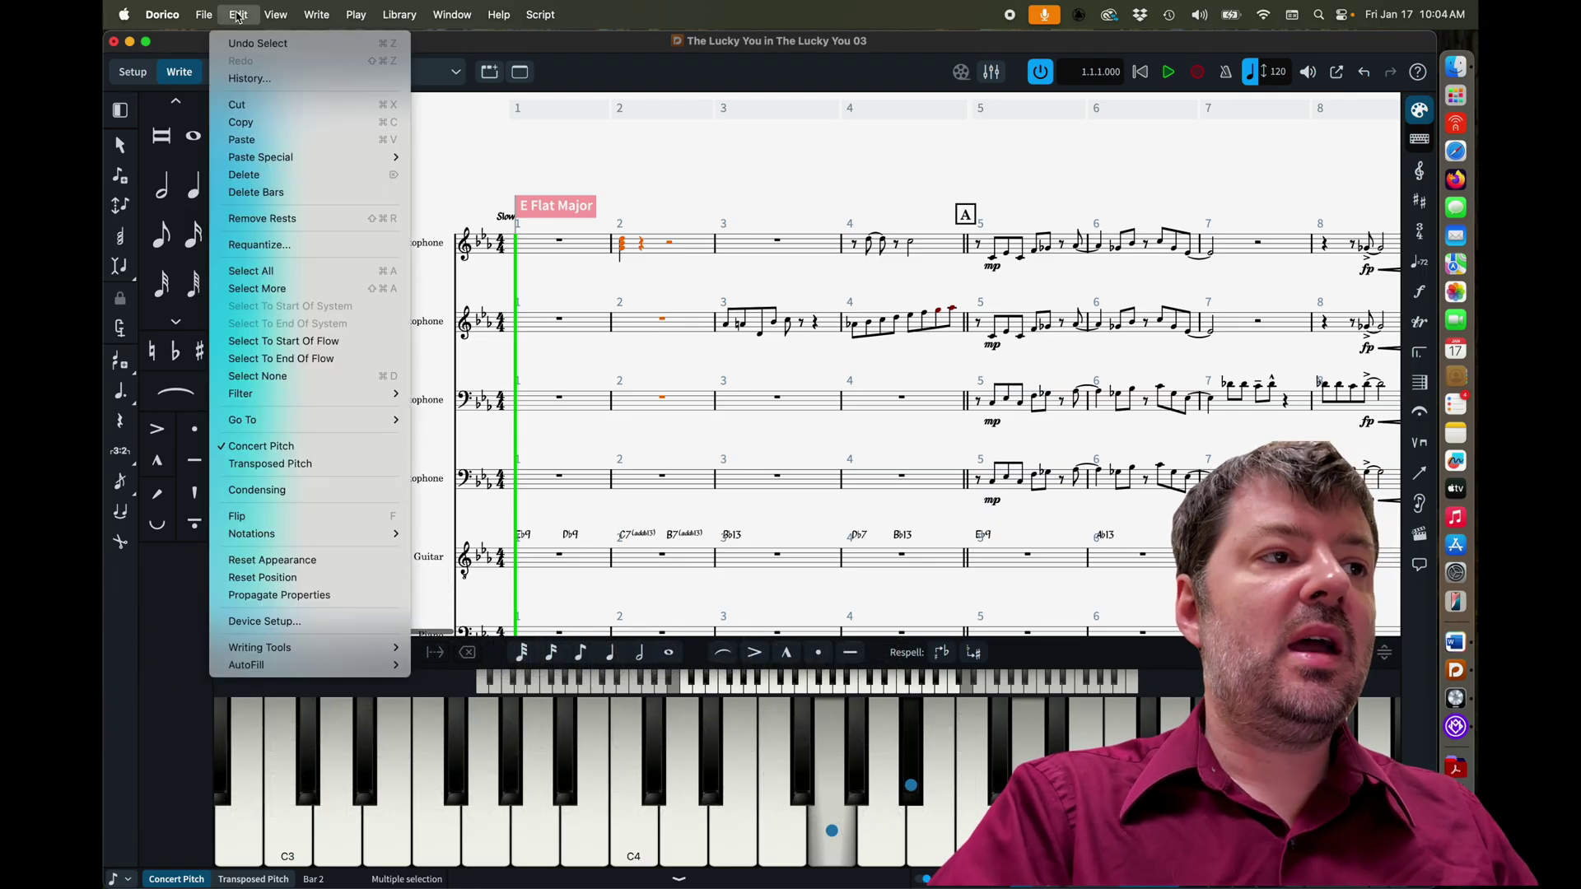
{"action": "mouse_move", "coordinate": [300, 165]}
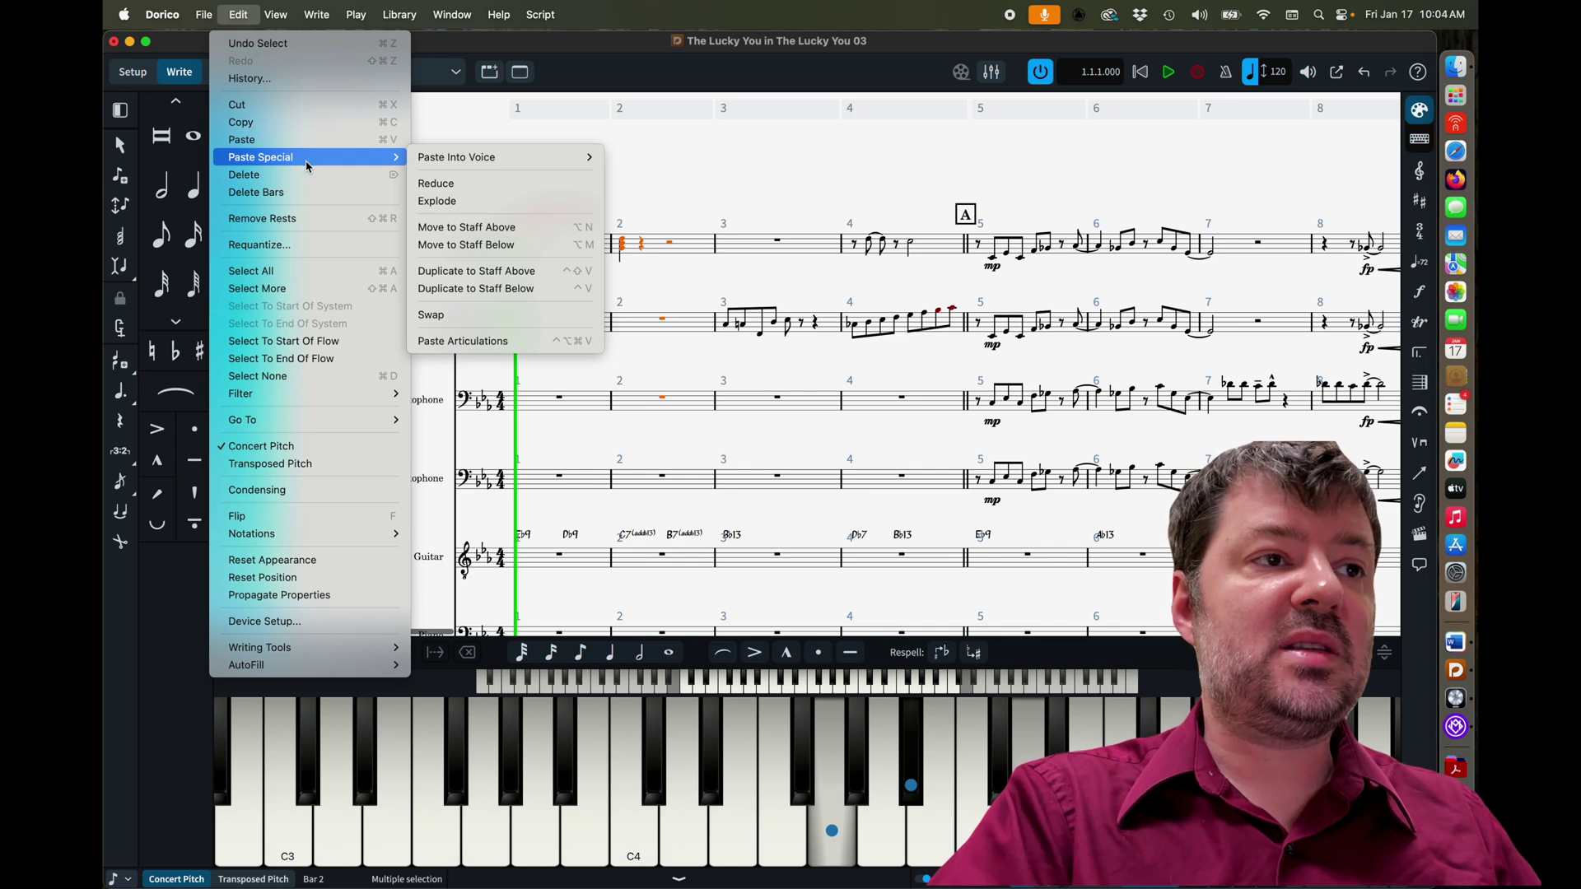
{"action": "left_click", "coordinate": [428, 201]}
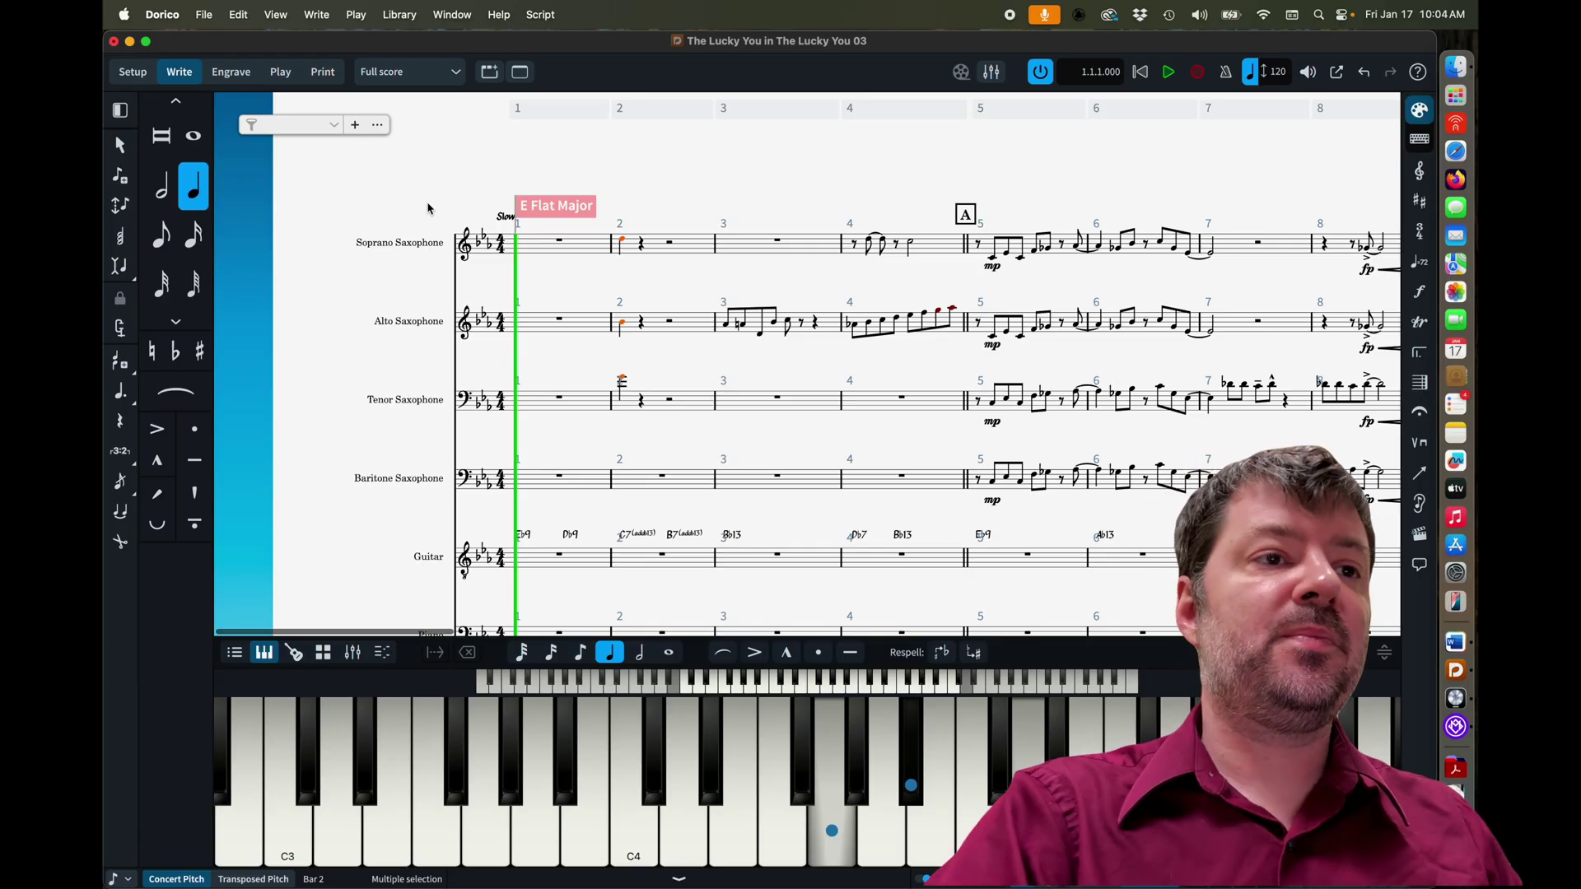
Extend note input across soprano, alto and tenor, then enter C, B and A through bar 2
{"action": "key", "text": "Escape"}
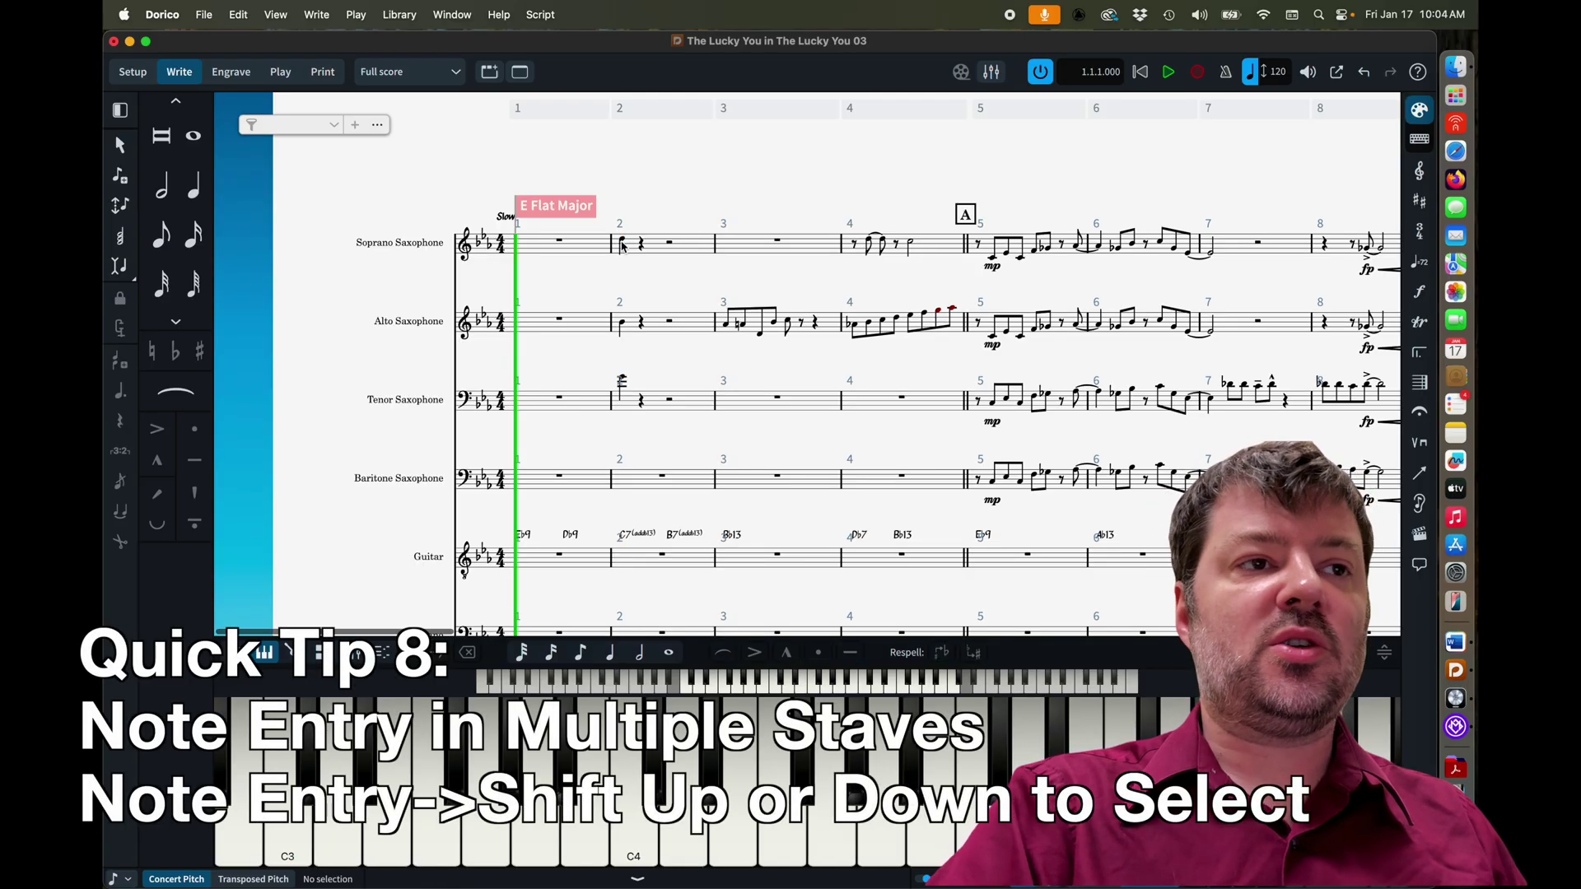
{"action": "double_click", "coordinate": [623, 246]}
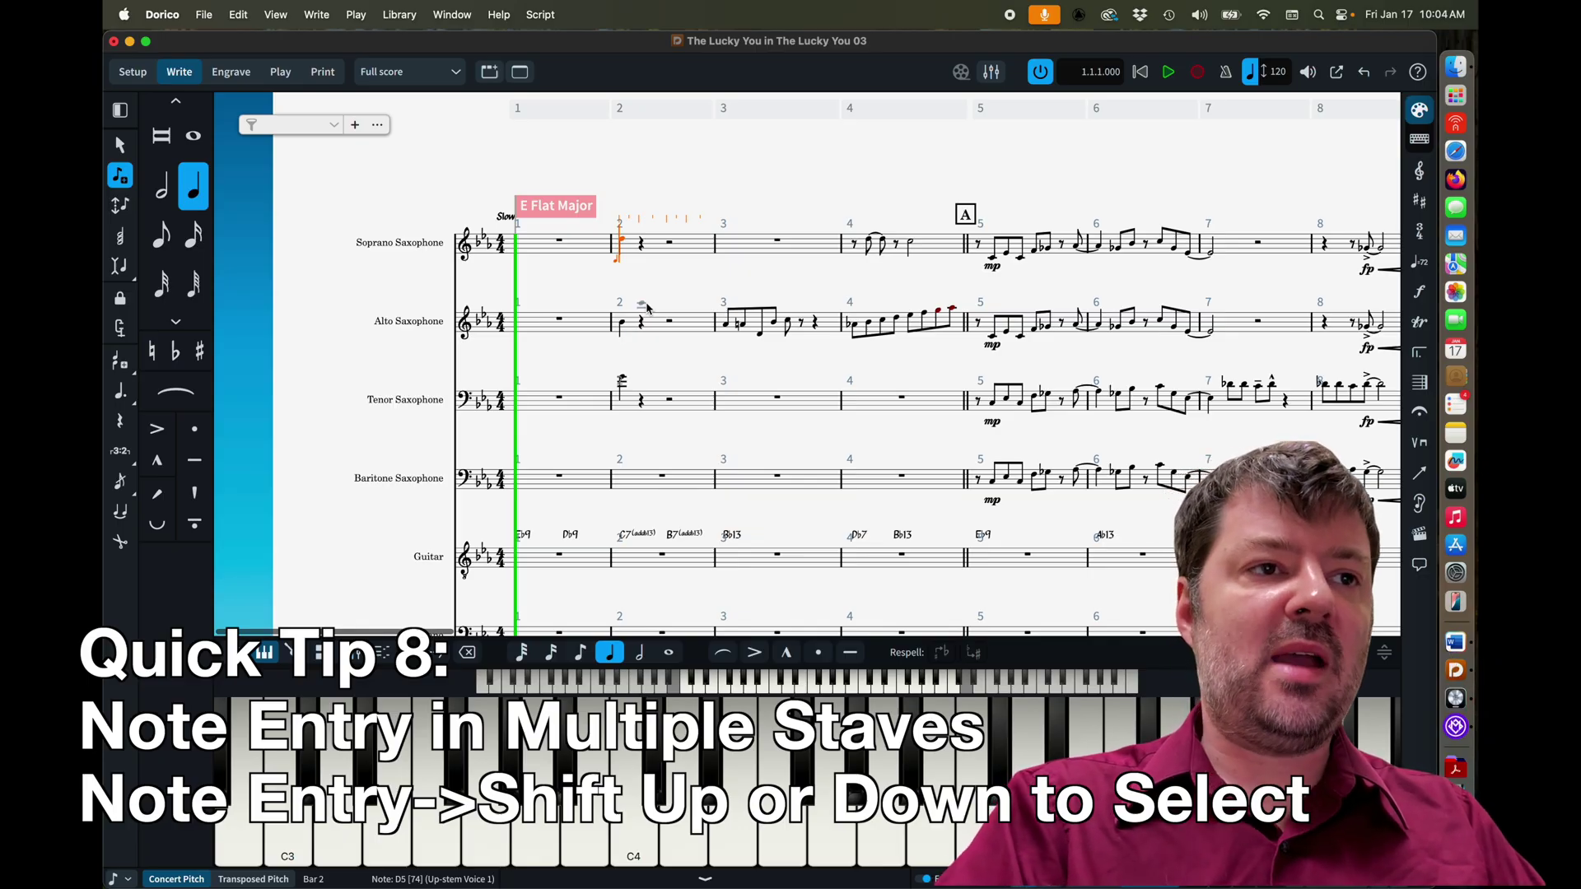
{"action": "key", "text": "shift+Down"}
{"action": "key", "text": "shift+Down"}
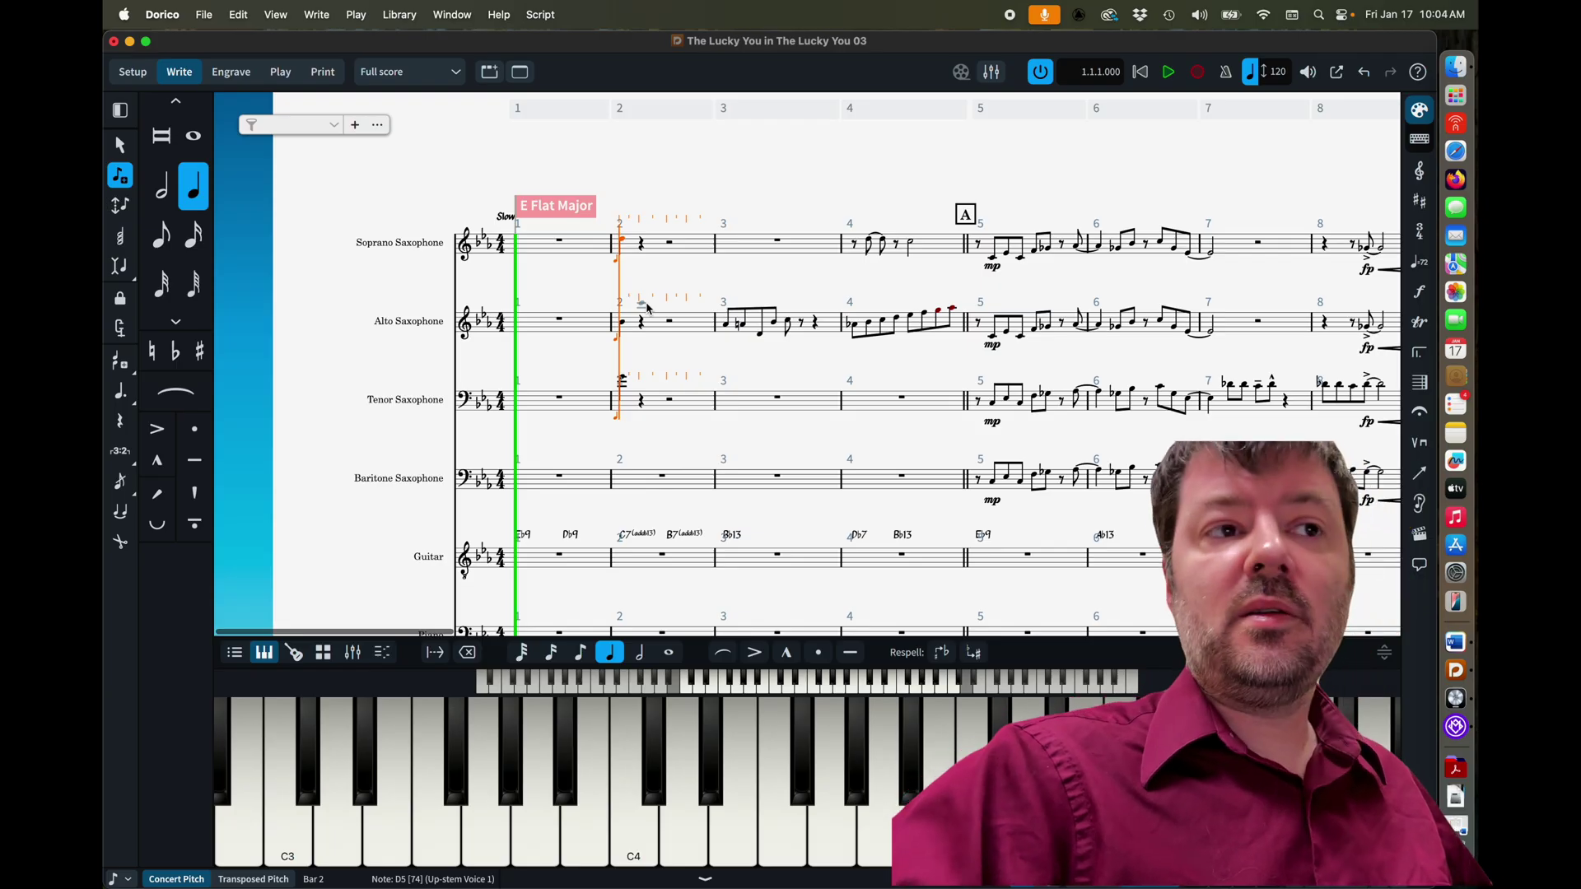
{"action": "key", "text": "Right"}
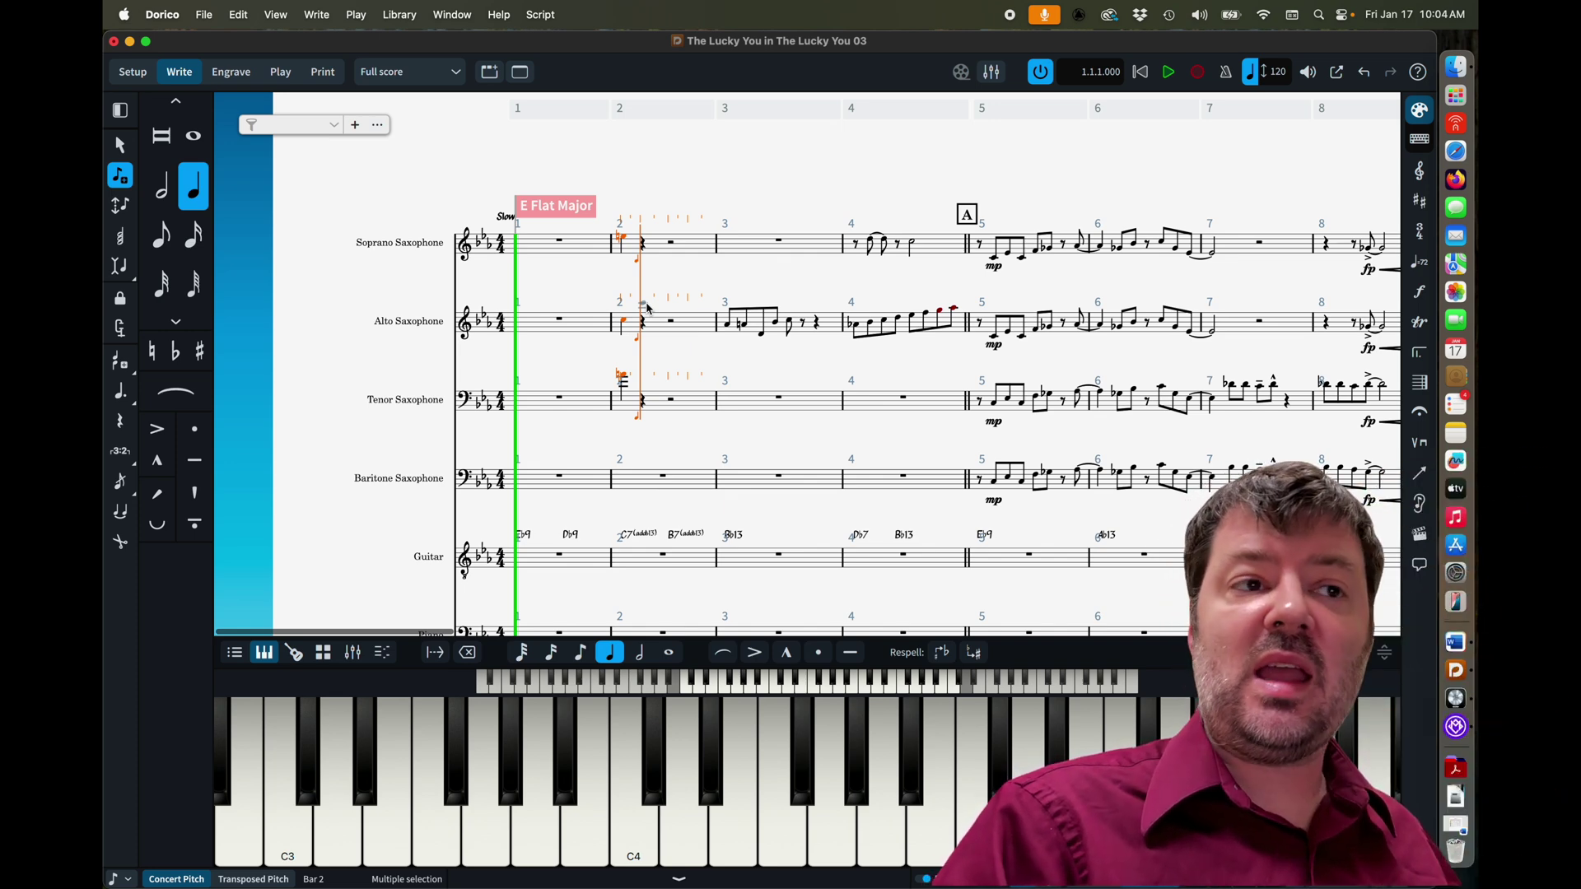
{"action": "key", "text": "c"}
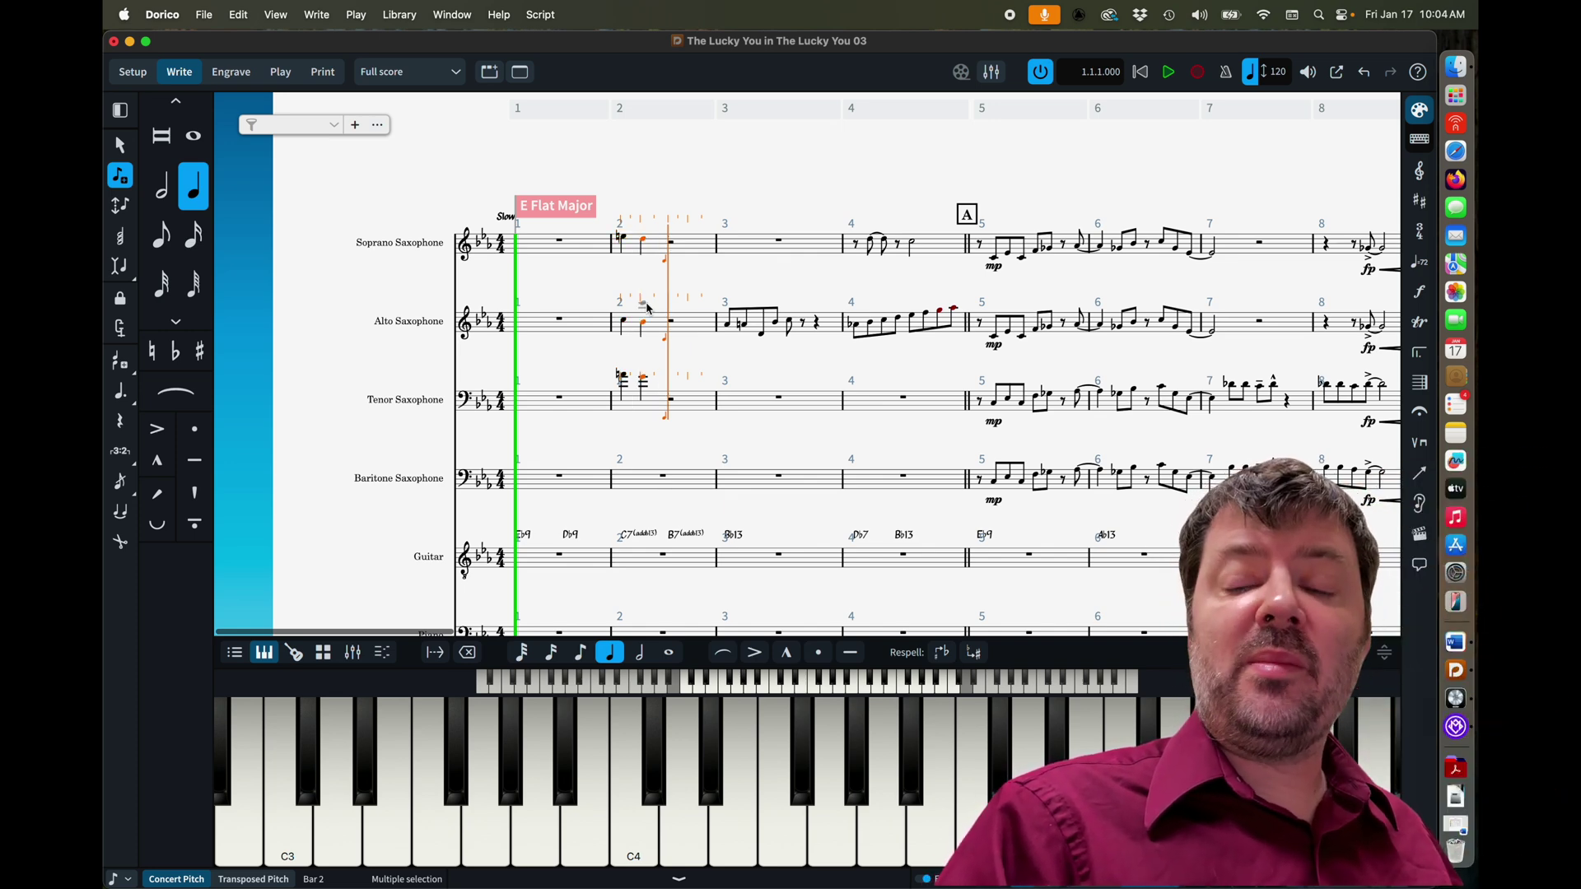
{"action": "key", "text": "b"}
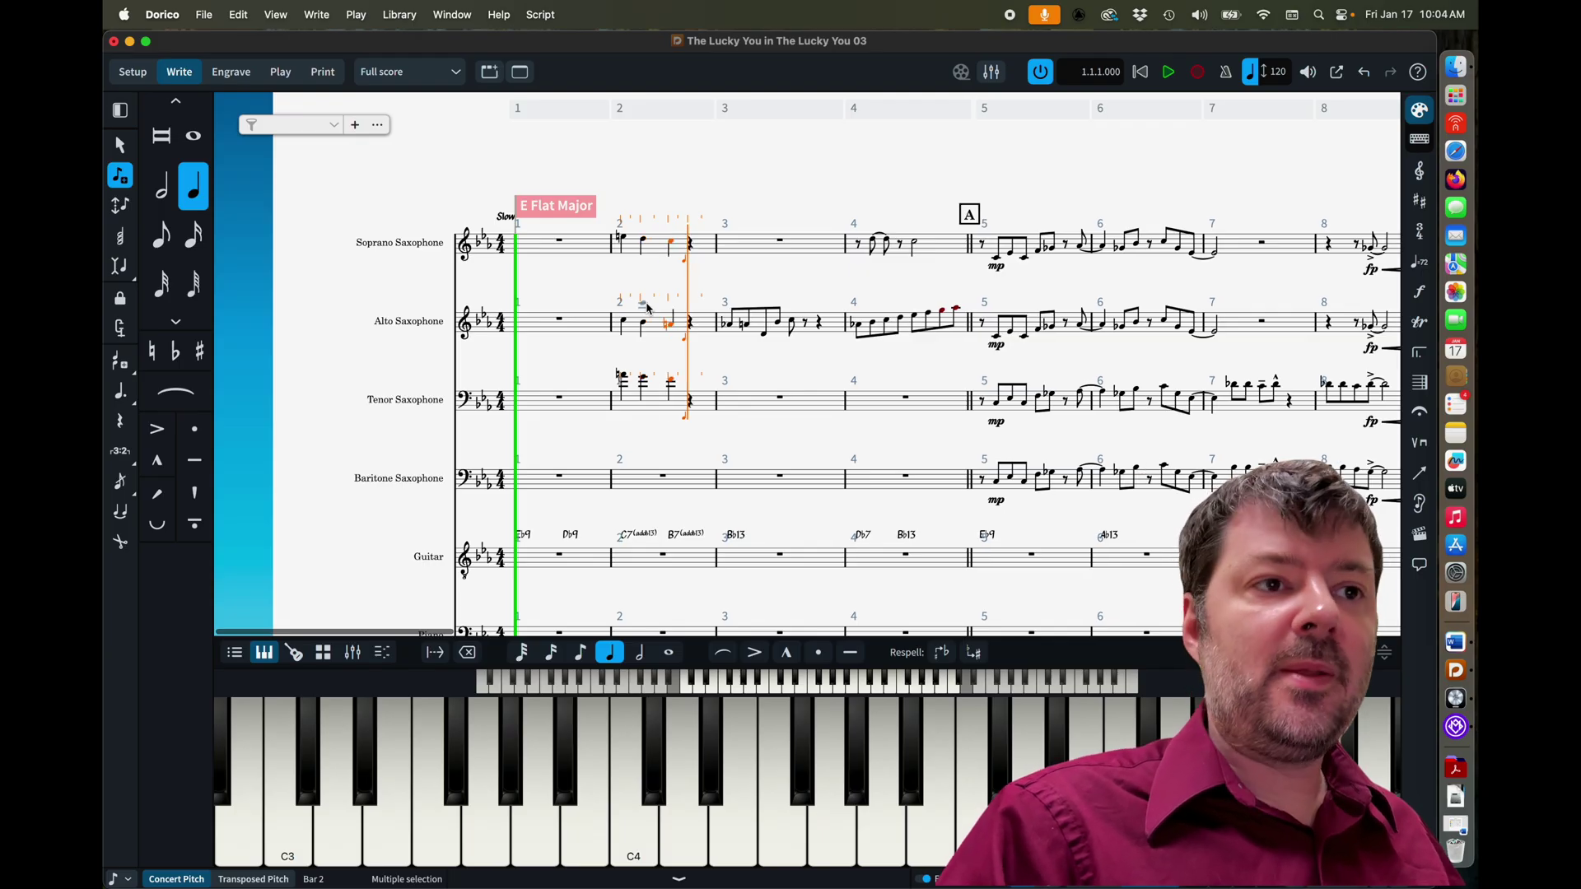
{"action": "key", "text": "a"}
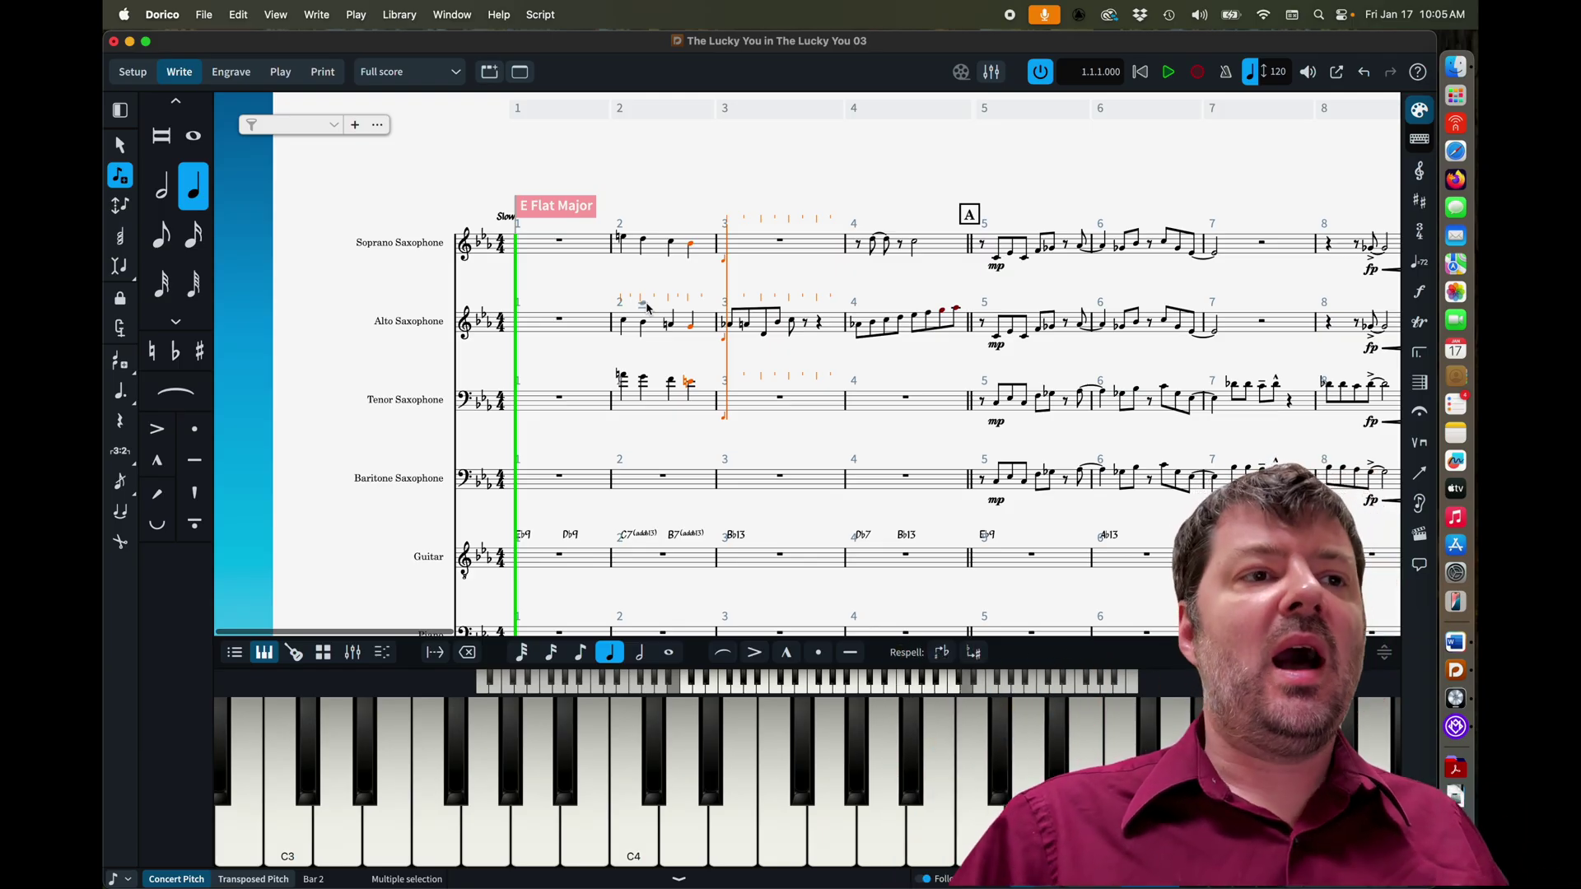
With forced durations on, enter a B across all three saxophones two beats into bar 2
{"action": "key", "text": "Left"}
{"action": "key", "text": "Left"}
{"action": "key", "text": "Left"}
{"action": "key", "text": "Left"}
{"action": "key", "text": "Left"}
{"action": "key", "text": "Left"}
{"action": "key", "text": "Left"}
{"action": "key", "text": "Left"}
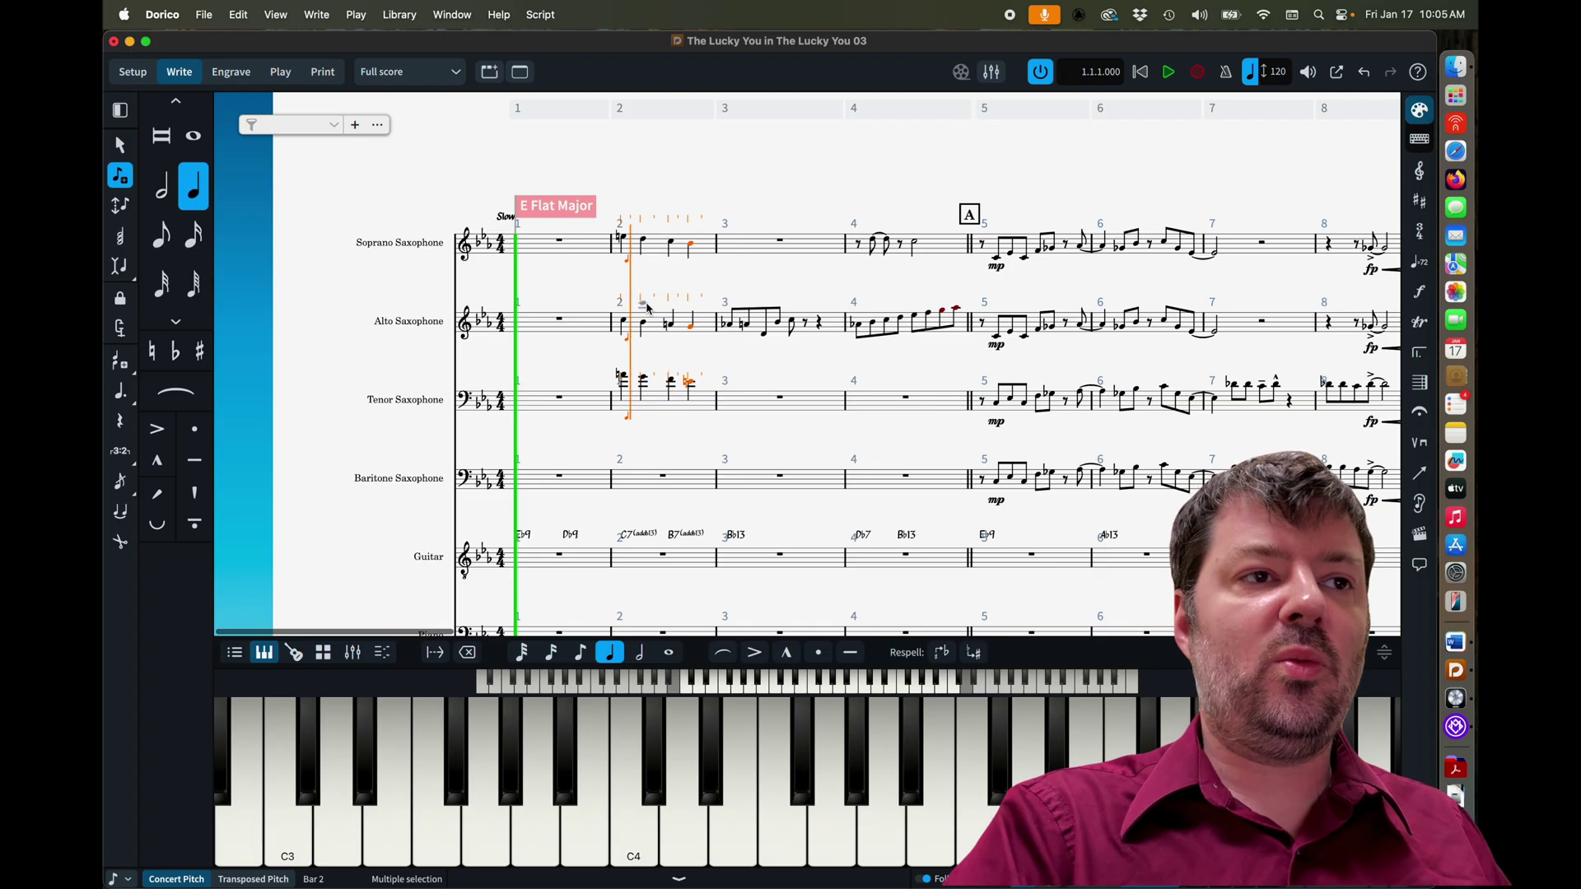
{"action": "key", "text": "o"}
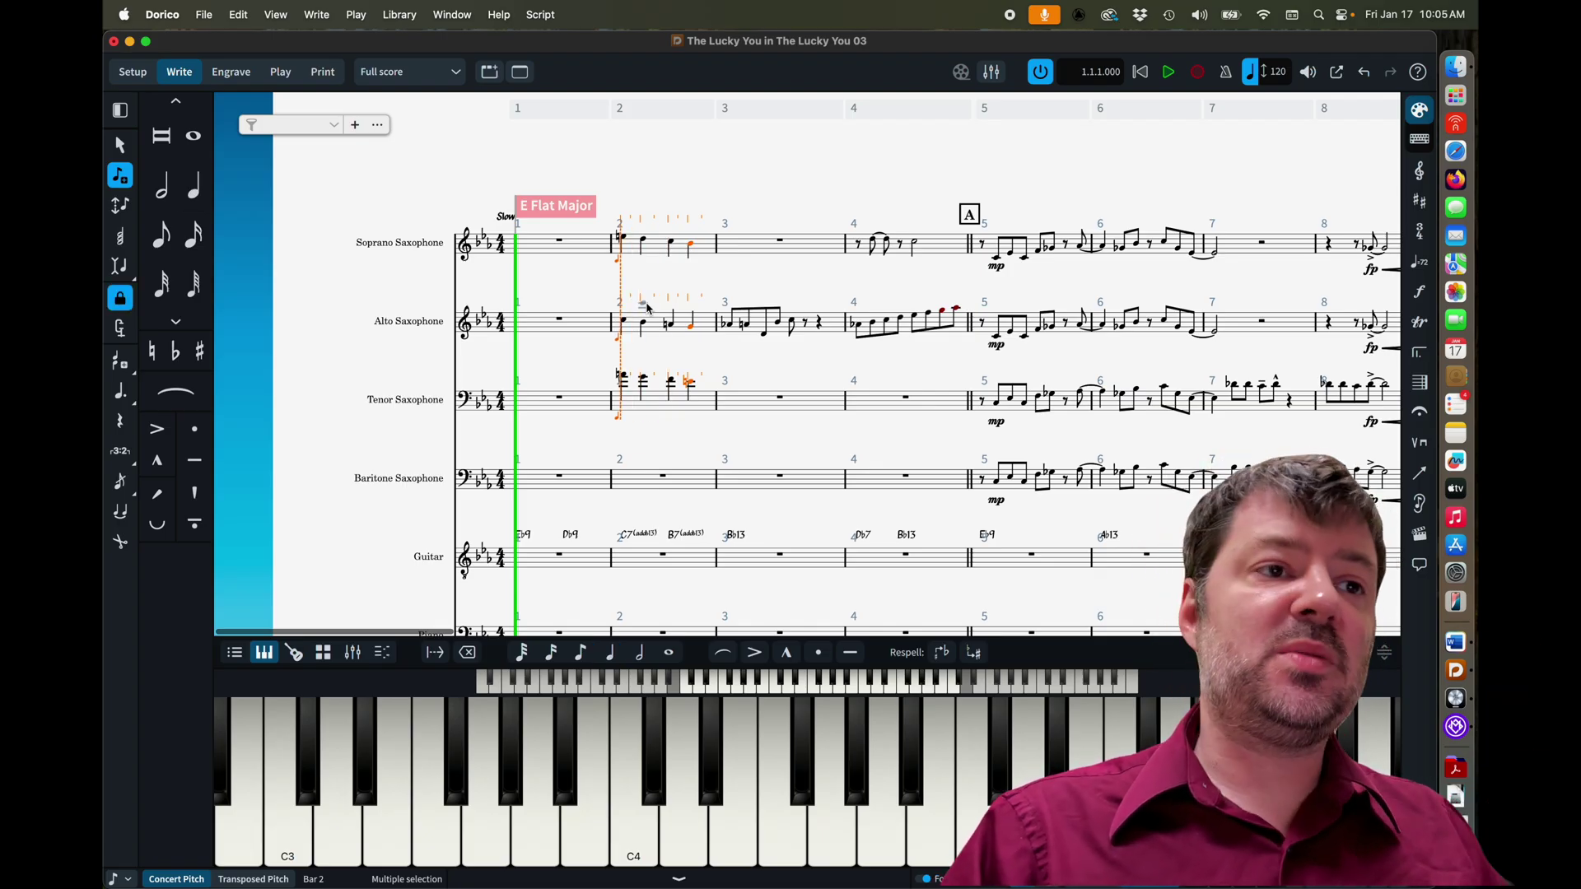
{"action": "key", "text": "Right"}
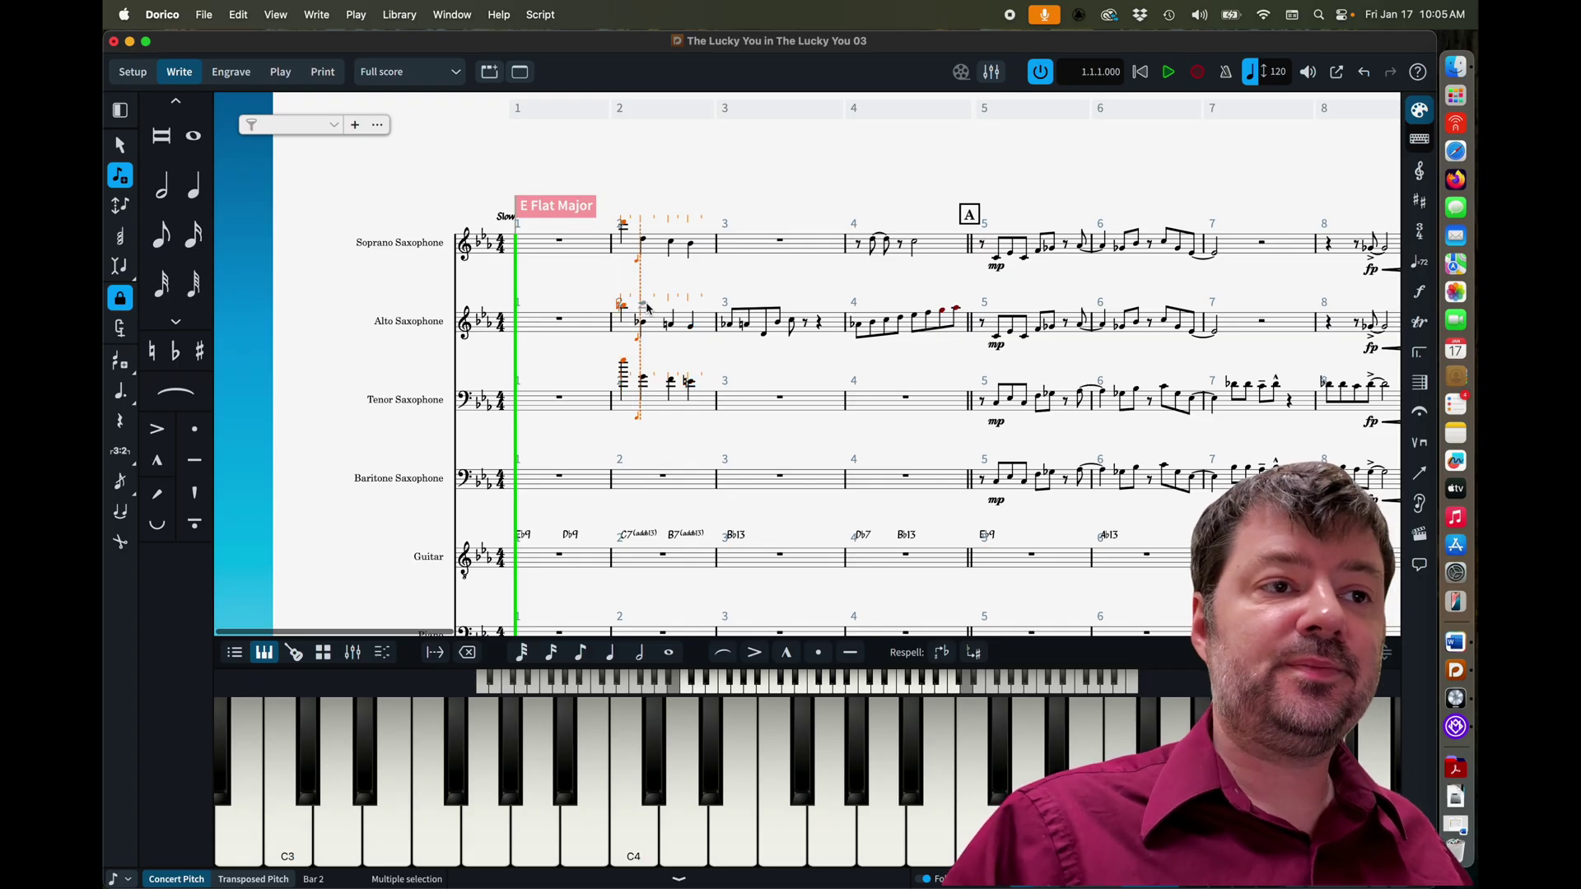
{"action": "key", "text": "Right"}
{"action": "key", "text": "b"}
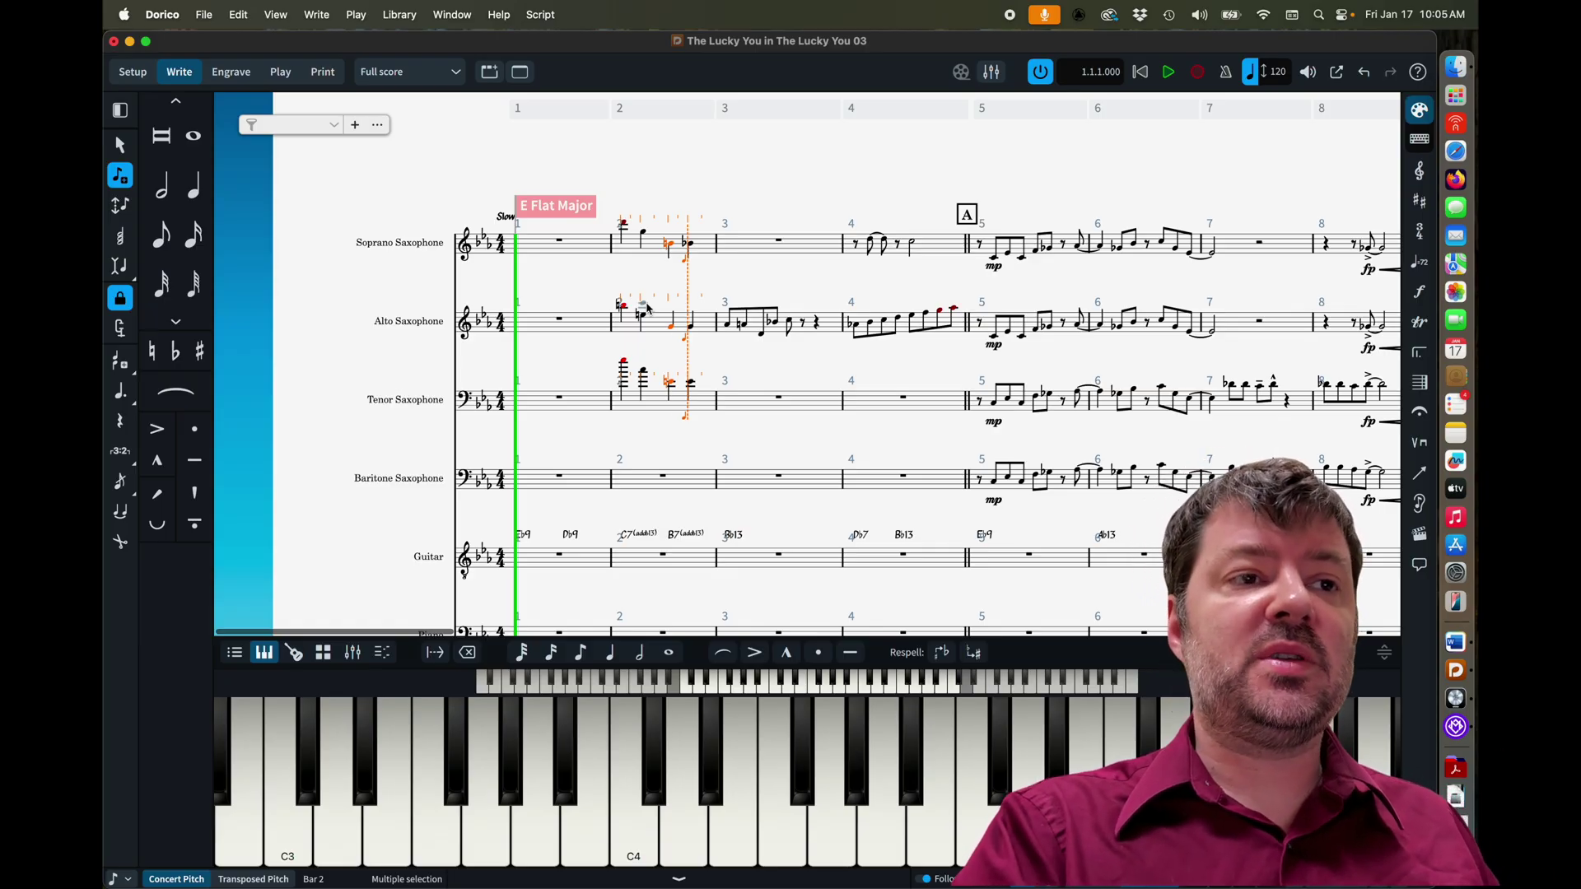
{"action": "key", "text": "Left"}
{"action": "key", "text": "Left"}
{"action": "key", "text": "Left"}
{"action": "key", "text": "Left"}
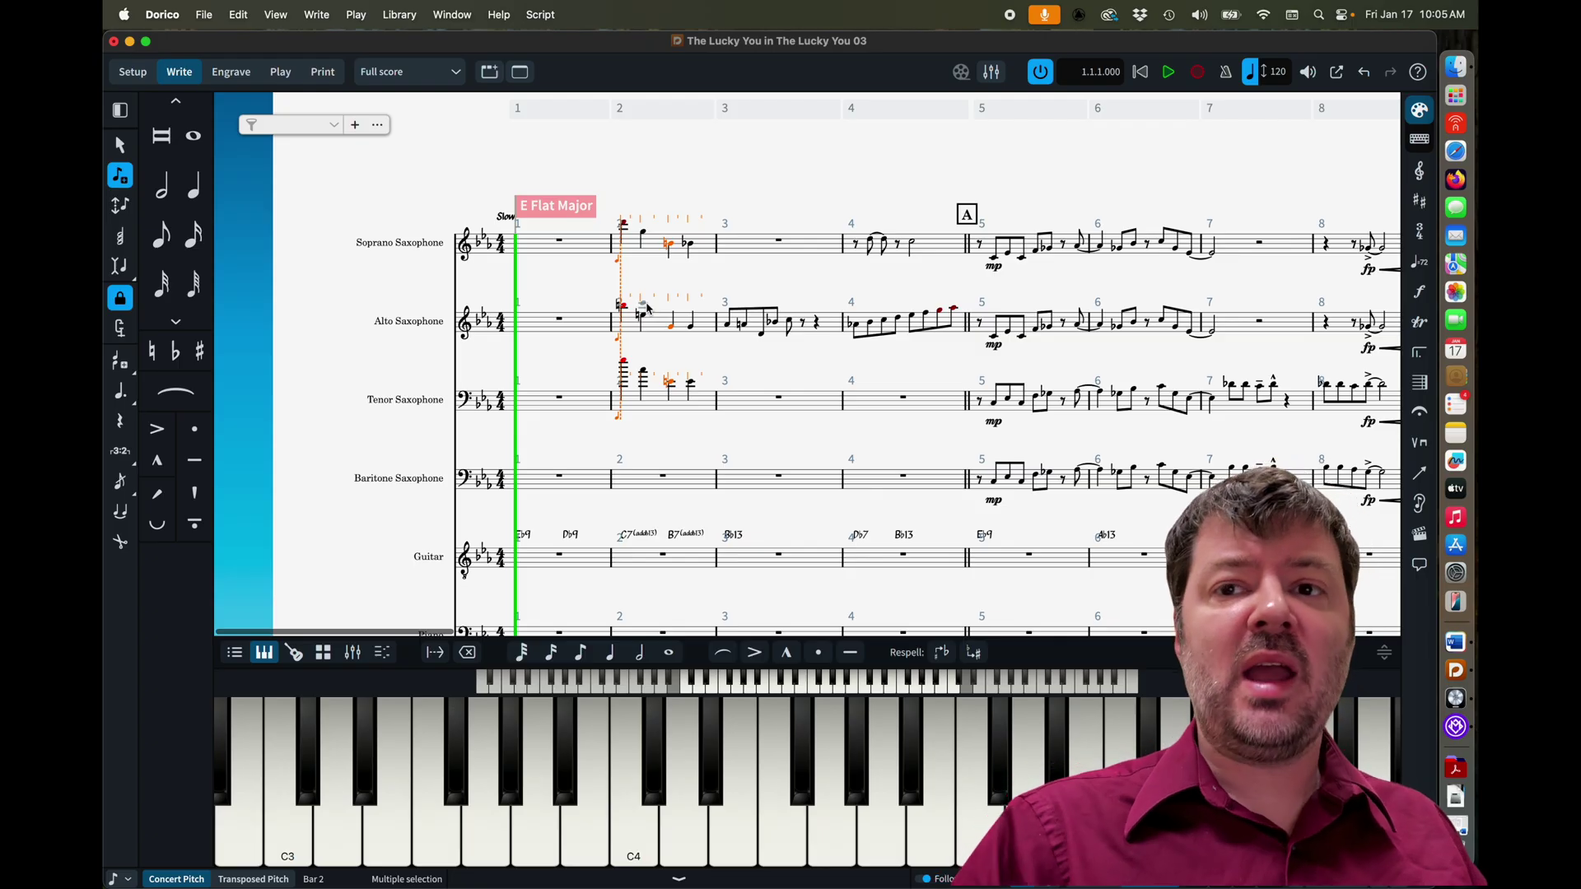